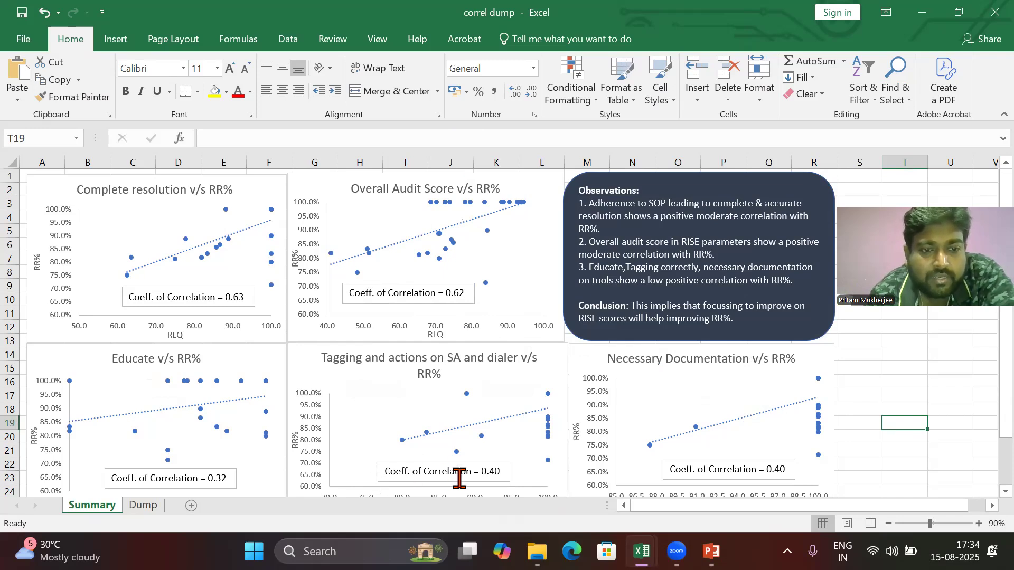
Step: Close the correl dump workbook and switch to the Practical work 1 workbook
{"action": "left_click", "coordinate": [357, 384]}
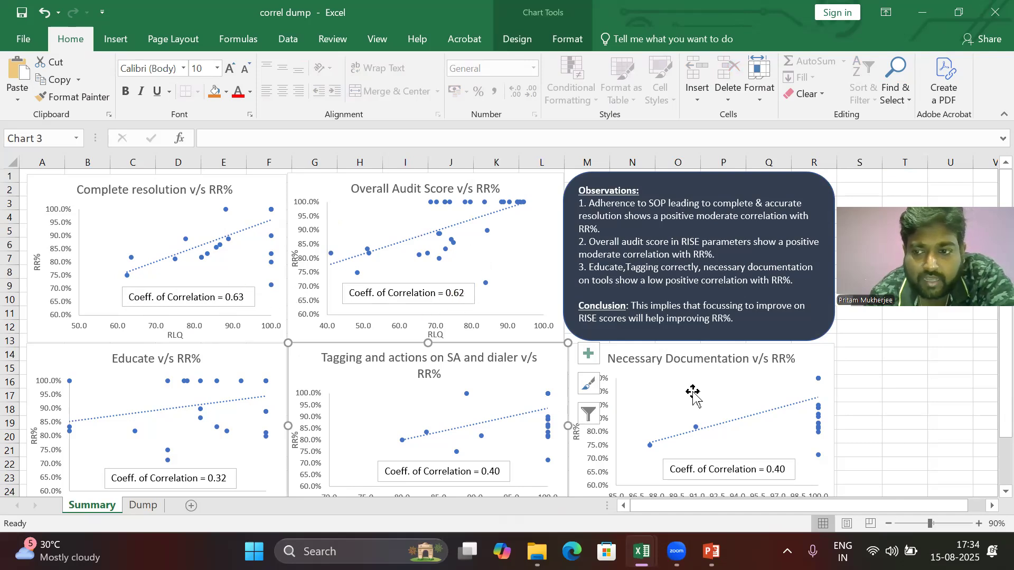
{"action": "scroll", "coordinate": [991, 483], "scroll_direction": "down", "scroll_amount": 8}
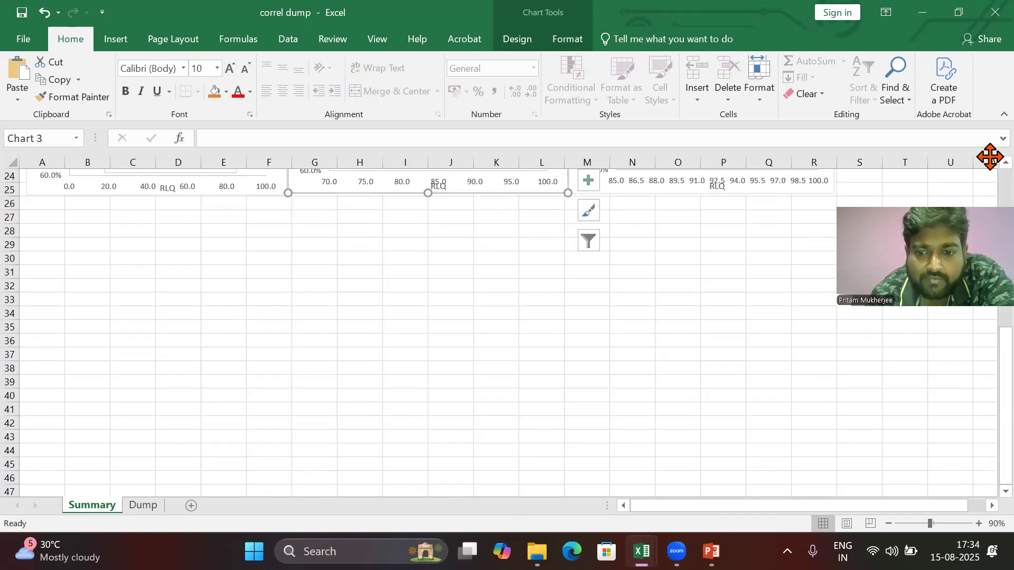
{"action": "mouse_move", "coordinate": [641, 551]}
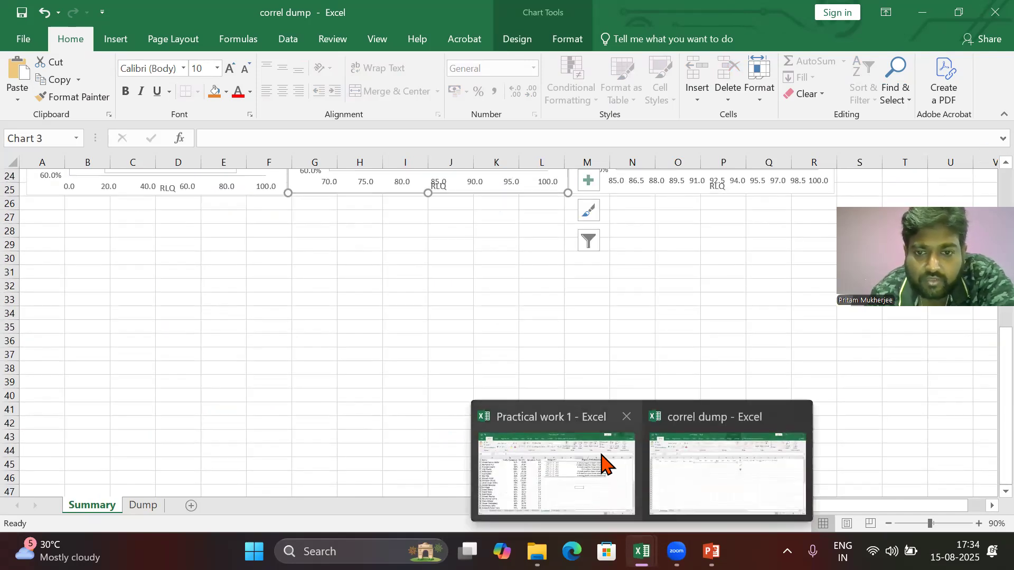
{"action": "left_click", "coordinate": [796, 417]}
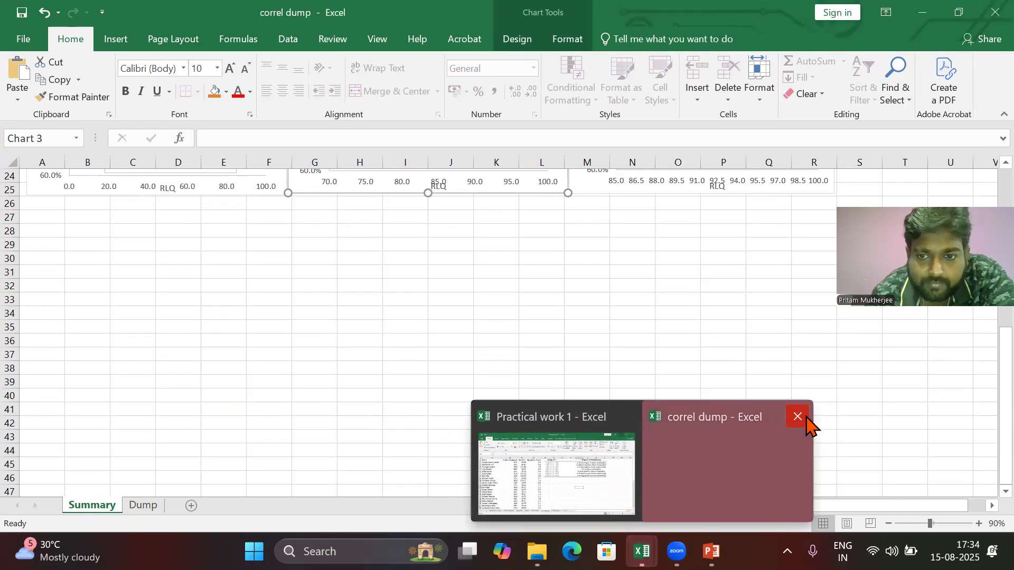
{"action": "left_click", "coordinate": [542, 473]}
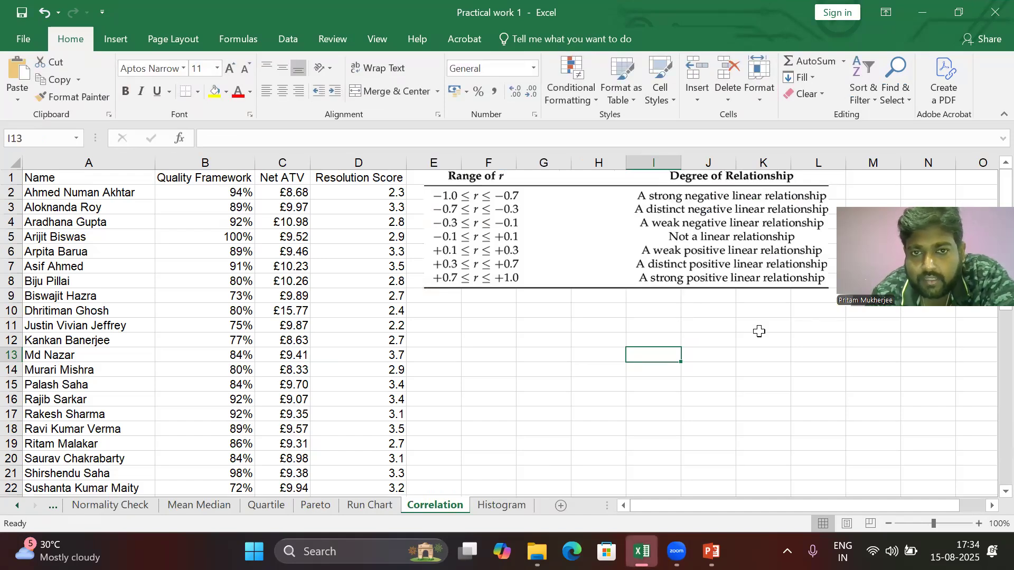
Step: Delete the correlation range reference table picture from the Correlation sheet
{"action": "left_click", "coordinate": [761, 333]}
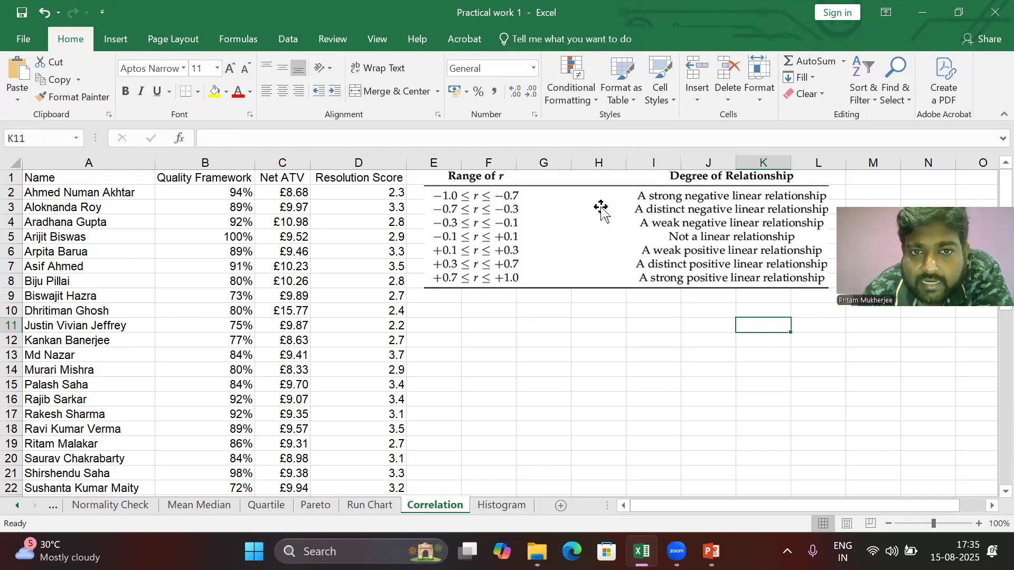
{"action": "left_click", "coordinate": [487, 214]}
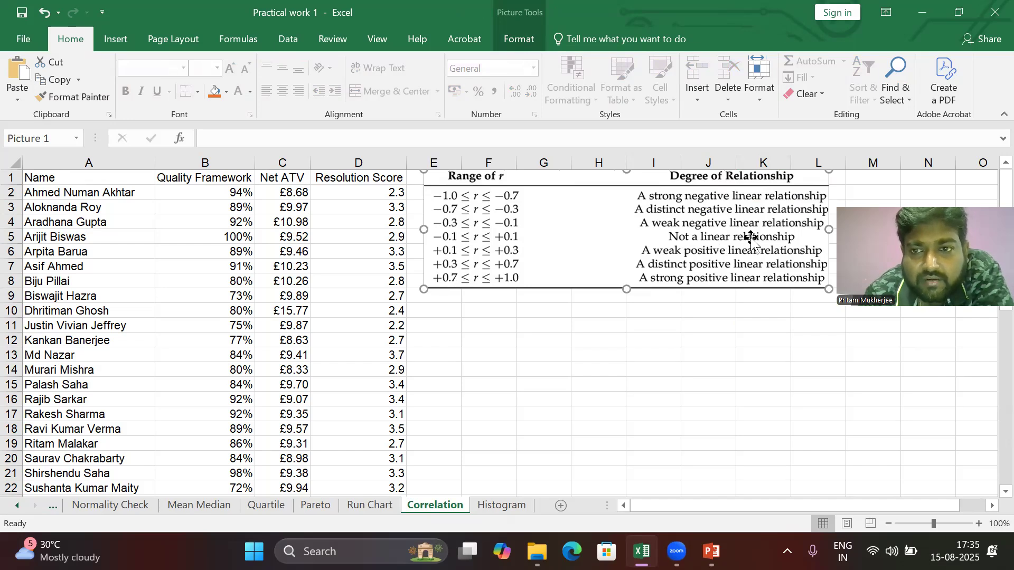
{"action": "left_click", "coordinate": [688, 330]}
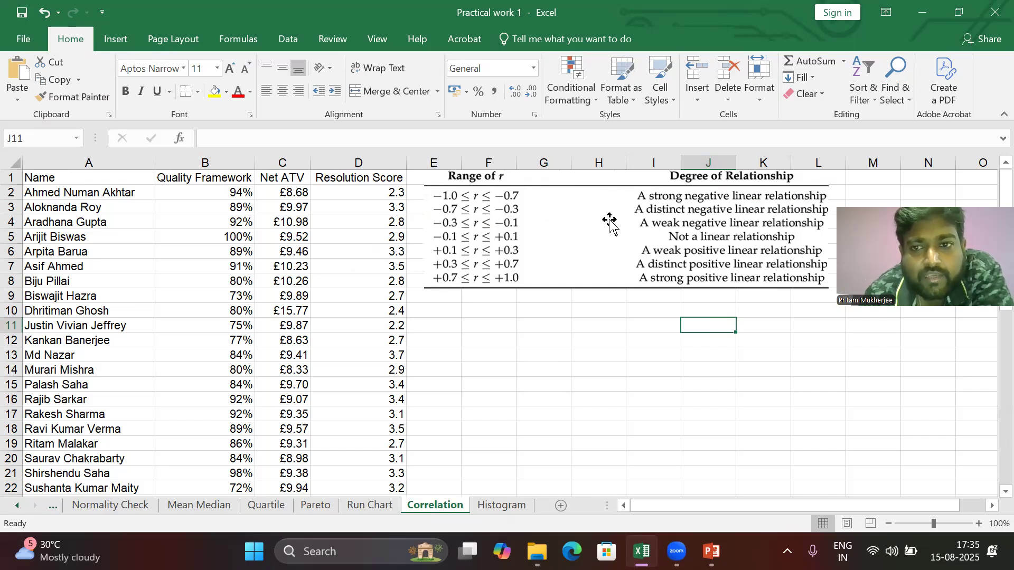
{"action": "left_click", "coordinate": [464, 224]}
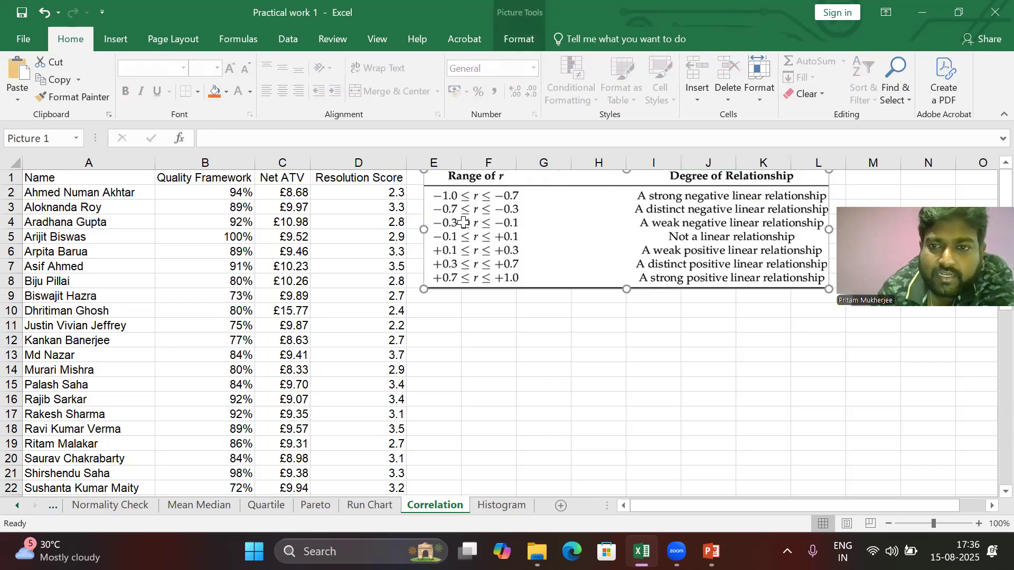
{"action": "key", "text": "Delete"}
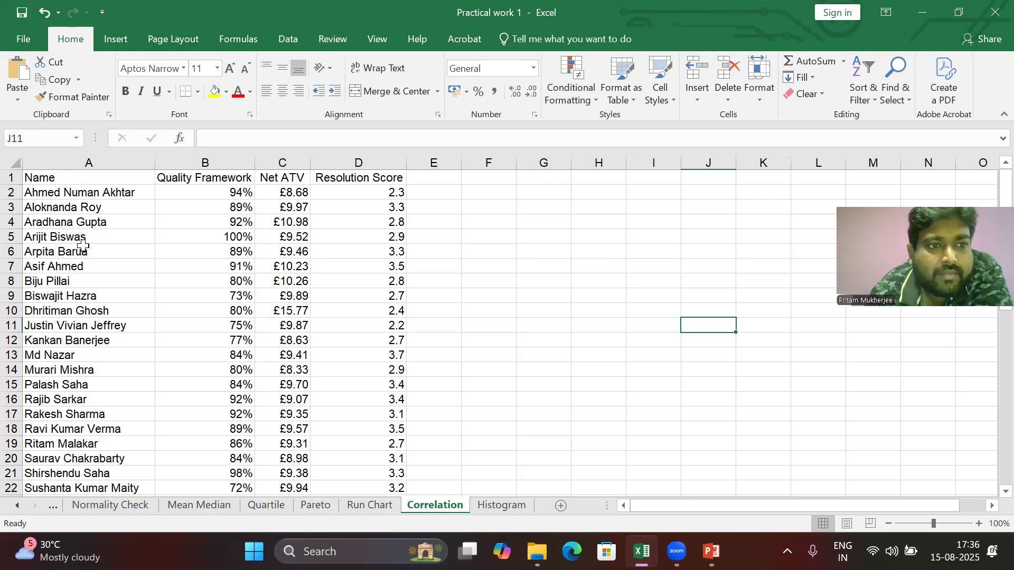
Step: Examine the values in the Name, Quality Framework, Net ATV and Resolution Score columns
{"action": "left_click", "coordinate": [54, 192]}
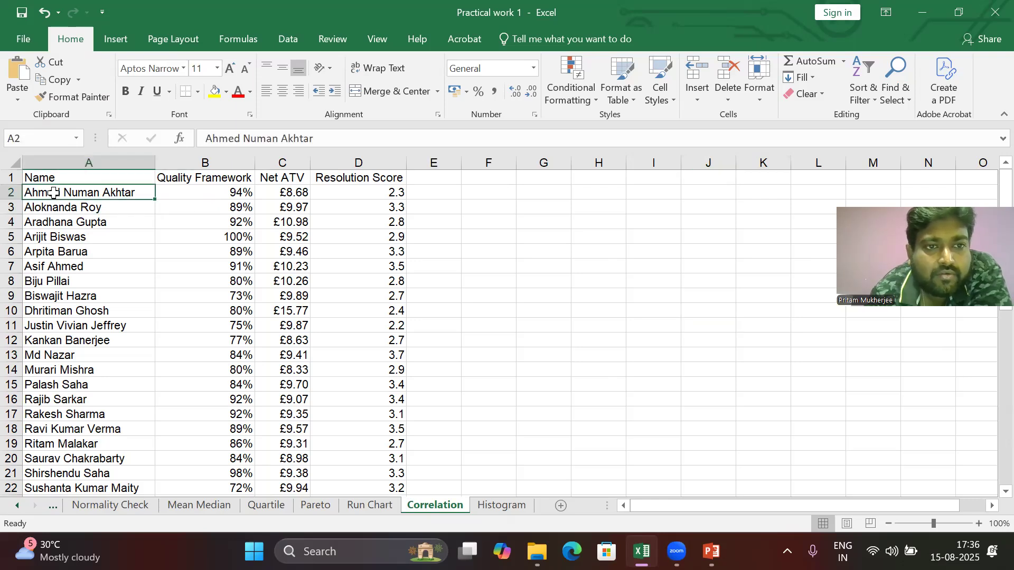
{"action": "left_click", "coordinate": [179, 179]}
{"action": "left_click", "coordinate": [178, 190]}
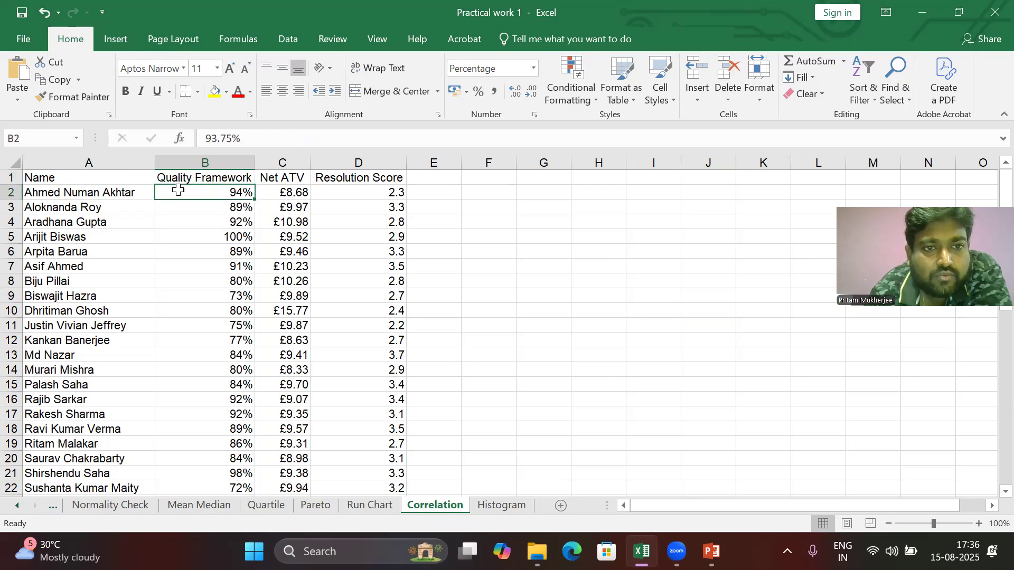
{"action": "left_click", "coordinate": [277, 179]}
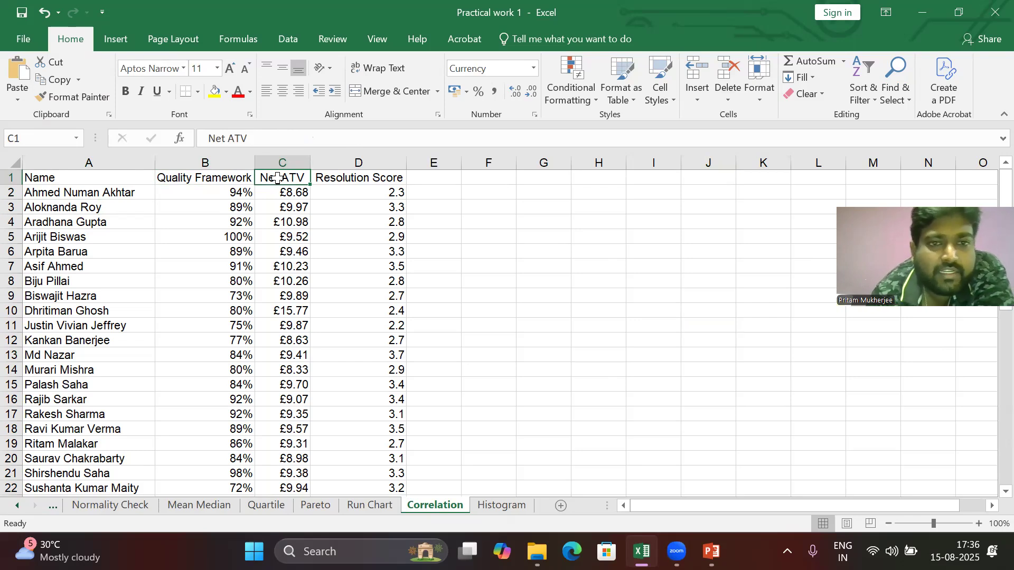
{"action": "left_click", "coordinate": [288, 195]}
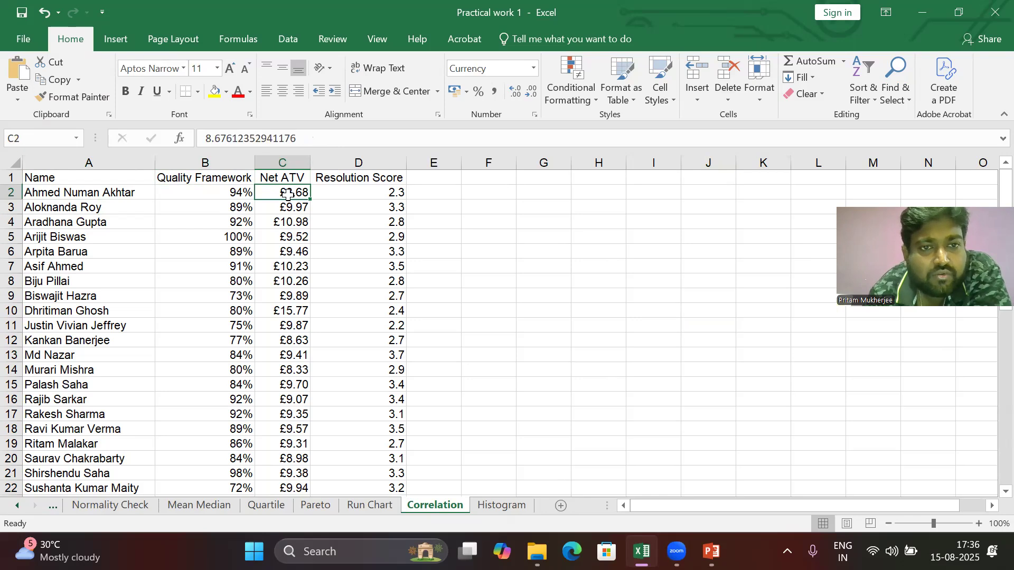
{"action": "left_click", "coordinate": [211, 191]}
{"action": "left_click", "coordinate": [270, 195]}
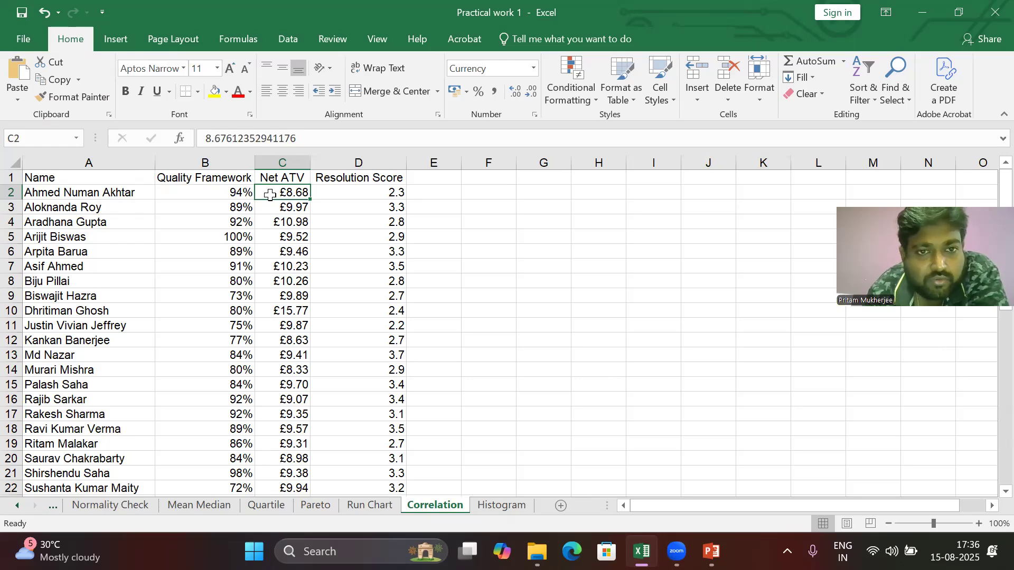
{"action": "left_click", "coordinate": [370, 179]}
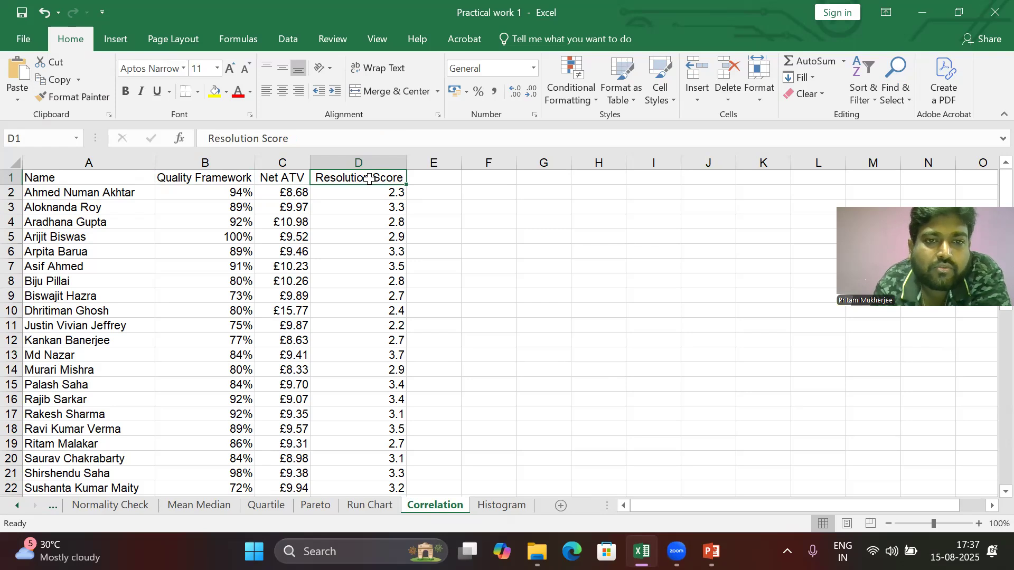
{"action": "left_click", "coordinate": [285, 264]}
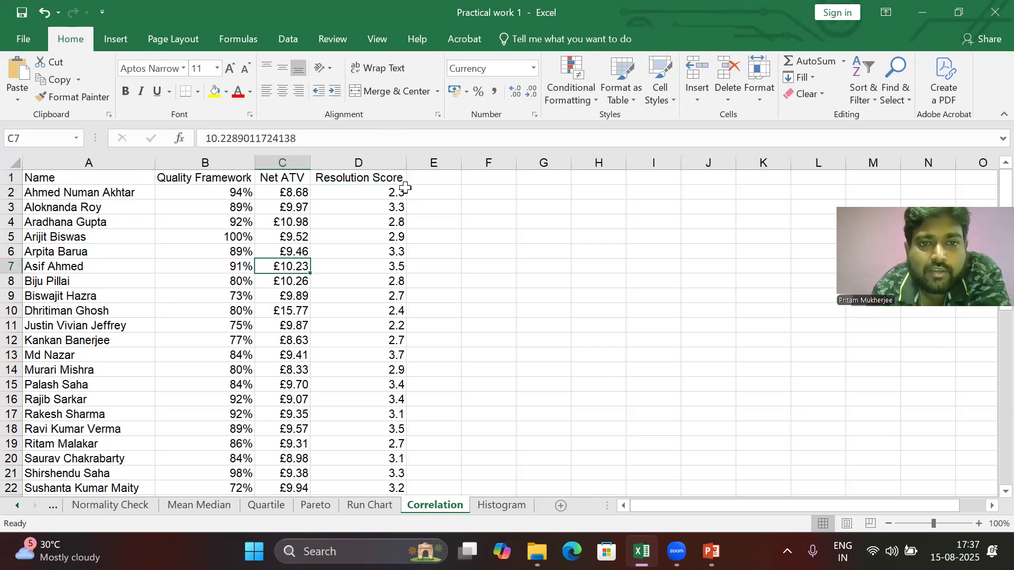
{"action": "left_click", "coordinate": [386, 198]}
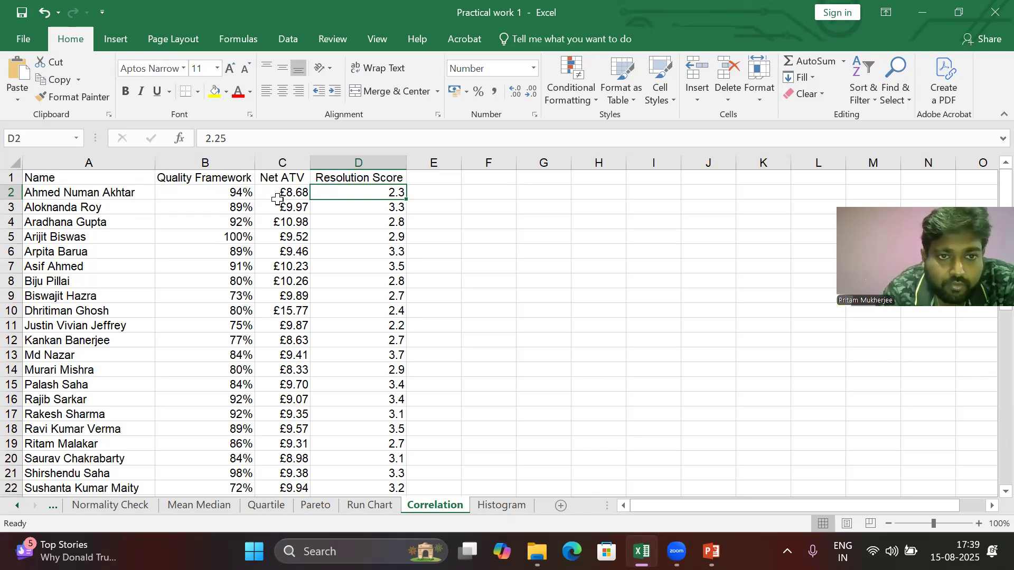
Step: Select the Quality Framework and Net ATV data and insert a scatter chart of them
{"action": "left_click", "coordinate": [236, 191]}
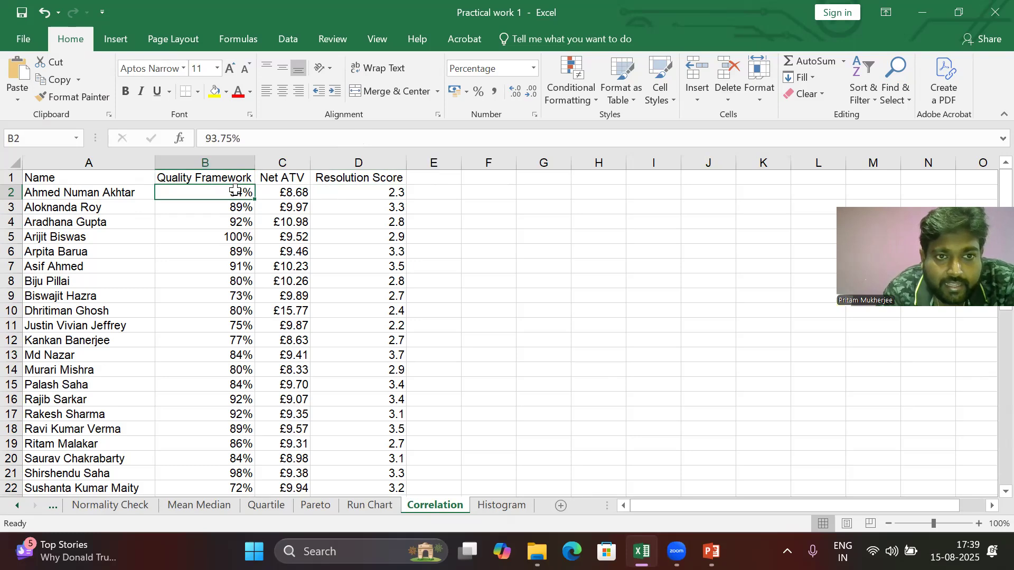
{"action": "key", "text": "ctrl+shift+Down"}
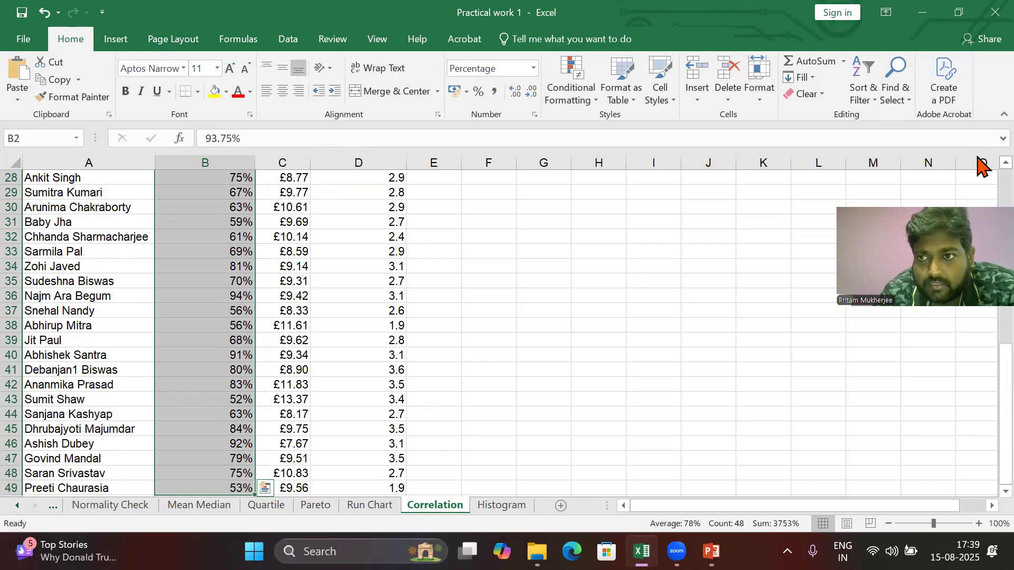
{"action": "scroll", "coordinate": [980, 165], "scroll_direction": "up", "scroll_amount": 1}
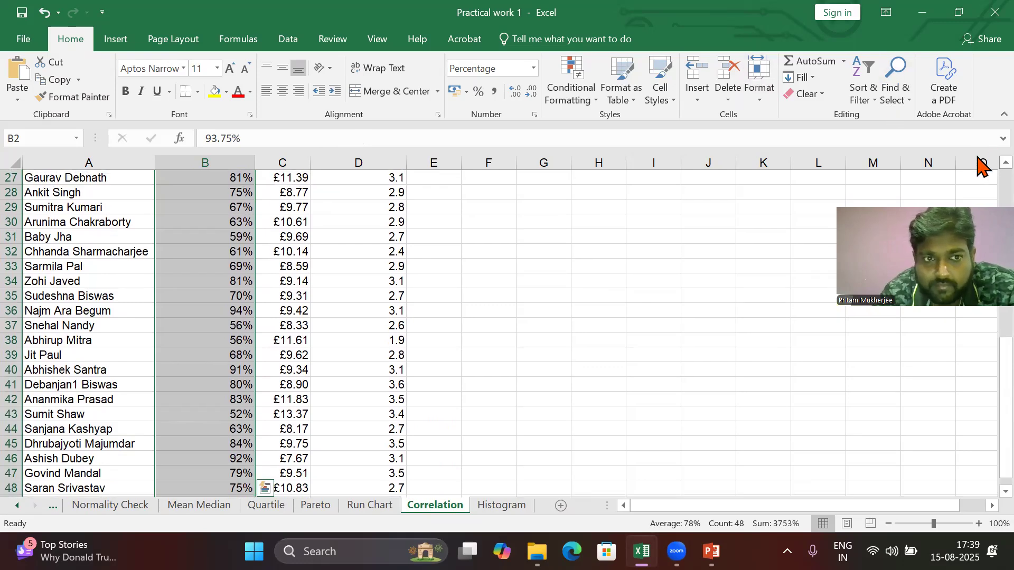
{"action": "left_click", "coordinate": [384, 385]}
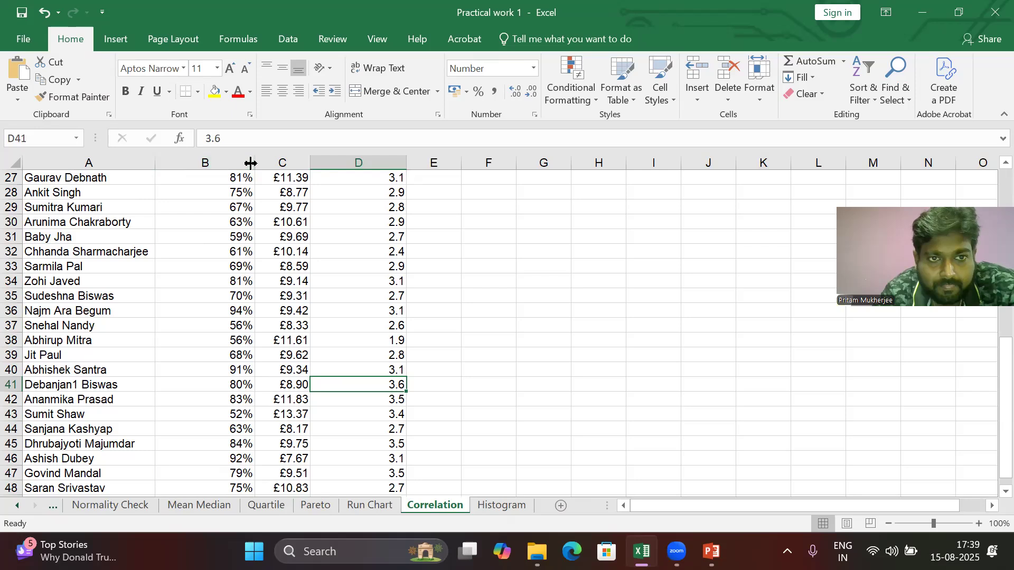
{"action": "left_click", "coordinate": [232, 163]}
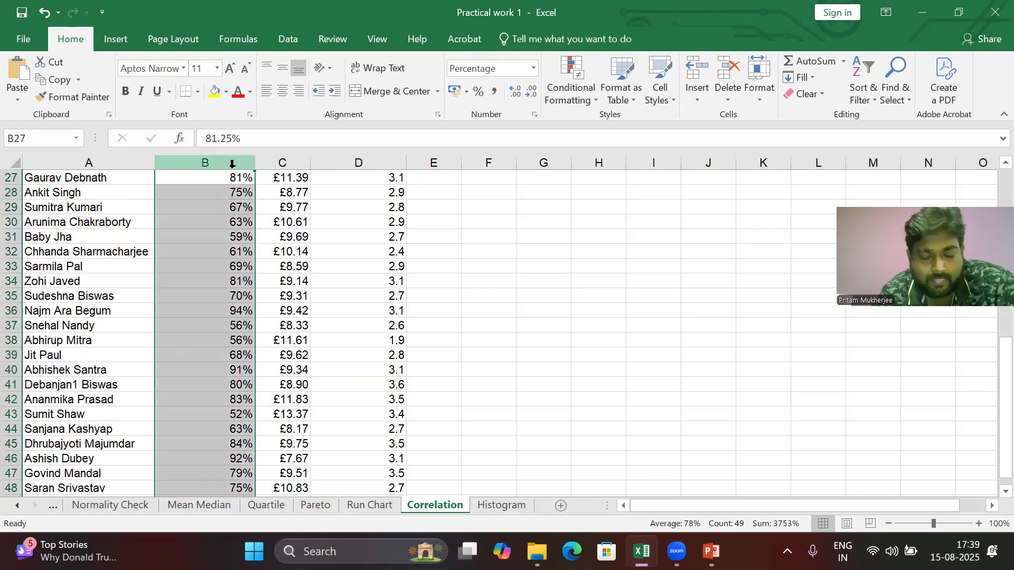
{"action": "left_click", "coordinate": [275, 164], "text": "ctrl"}
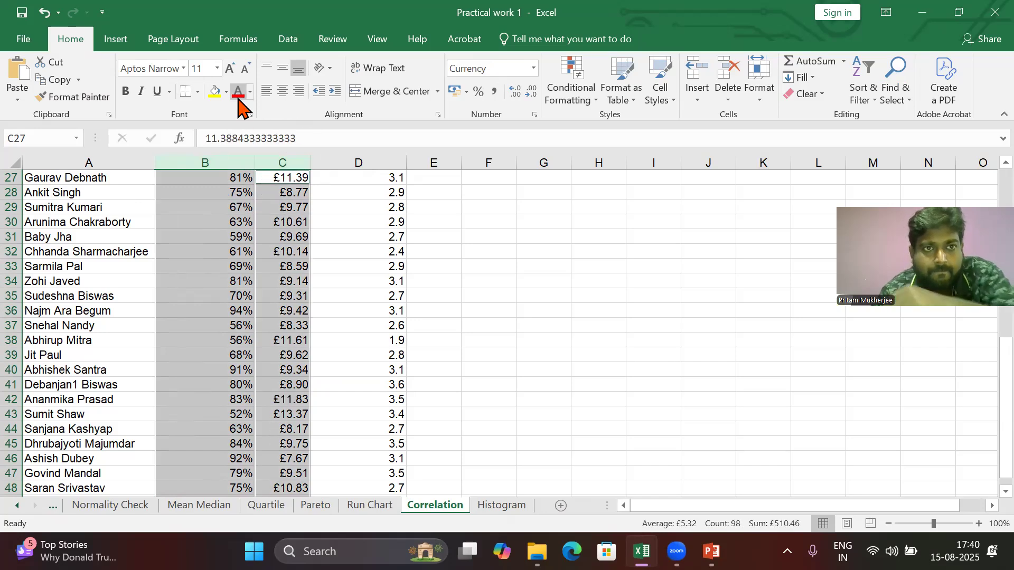
{"action": "left_click", "coordinate": [114, 43]}
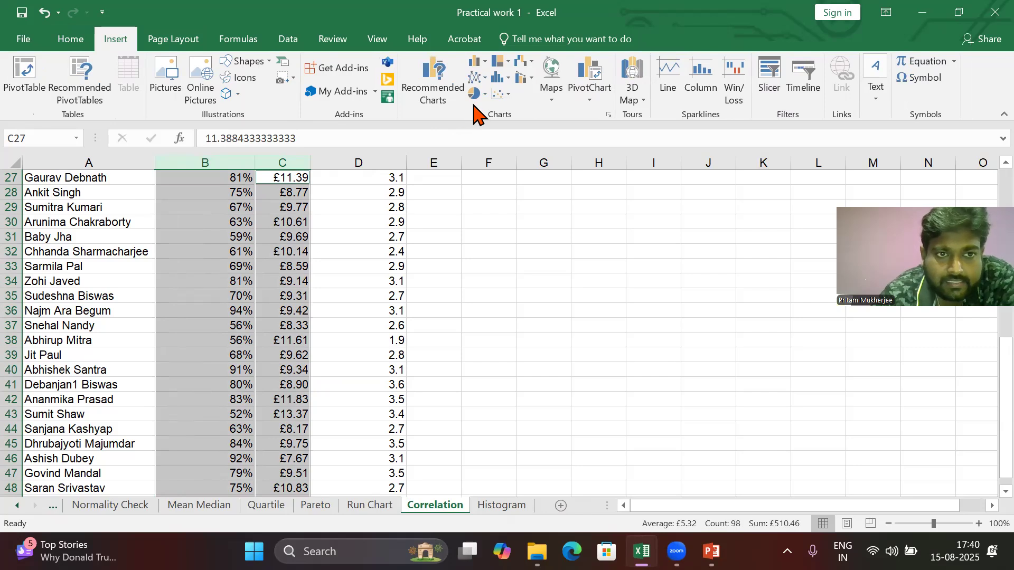
{"action": "left_click", "coordinate": [501, 99]}
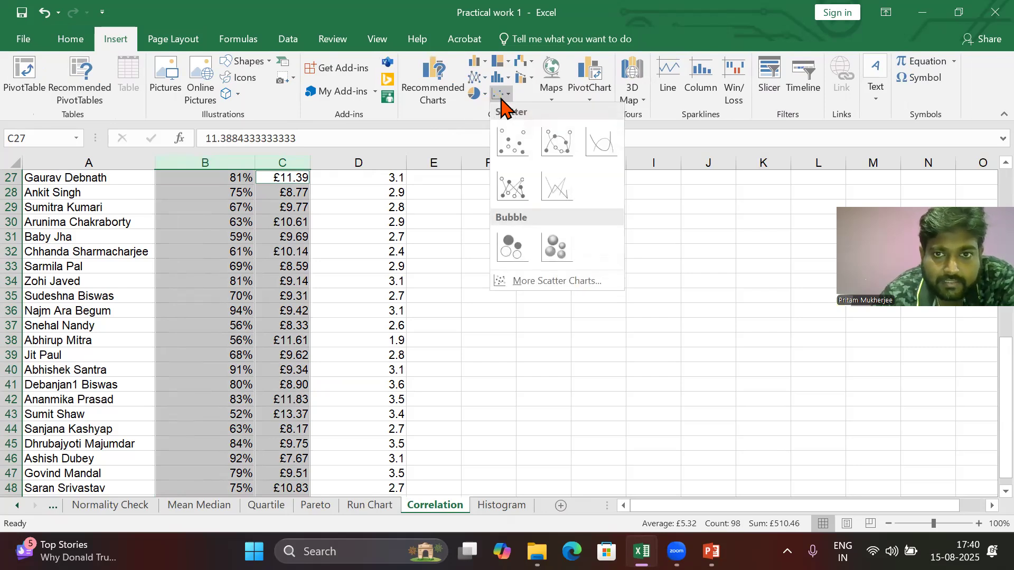
{"action": "left_click", "coordinate": [511, 142]}
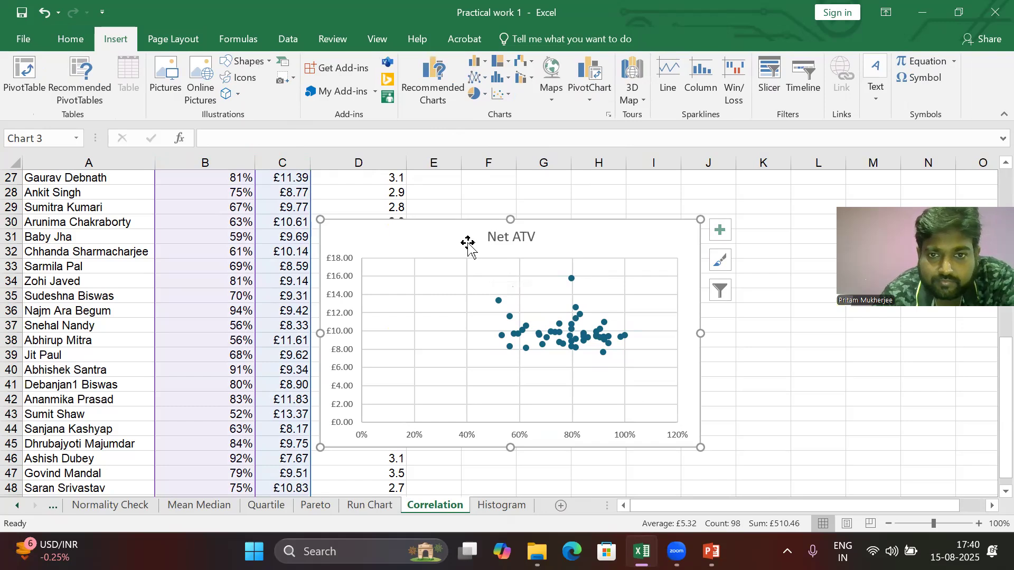
Step: Move the Net ATV chart beside the data and add a linear trendline to its series
{"action": "left_click_drag", "start_coordinate": [468, 242], "coordinate": [584, 236]}
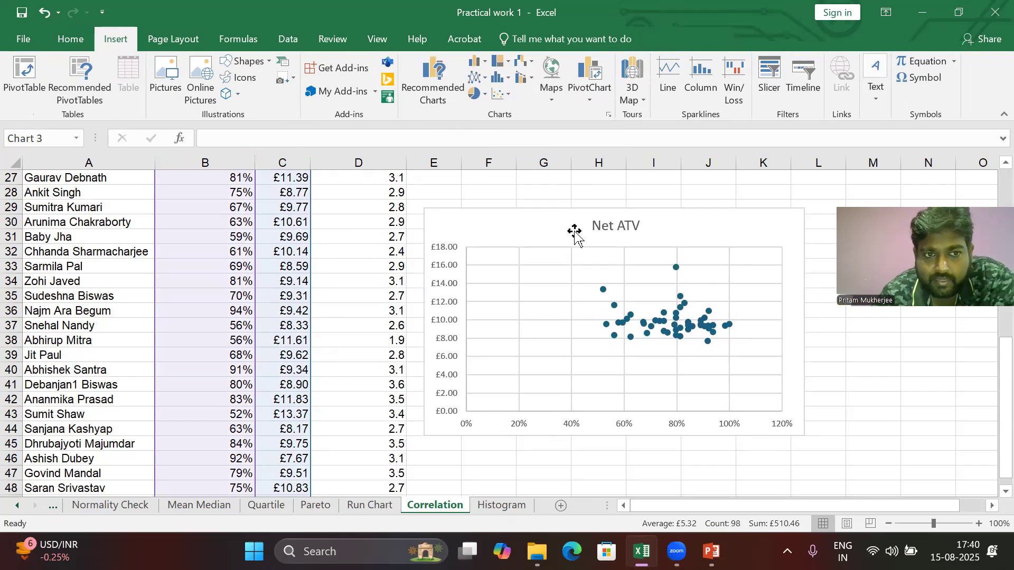
{"action": "left_click", "coordinate": [575, 232]}
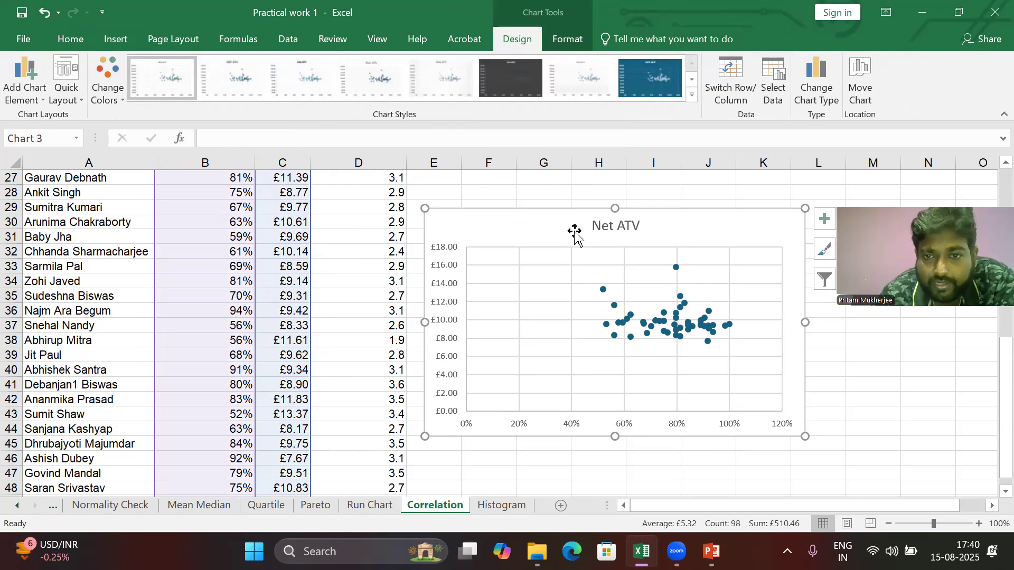
{"action": "left_click", "coordinate": [623, 334]}
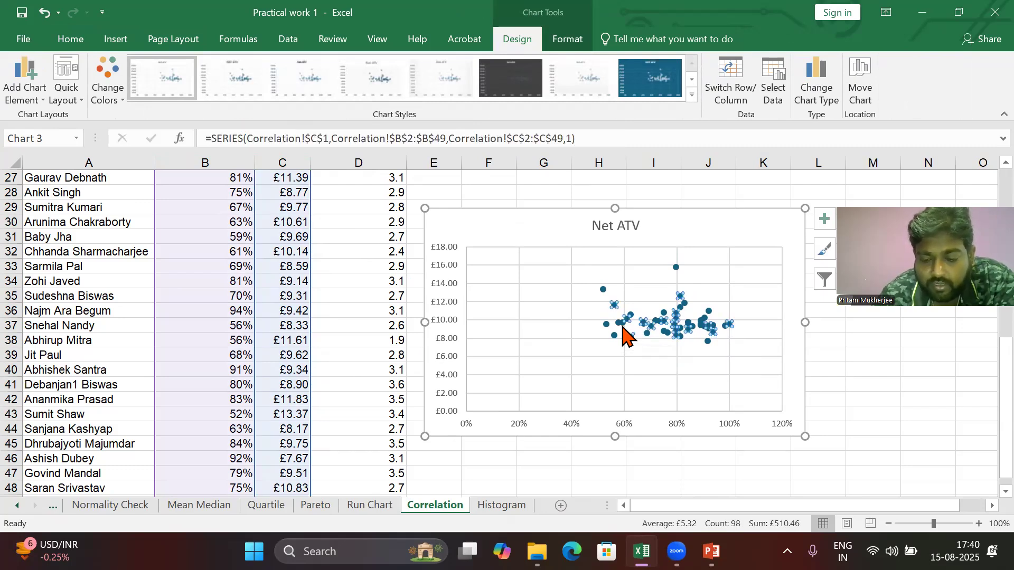
{"action": "right_click", "coordinate": [623, 328]}
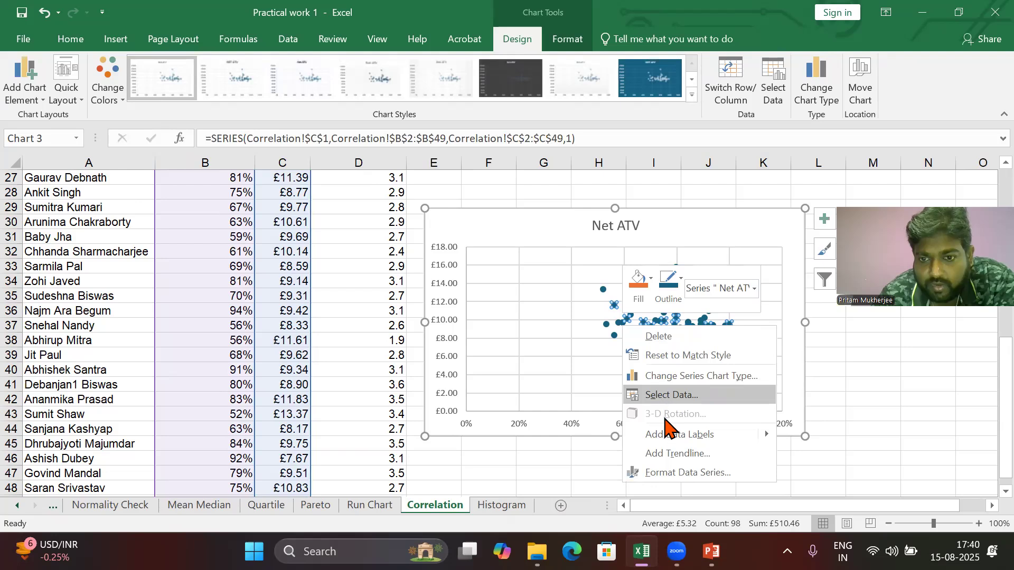
{"action": "left_click", "coordinate": [673, 454]}
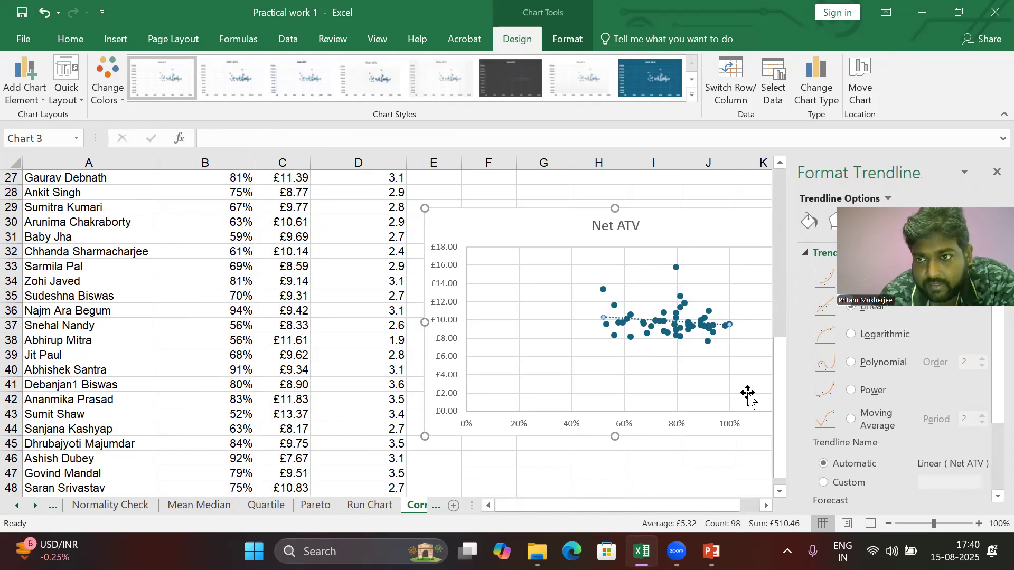
{"action": "left_click", "coordinate": [996, 171]}
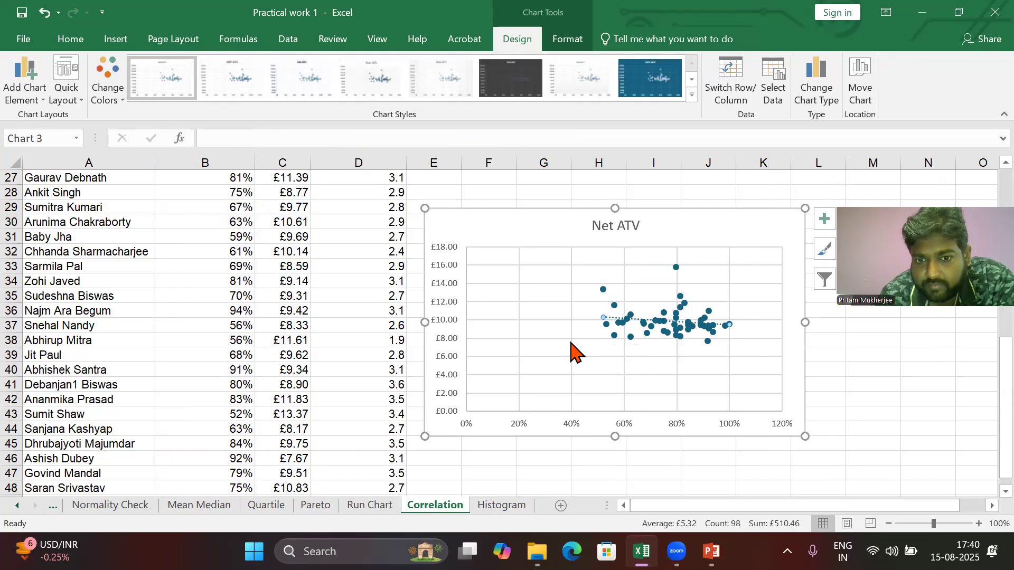
Step: Set the horizontal axis bounds to a minimum of 0.4 and a maximum of 1.0, then close the formatting pane
{"action": "double_click", "coordinate": [520, 431]}
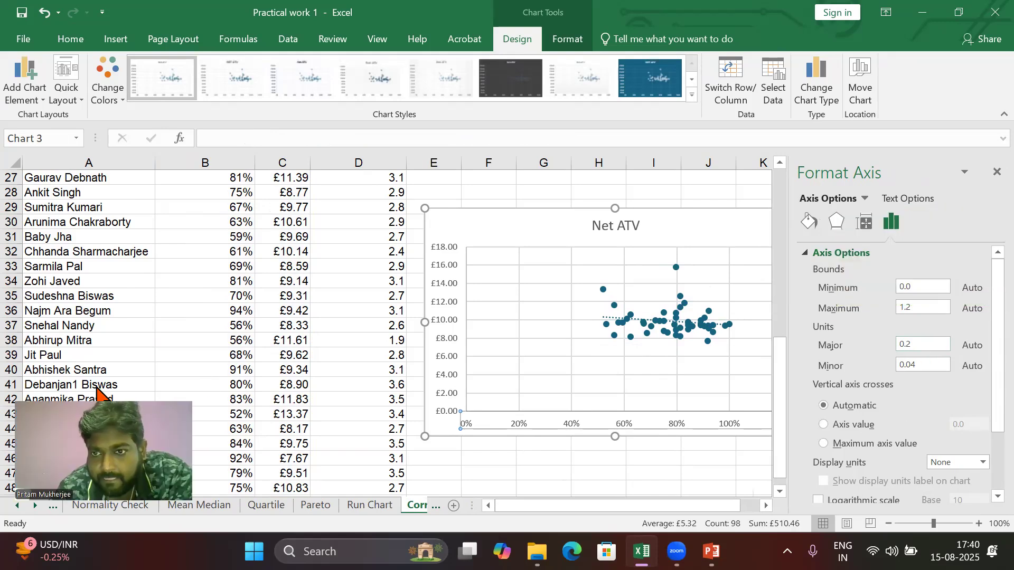
{"action": "left_click", "coordinate": [923, 306]}
{"action": "key", "text": "BackSpace"}
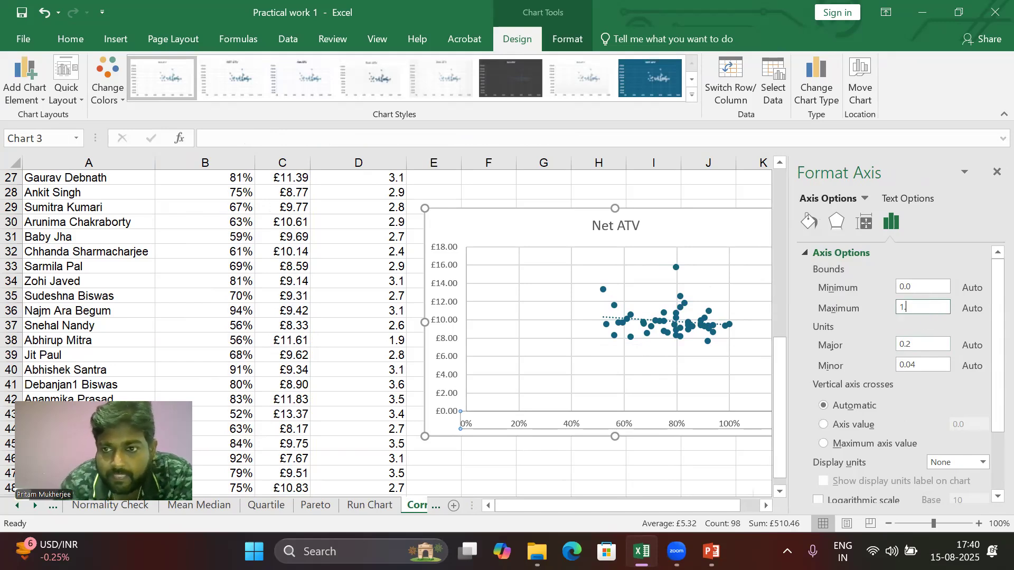
{"action": "left_click", "coordinate": [924, 288]}
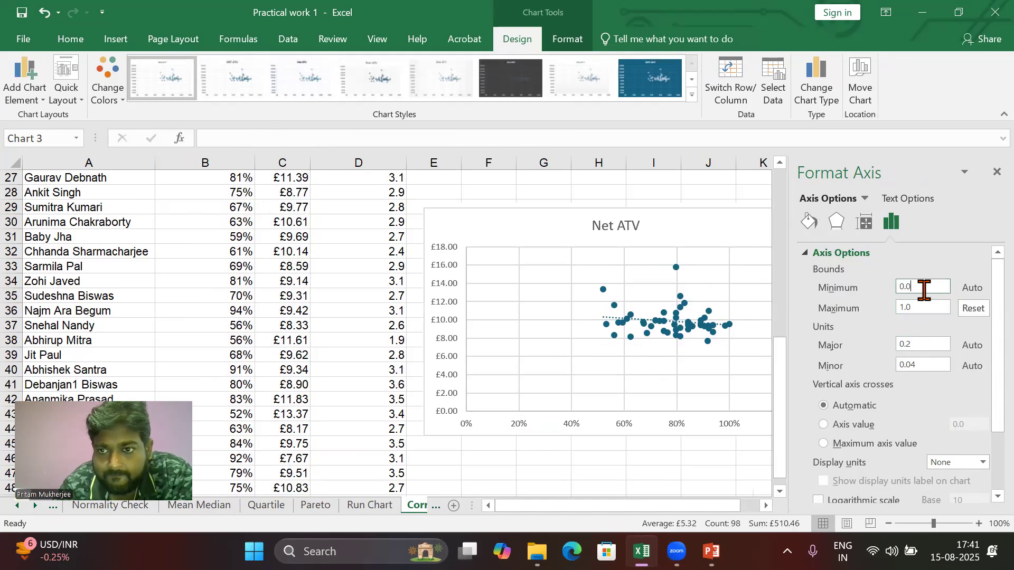
{"action": "key", "text": "Return"}
{"action": "key", "text": "BackSpace"}
{"action": "key", "text": "BackSpace"}
{"action": "type", "text": ".4"}
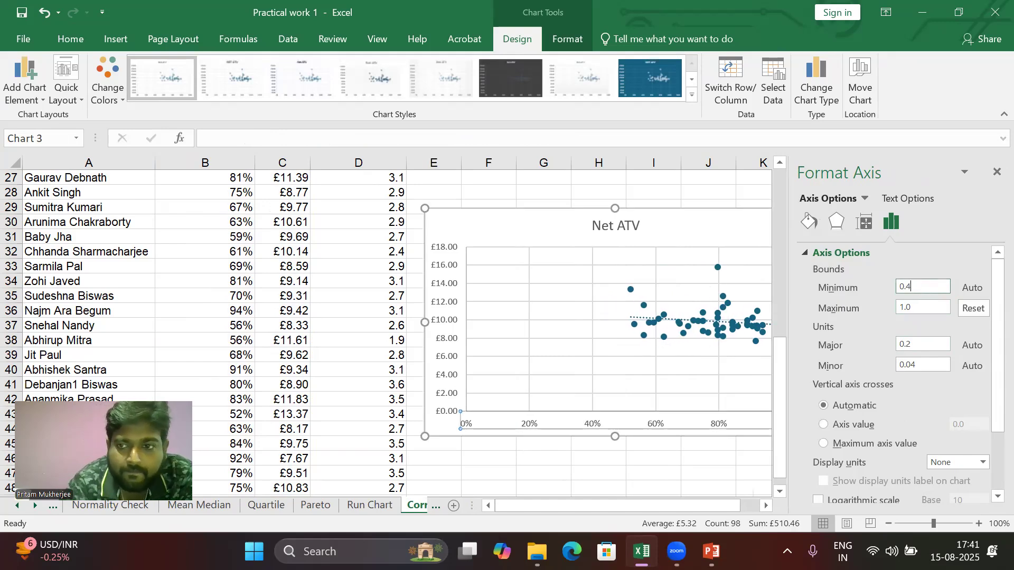
{"action": "left_click", "coordinate": [927, 305]}
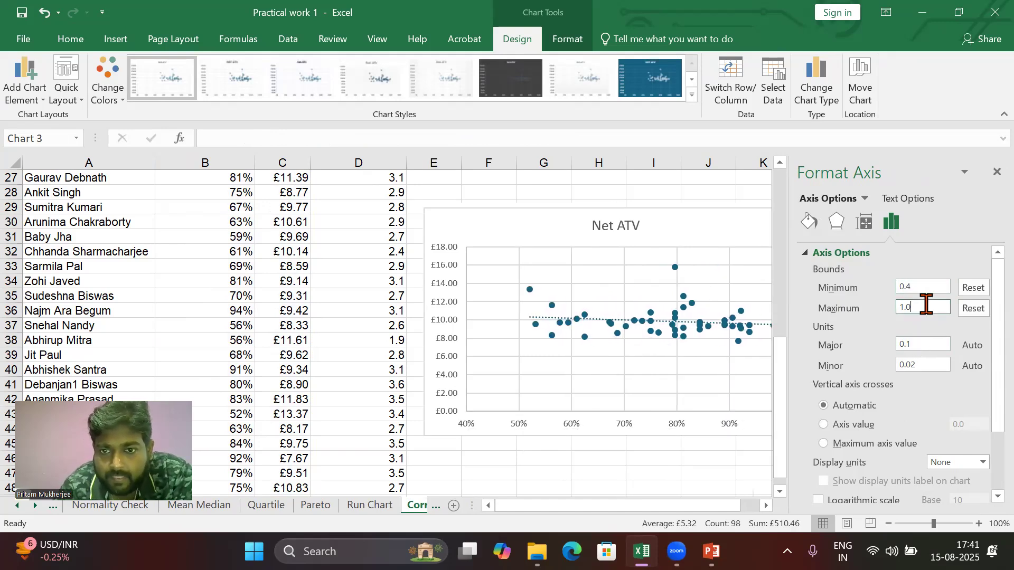
{"action": "left_click", "coordinate": [597, 441]}
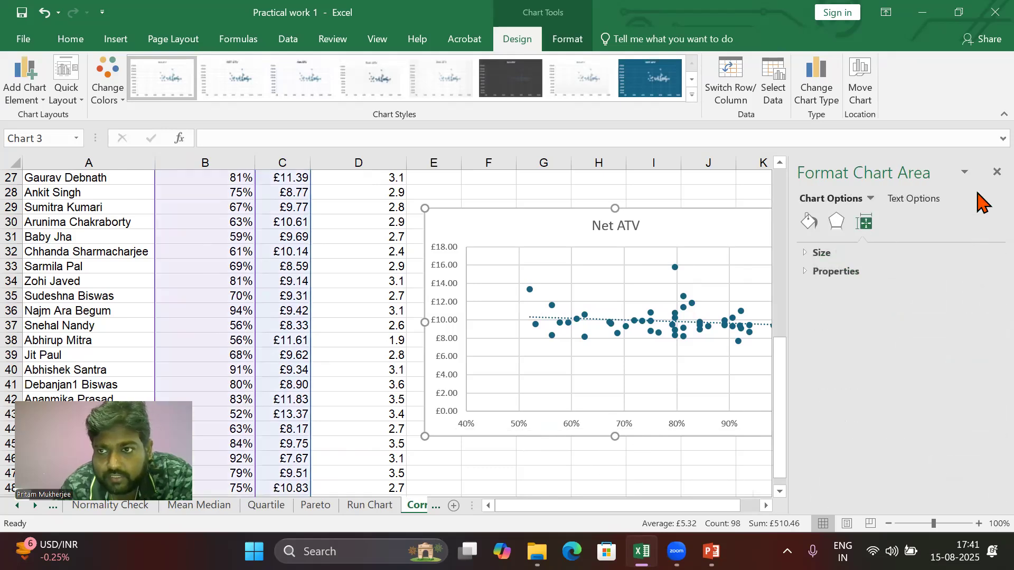
{"action": "left_click", "coordinate": [997, 173]}
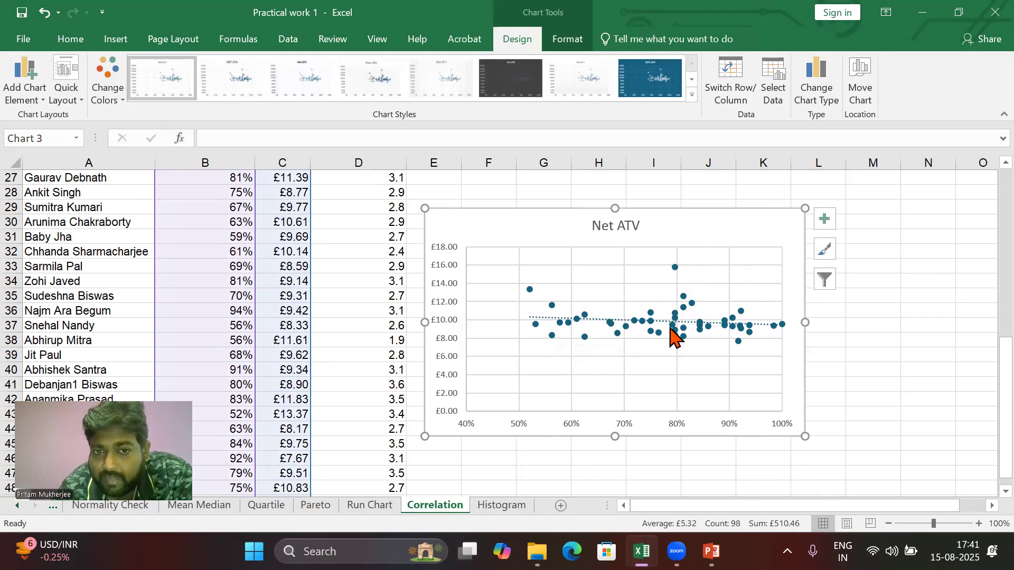
Step: Set the vertical axis minimum to 6 and move the chart a little further right and up
{"action": "mouse_move", "coordinate": [670, 328]}
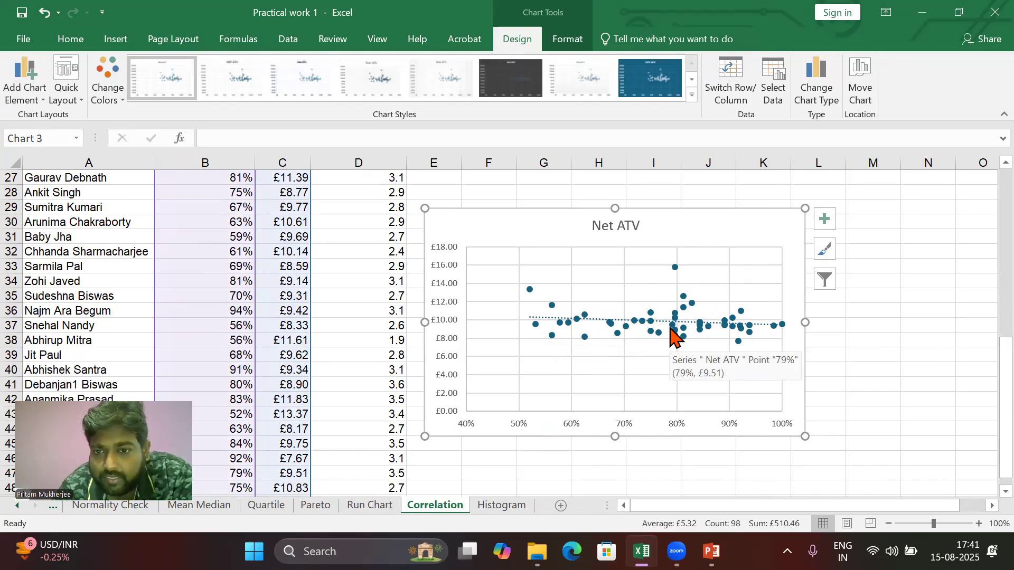
{"action": "double_click", "coordinate": [452, 365]}
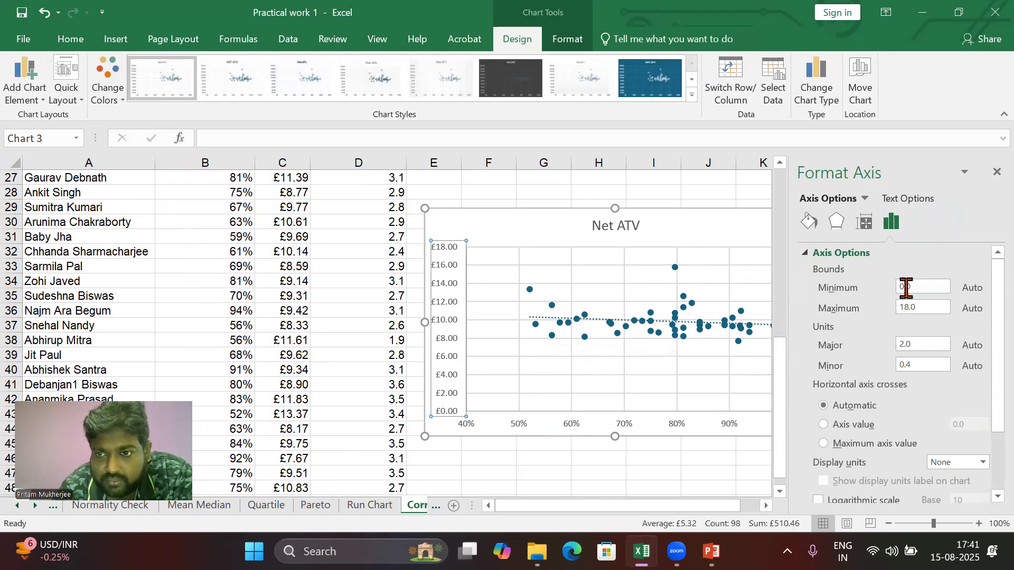
{"action": "double_click", "coordinate": [906, 288]}
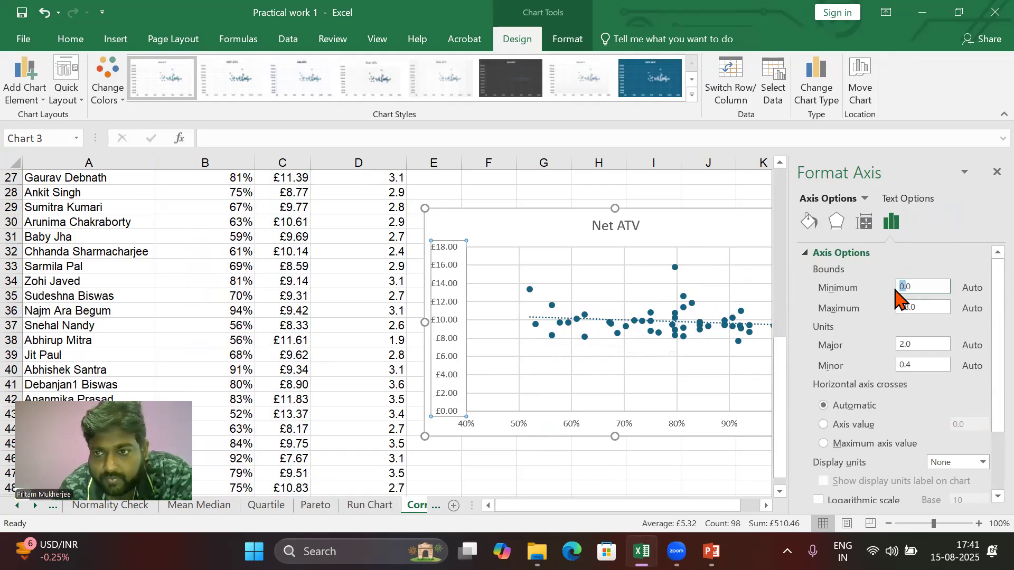
{"action": "type", "text": "6"}
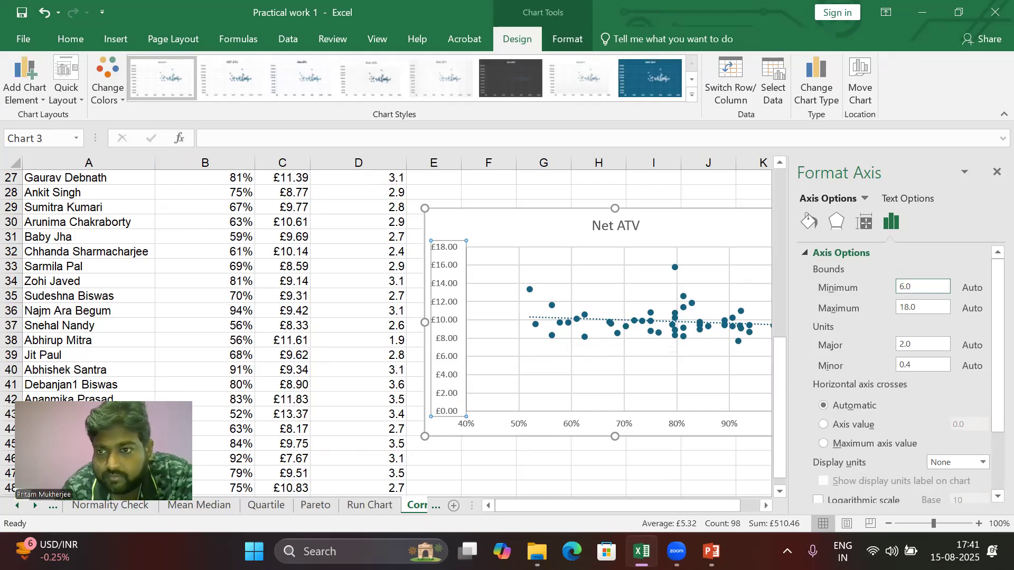
{"action": "left_click", "coordinate": [928, 309]}
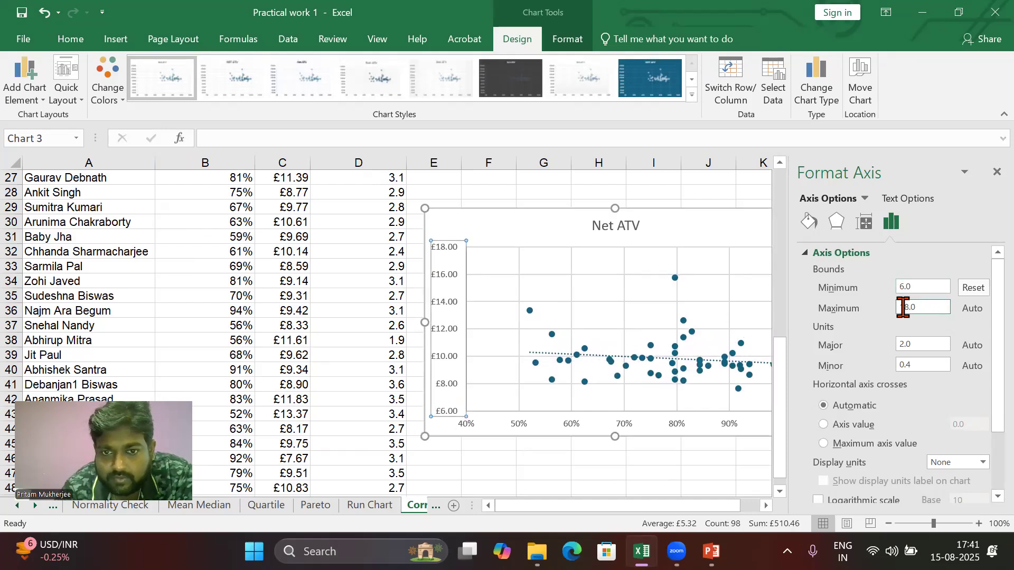
{"action": "left_click", "coordinate": [598, 472]}
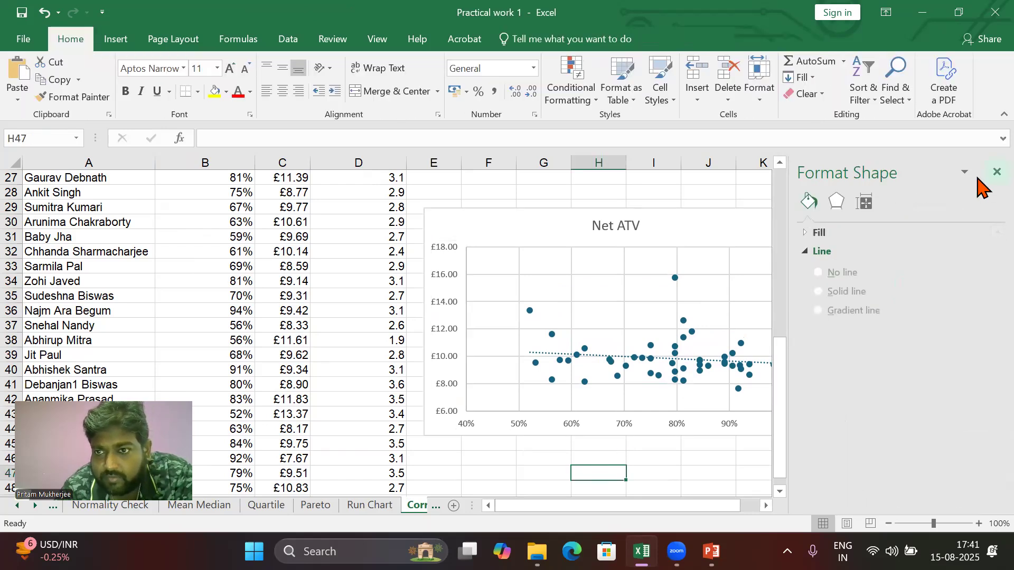
{"action": "left_click", "coordinate": [997, 172]}
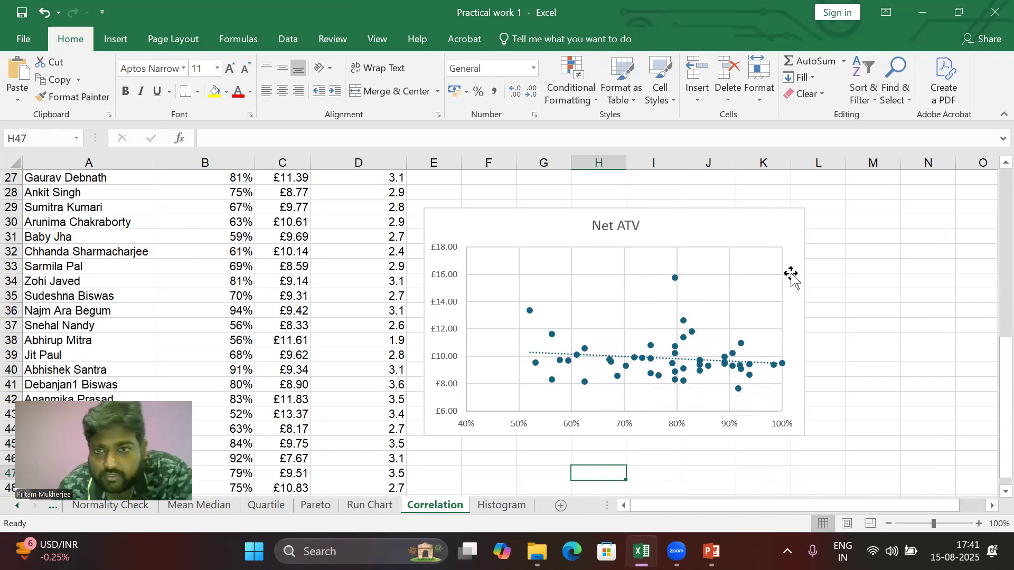
{"action": "left_click_drag", "start_coordinate": [751, 225], "coordinate": [854, 198]}
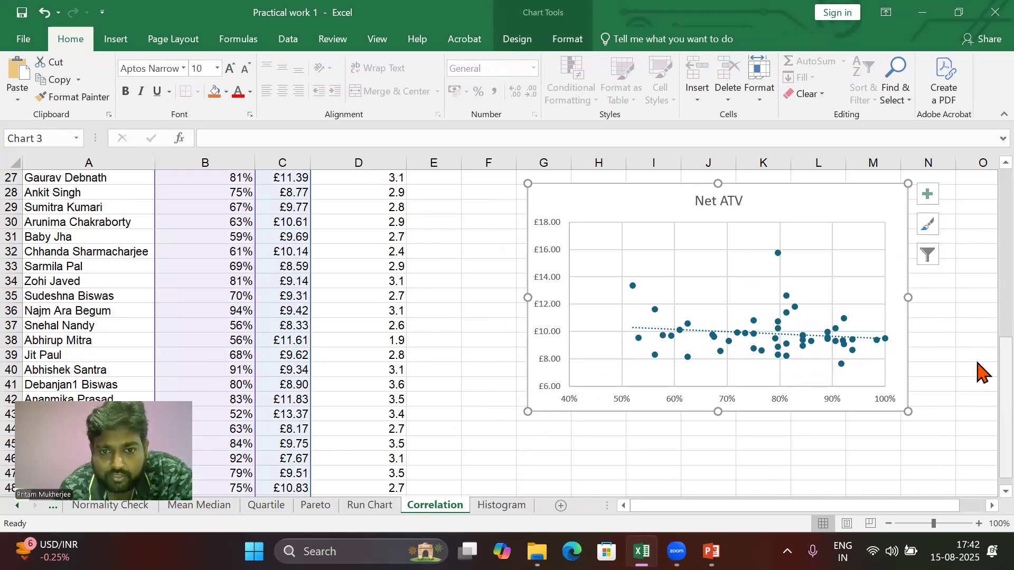
Step: Enter =CORREL(B2:B49,C2:C49) in cell E2 to correlate Quality Framework with Net ATV
{"action": "left_click_drag", "start_coordinate": [980, 370], "coordinate": [977, 153]}
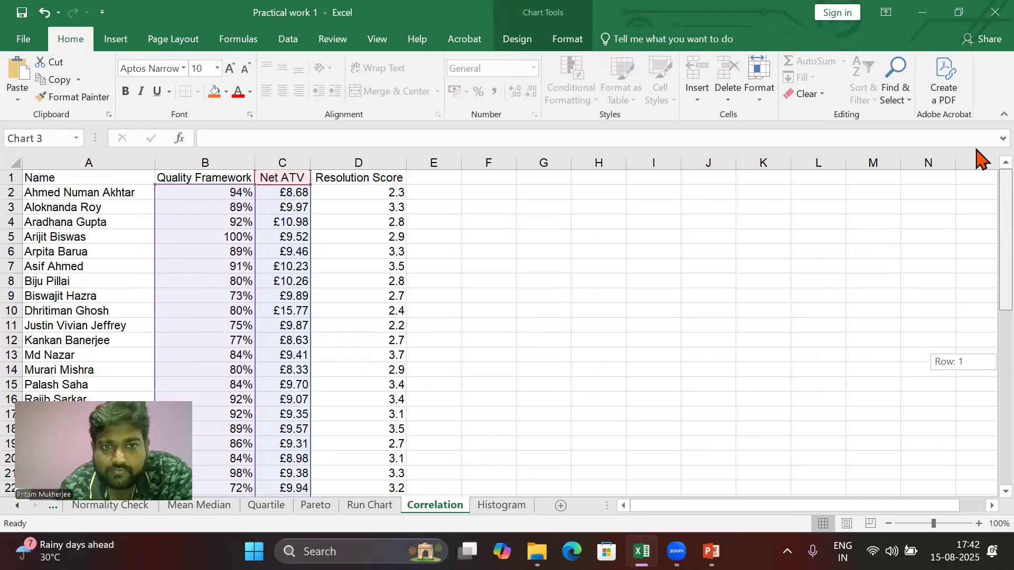
{"action": "left_click", "coordinate": [431, 192]}
{"action": "type", "text": "="}
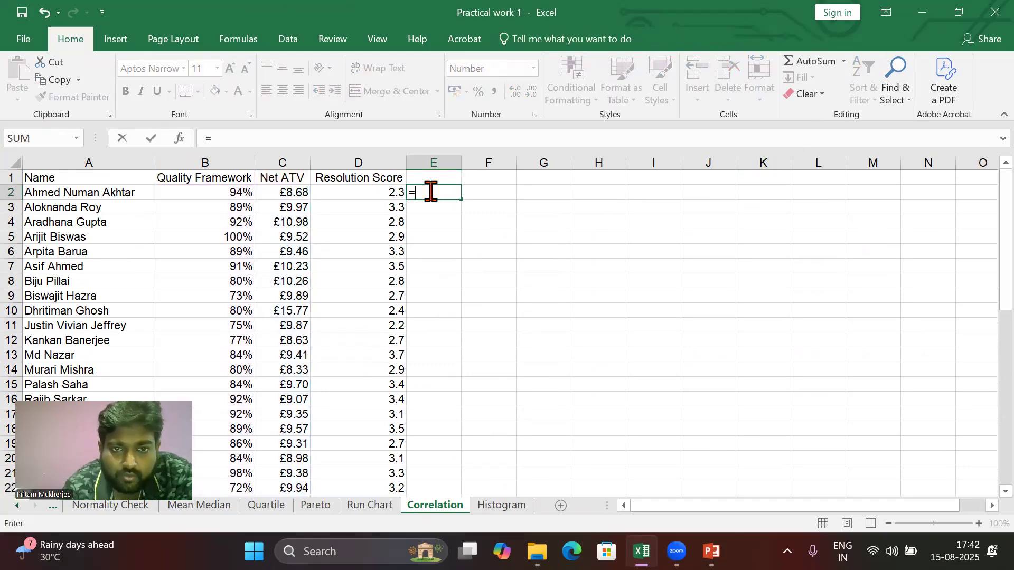
{"action": "type", "text": "cor"}
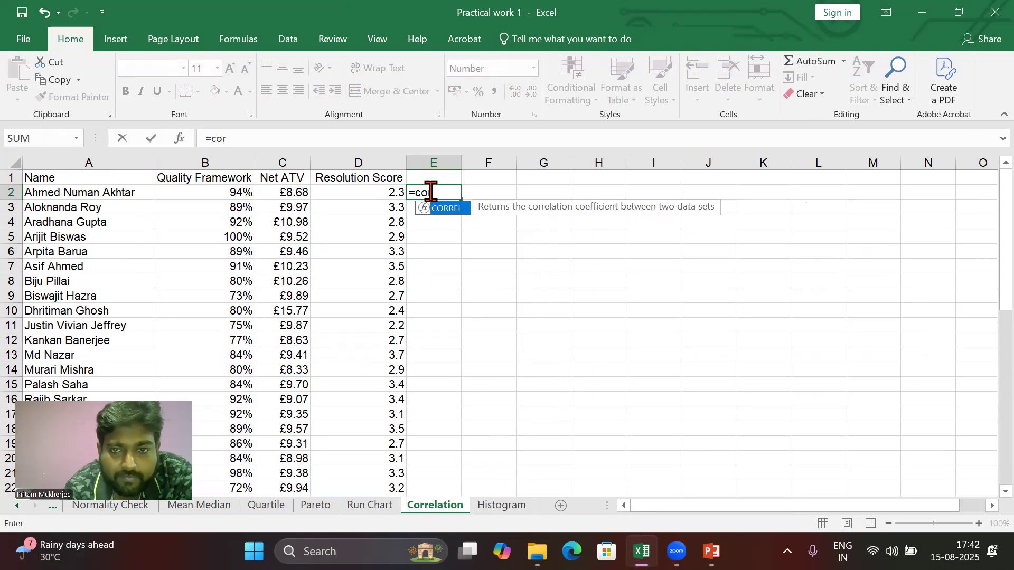
{"action": "type", "text": "rel"}
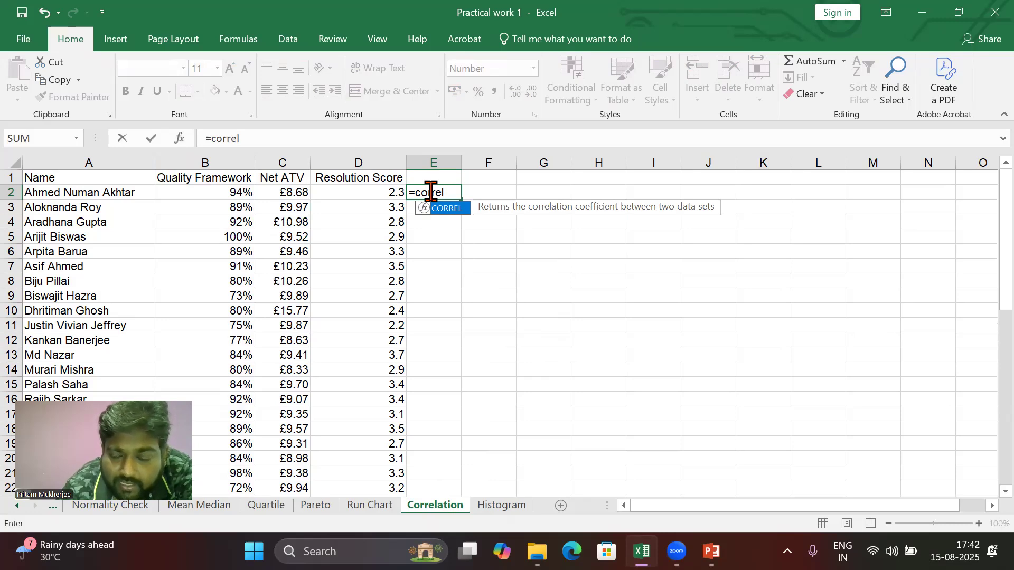
{"action": "type", "text": "("}
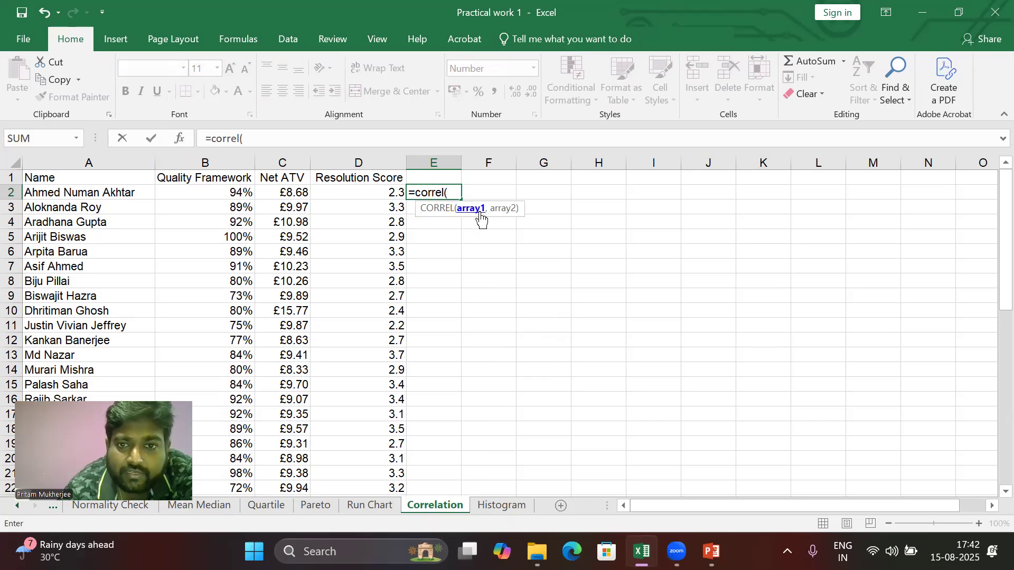
{"action": "left_click", "coordinate": [220, 189]}
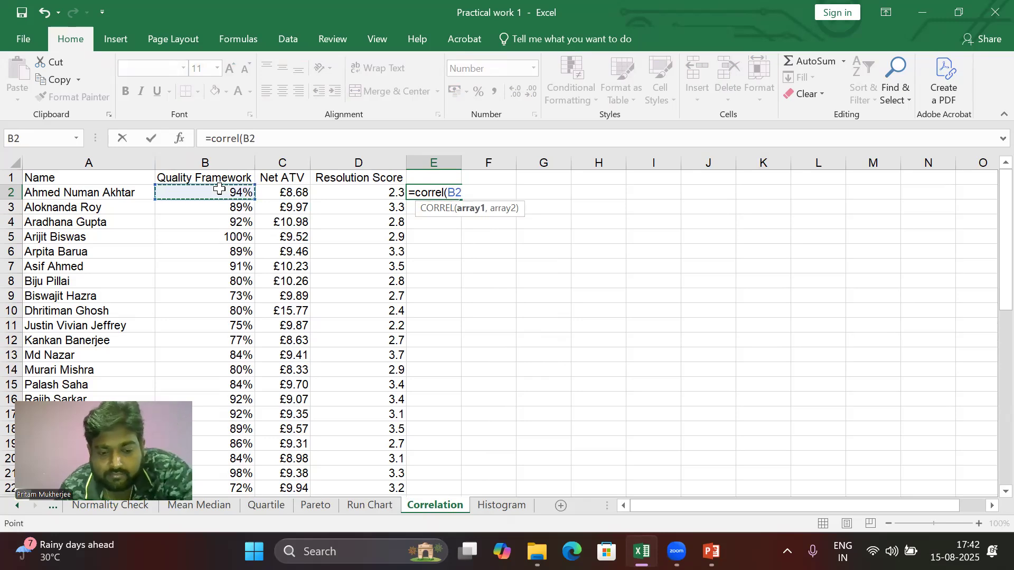
{"action": "key", "text": "ctrl+shift+Down"}
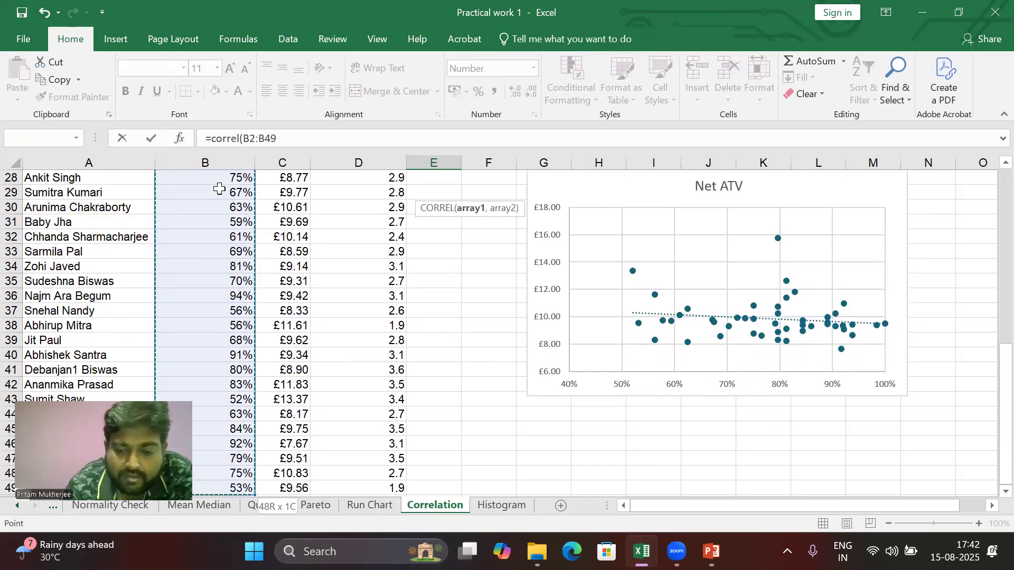
{"action": "type", "text": ","}
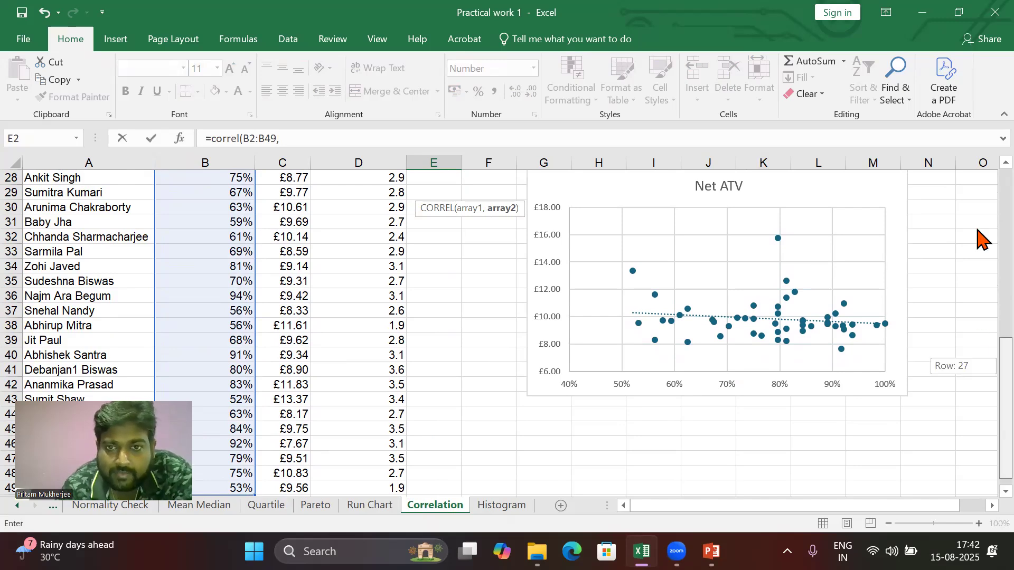
{"action": "scroll", "coordinate": [980, 236], "scroll_direction": "up", "scroll_amount": 9}
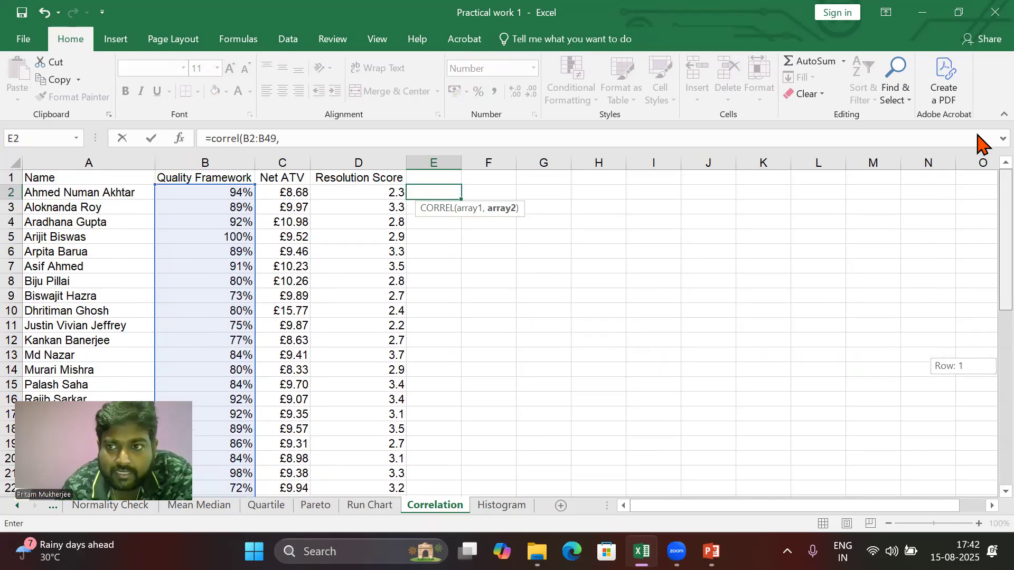
{"action": "left_click", "coordinate": [280, 197]}
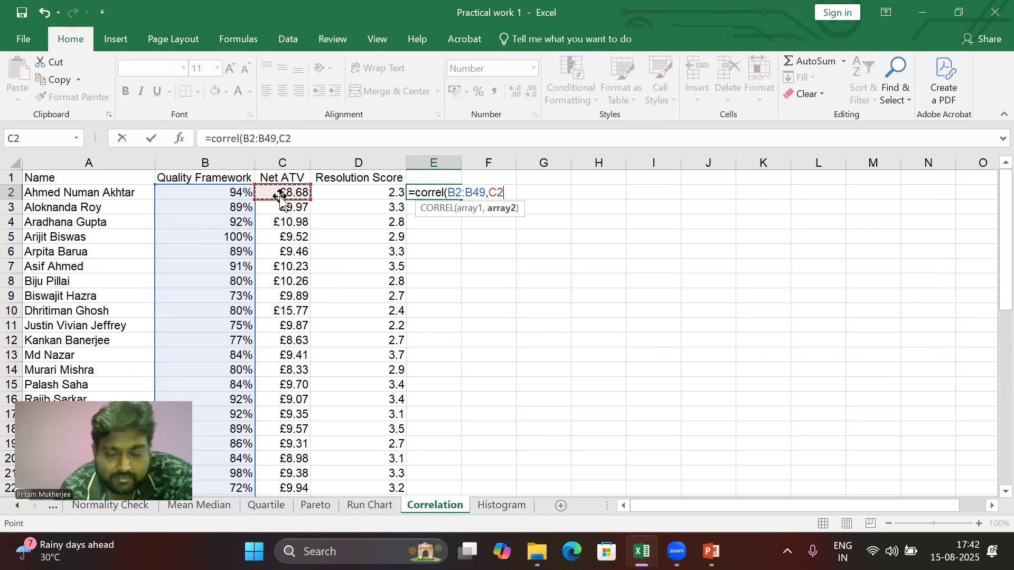
{"action": "key", "text": "ctrl+shift+Down"}
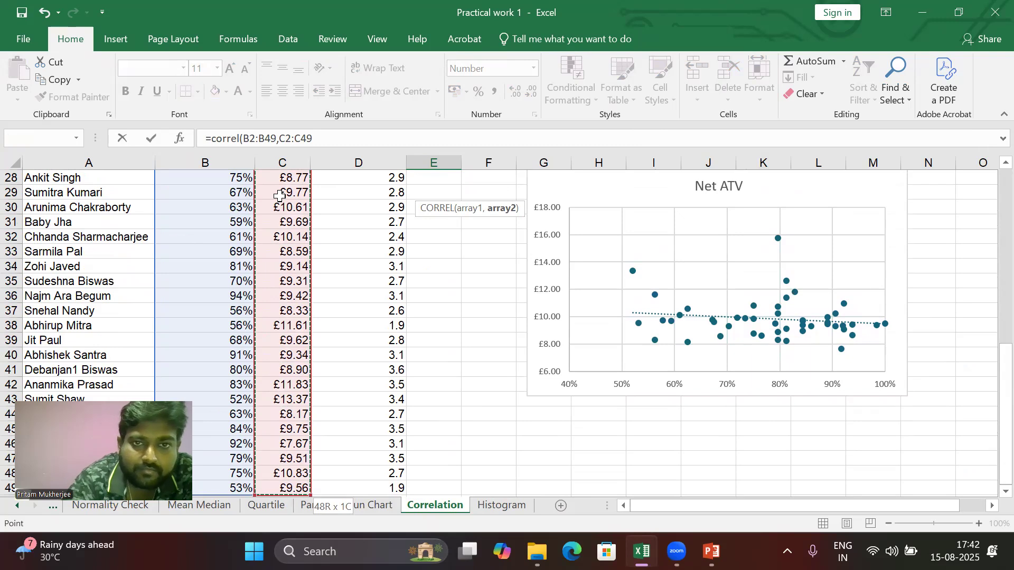
{"action": "type", "text": ")"}
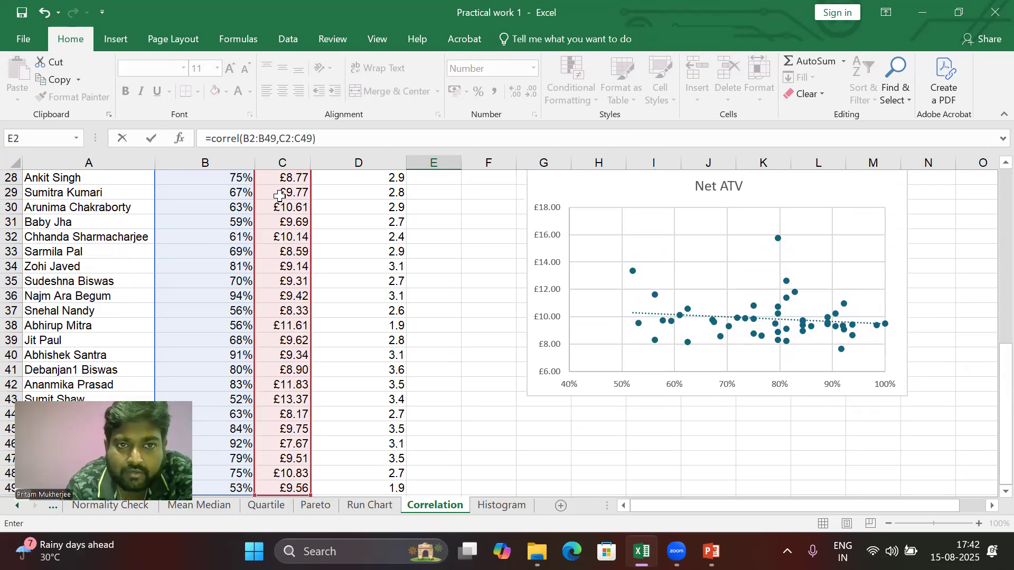
{"action": "key", "text": "Return"}
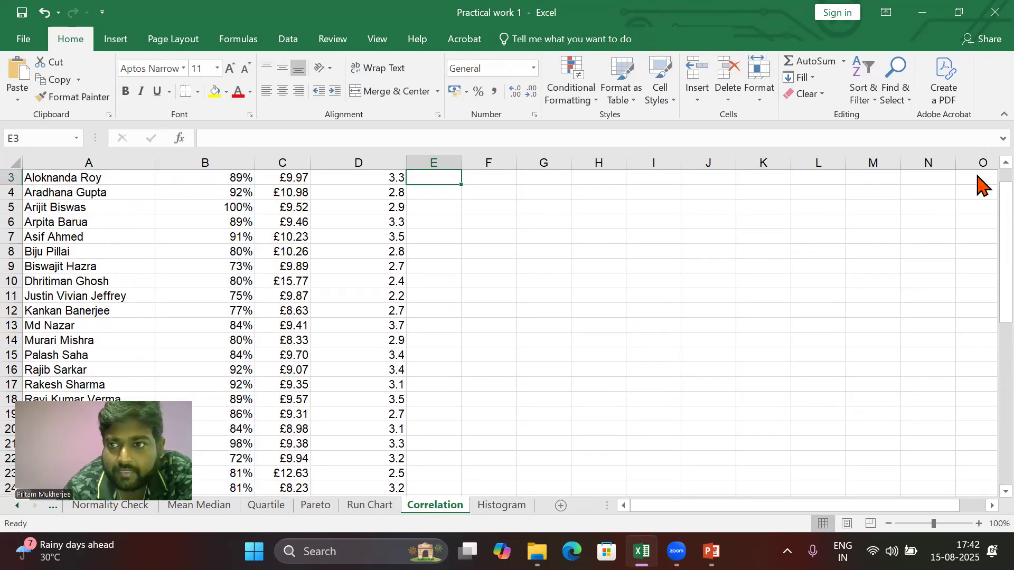
Step: Reduce the correlation result in E2 to two decimal places
{"action": "scroll", "coordinate": [977, 171], "scroll_direction": "up", "scroll_amount": 1}
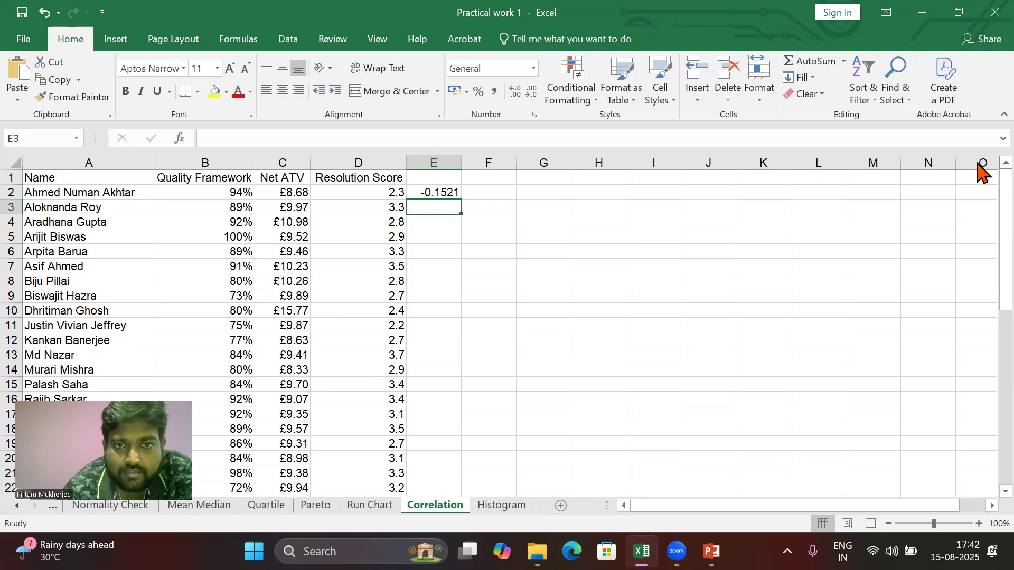
{"action": "left_click", "coordinate": [441, 194]}
{"action": "left_click", "coordinate": [533, 91]}
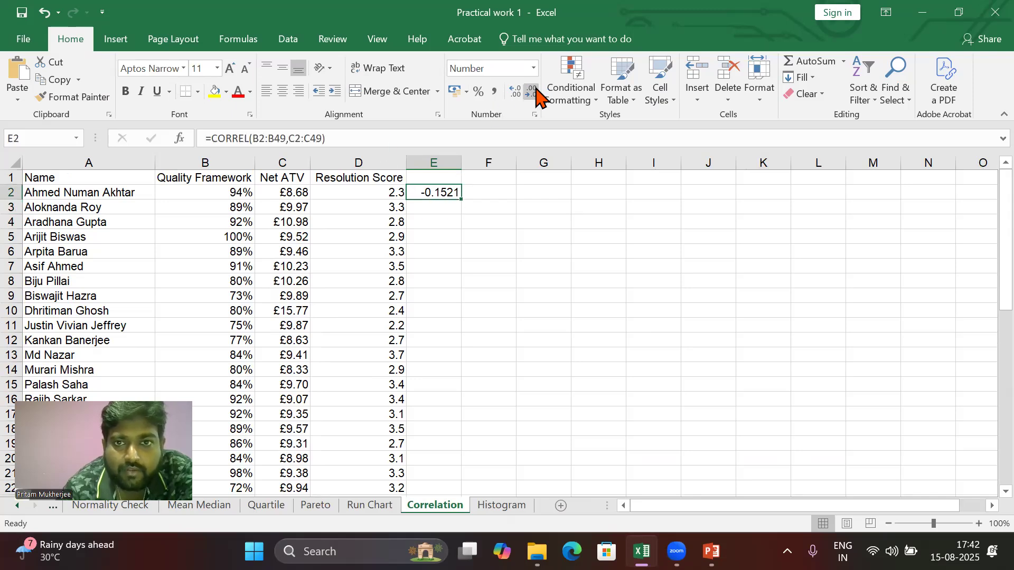
{"action": "left_click", "coordinate": [533, 91]}
{"action": "left_click", "coordinate": [534, 91]}
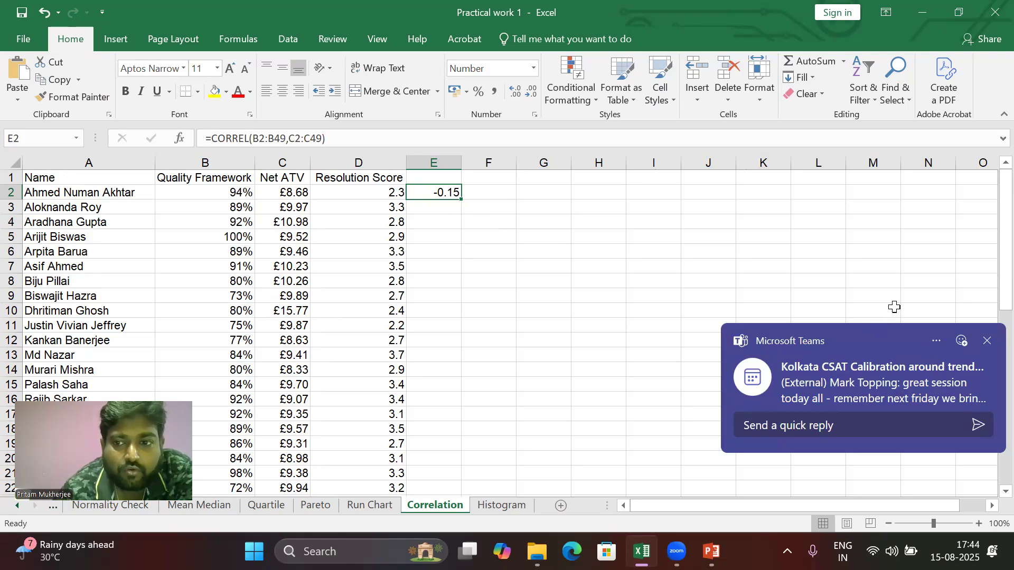
Step: Dismiss the notification, minimise the workbook and open Google Chrome with the personal profile
{"action": "left_click", "coordinate": [986, 336]}
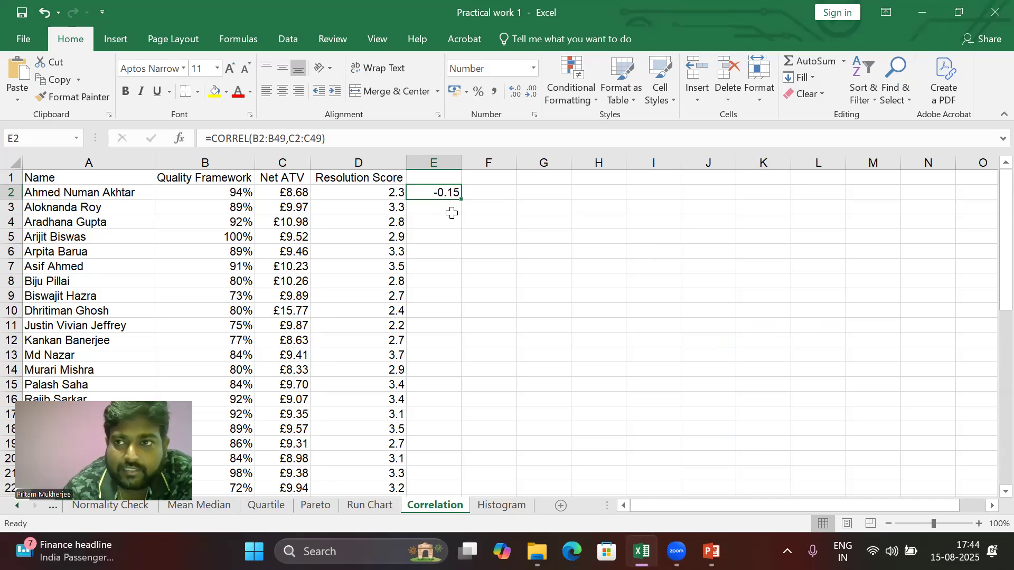
{"action": "left_click", "coordinate": [923, 13]}
{"action": "left_click", "coordinate": [922, 11]}
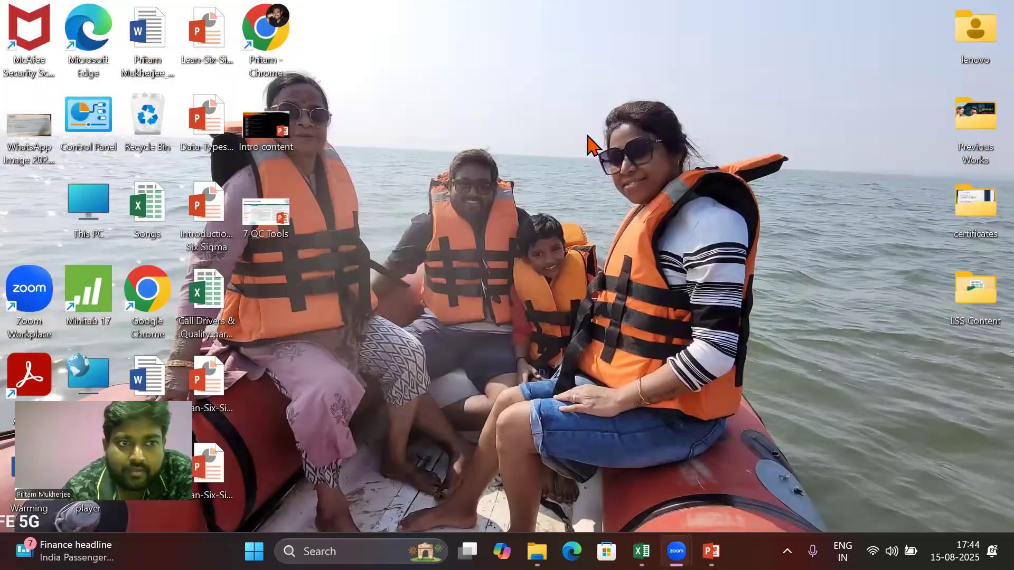
{"action": "double_click", "coordinate": [159, 283]}
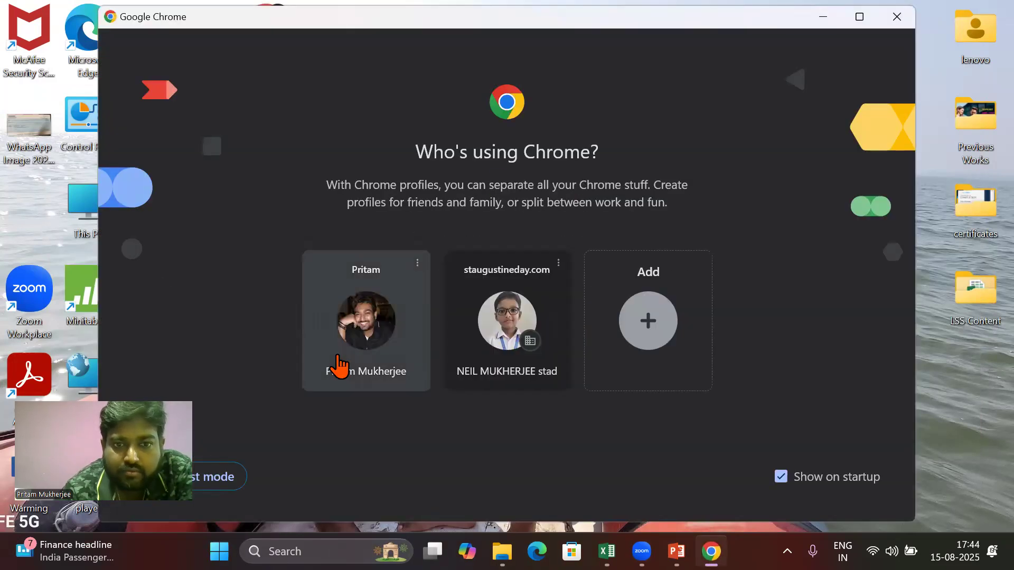
{"action": "left_click", "coordinate": [368, 342]}
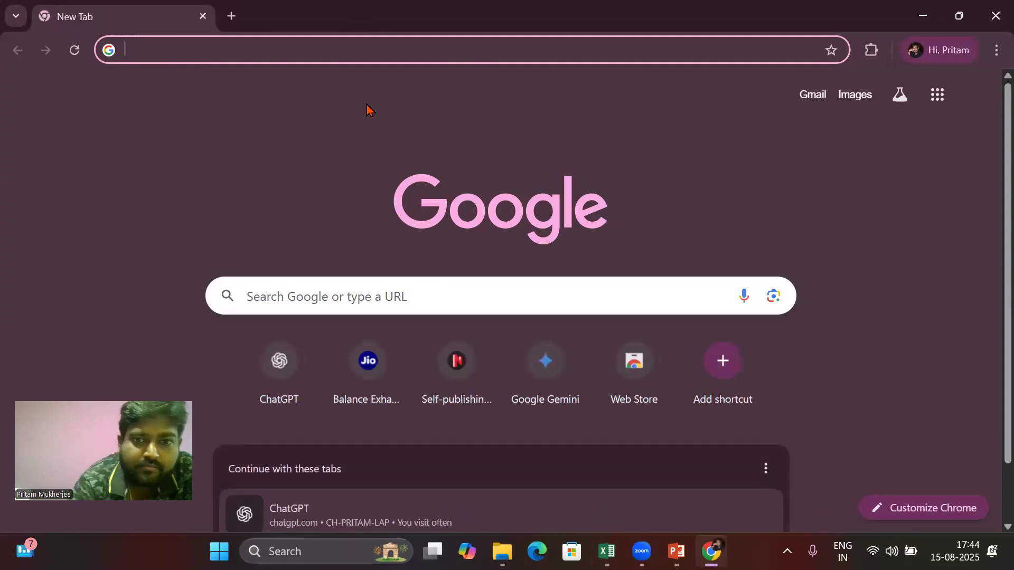
Step: Search Google Images for correlation coefficient and open the image showing the scale of correlation coefficient values
{"action": "type", "text": "corre"}
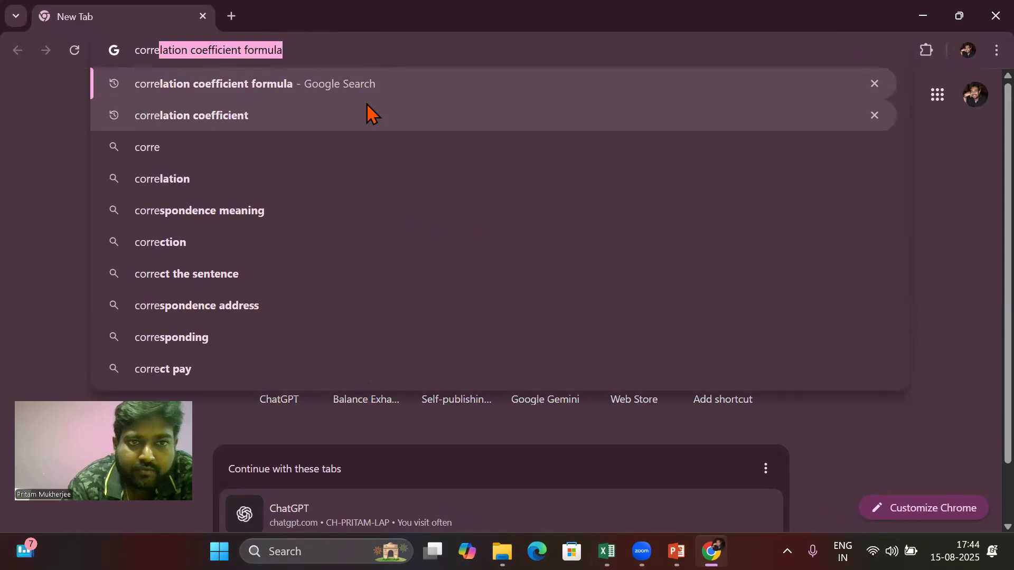
{"action": "left_click", "coordinate": [221, 118]}
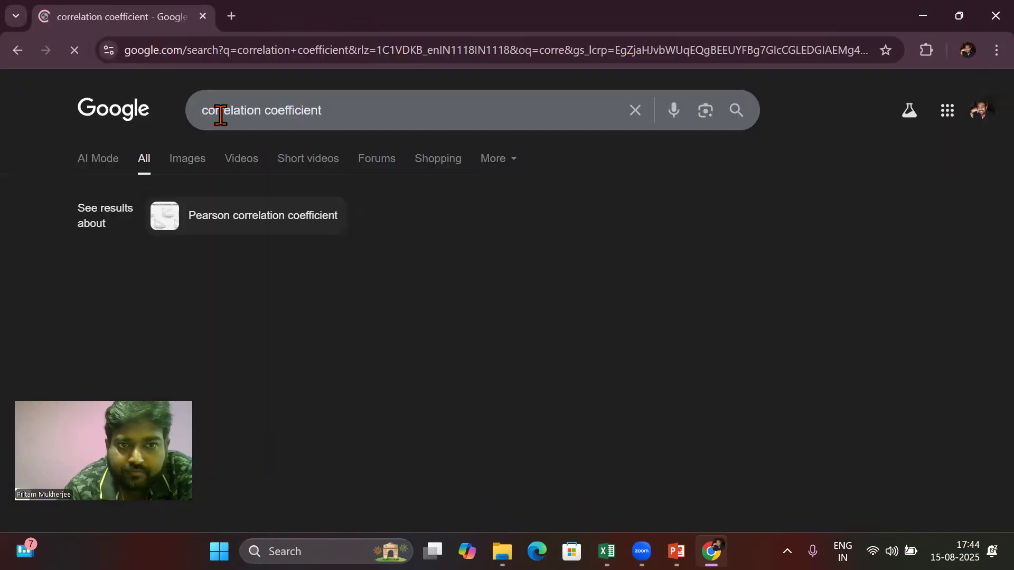
{"action": "left_click", "coordinate": [189, 162]}
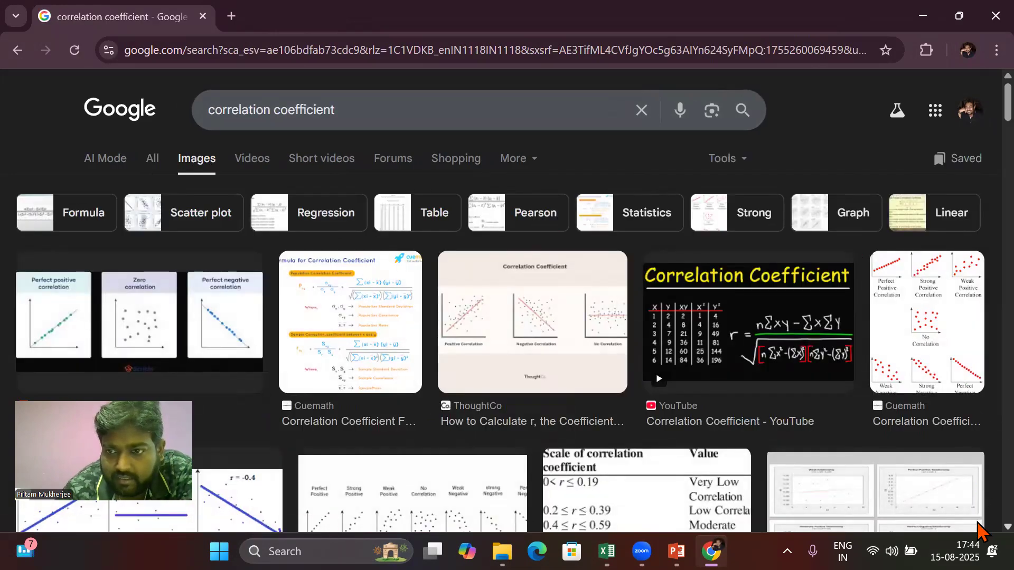
{"action": "scroll", "coordinate": [978, 526], "scroll_direction": "down", "scroll_amount": 4}
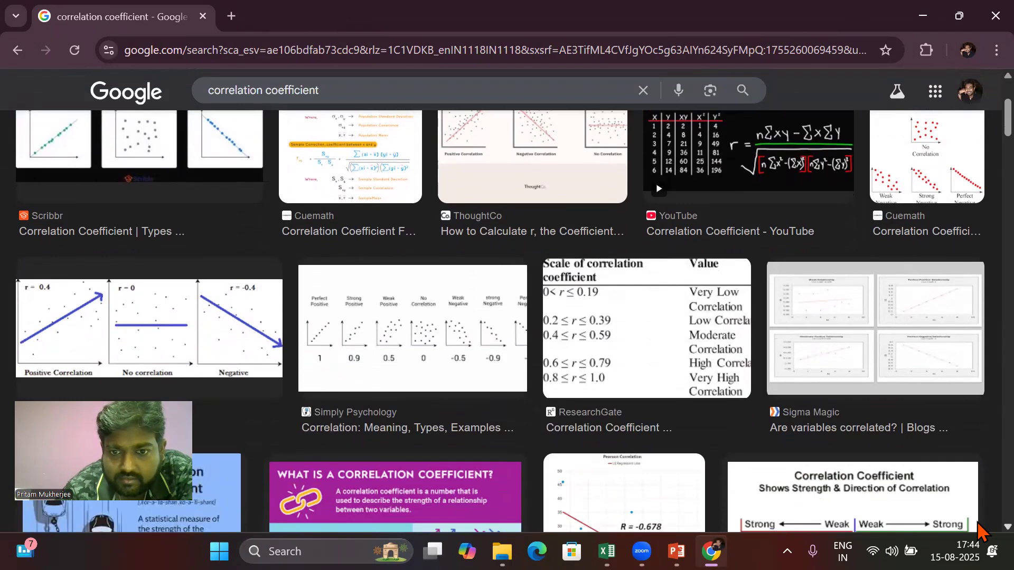
{"action": "left_click", "coordinate": [669, 360]}
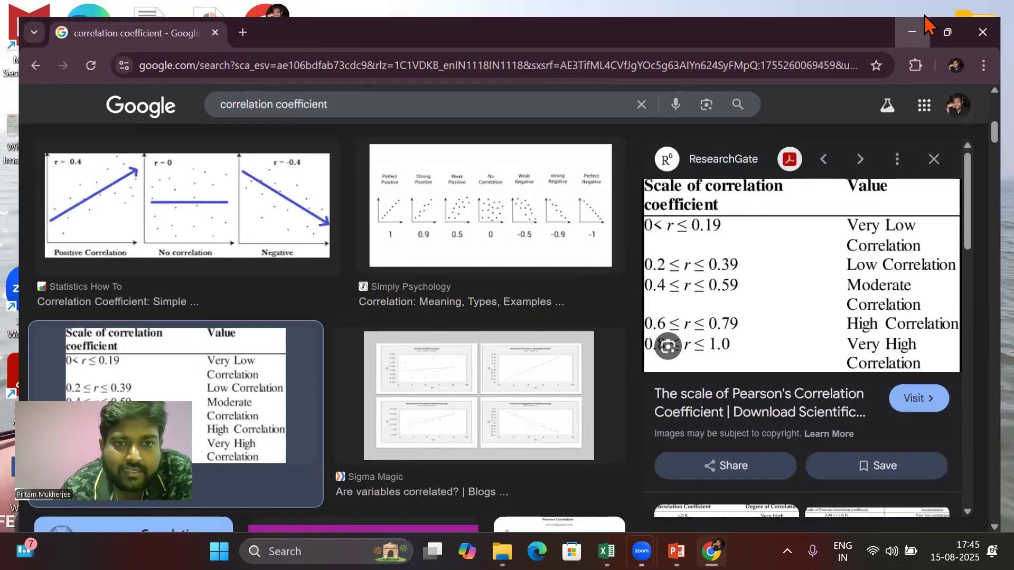
Step: Minimise the browser and return to the Practical work 1 workbook
{"action": "left_click", "coordinate": [924, 17]}
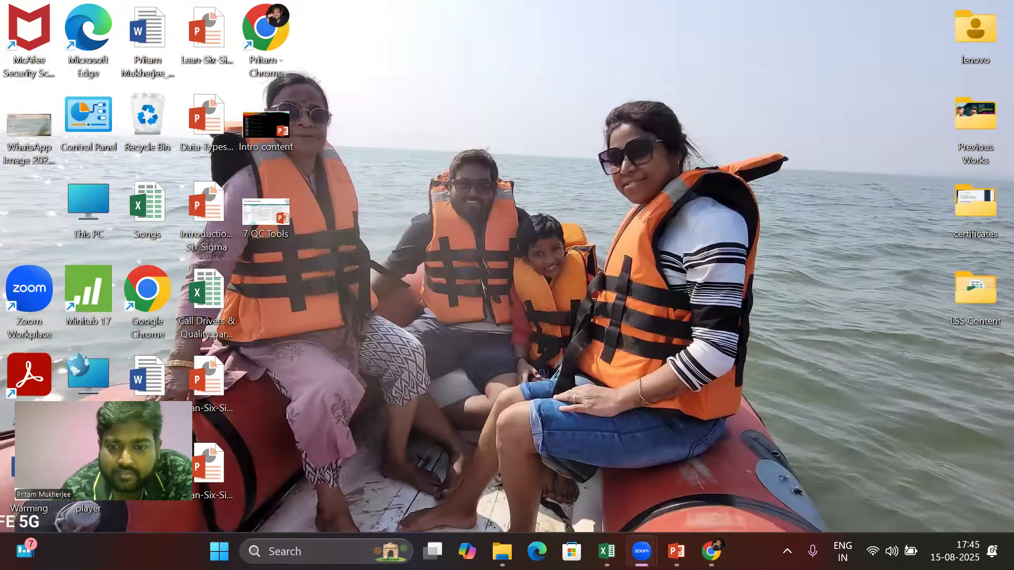
{"action": "mouse_move", "coordinate": [607, 551]}
{"action": "left_click", "coordinate": [582, 447]}
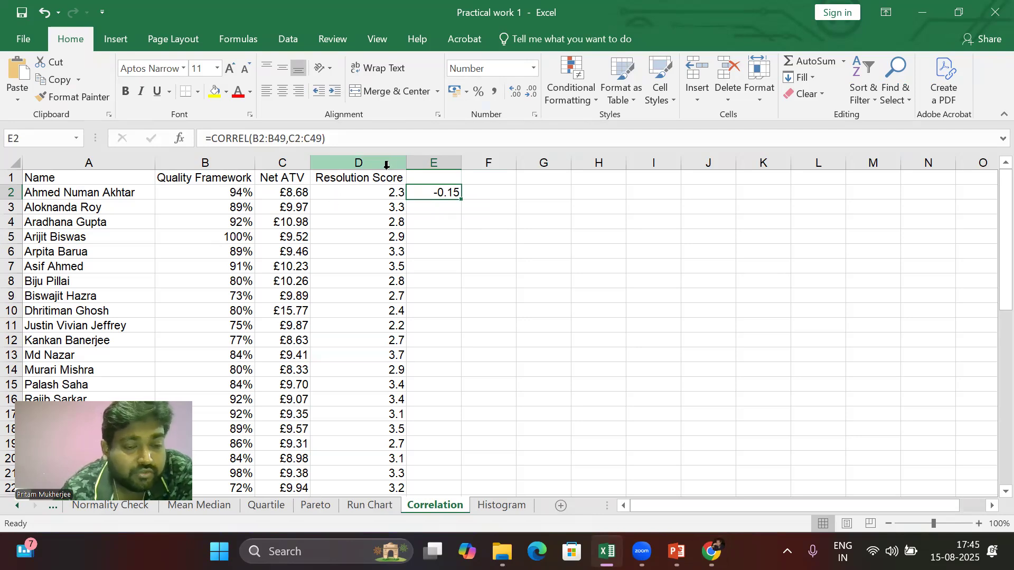
Step: Select the Quality Framework and Resolution Score columns and insert a basic scatter chart
{"action": "left_click", "coordinate": [196, 157]}
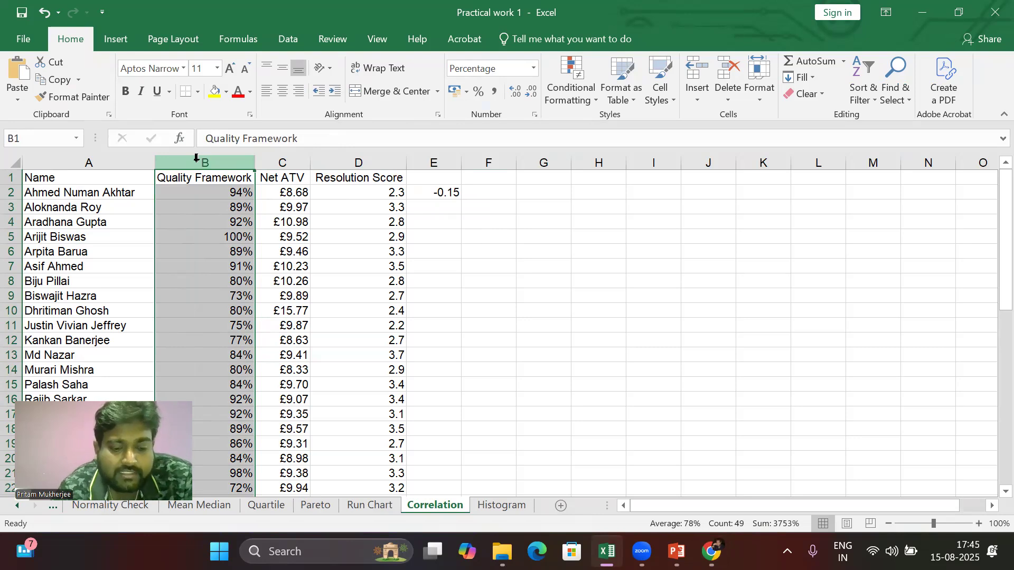
{"action": "left_click", "coordinate": [370, 157], "text": "ctrl"}
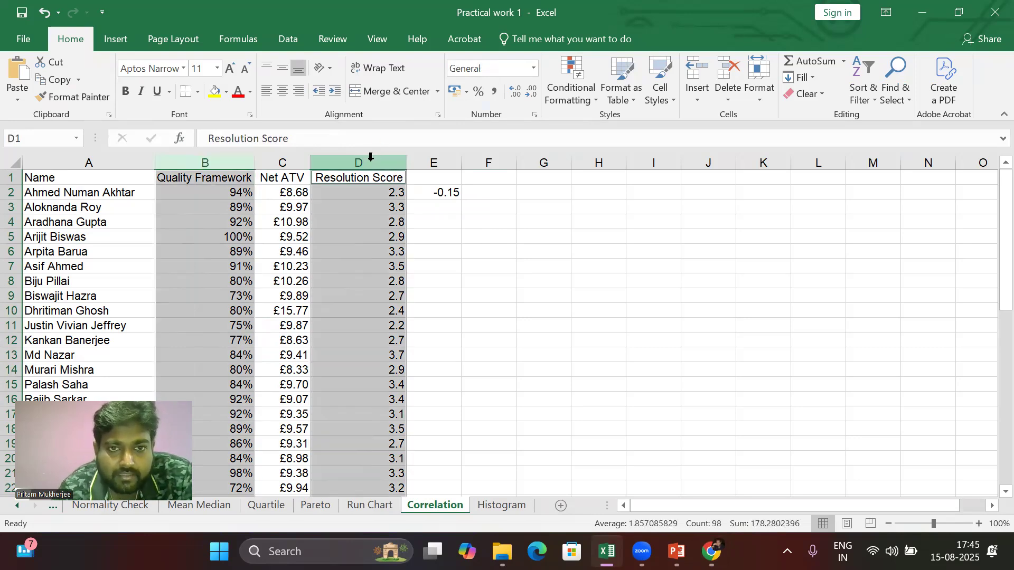
{"action": "left_click", "coordinate": [117, 39]}
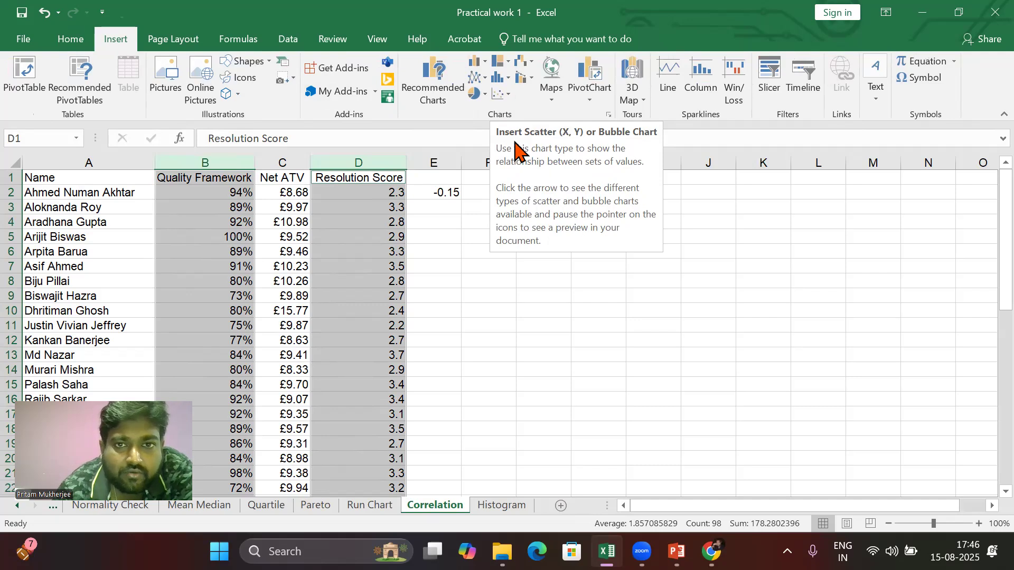
{"action": "left_click", "coordinate": [498, 95]}
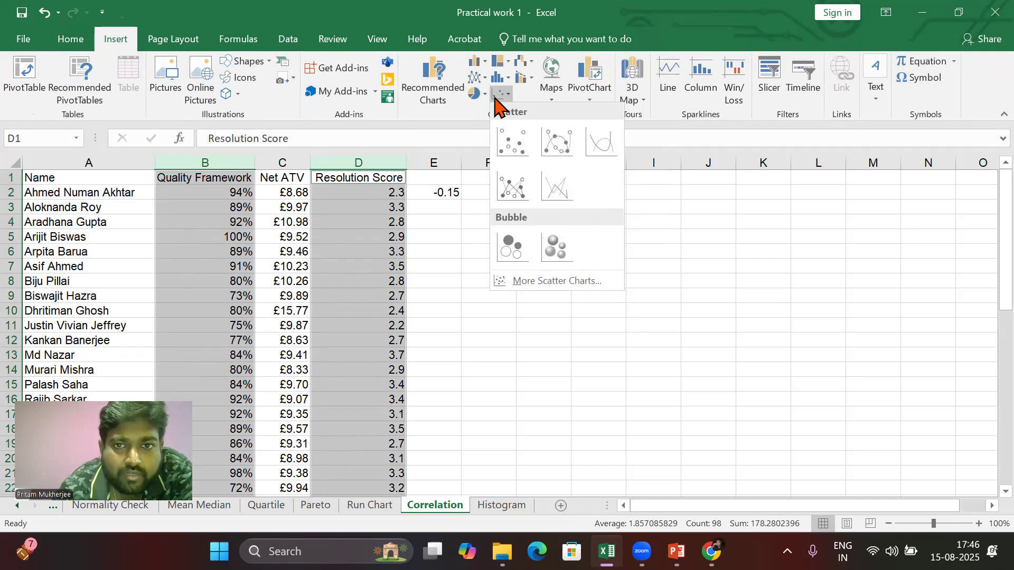
{"action": "left_click", "coordinate": [507, 136]}
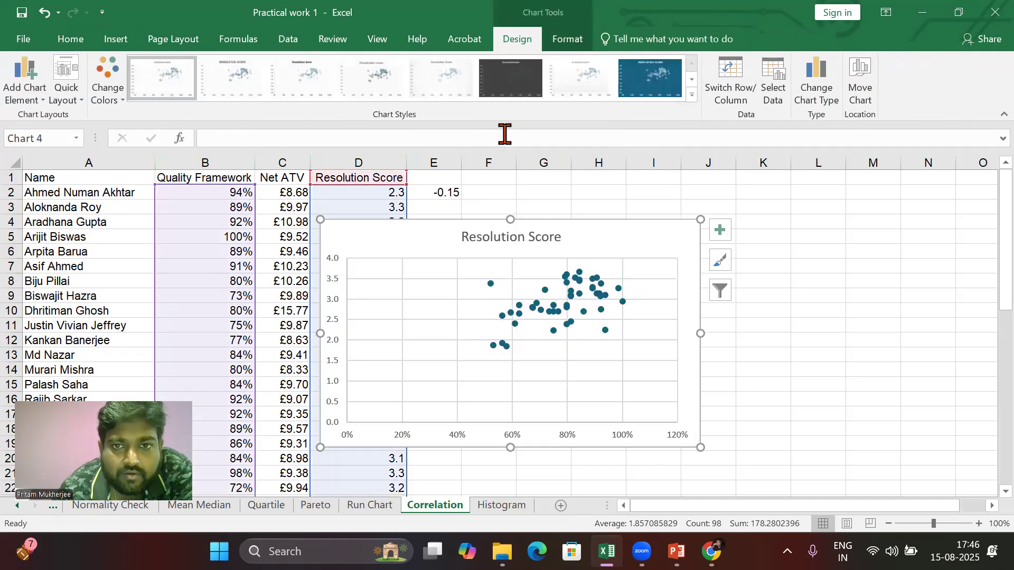
Step: Move the chart beside the data and set the horizontal axis bounds to minimum 0.4 and maximum 1.0
{"action": "left_click_drag", "start_coordinate": [411, 239], "coordinate": [560, 224]}
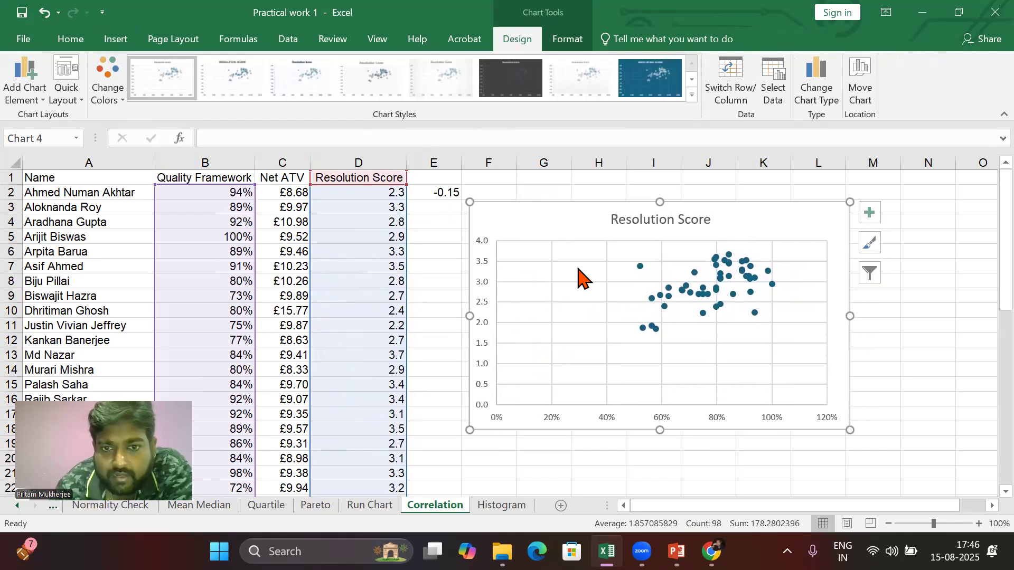
{"action": "left_click", "coordinate": [607, 421]}
{"action": "double_click", "coordinate": [607, 421]}
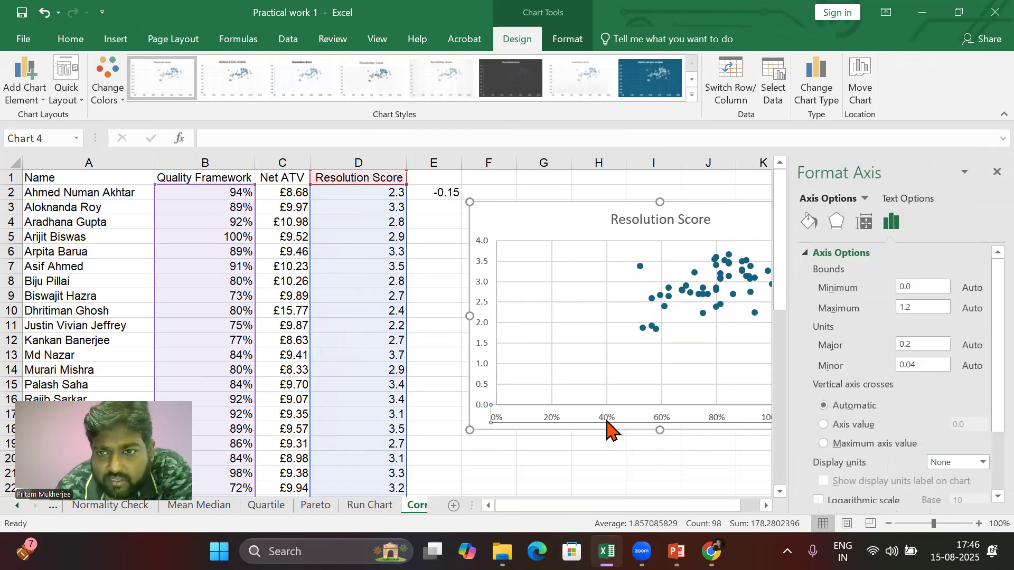
{"action": "left_click", "coordinate": [920, 306]}
{"action": "key", "text": "BackSpace"}
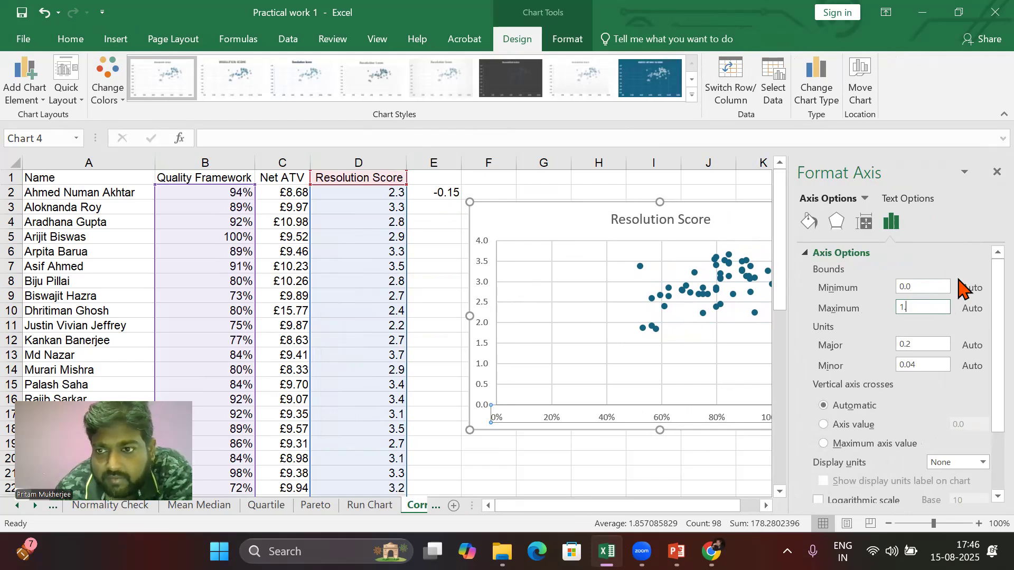
{"action": "type", "text": "0"}
{"action": "key", "text": "Return"}
{"action": "left_click", "coordinate": [939, 286]}
{"action": "key", "text": "BackSpace"}
{"action": "type", "text": "4"}
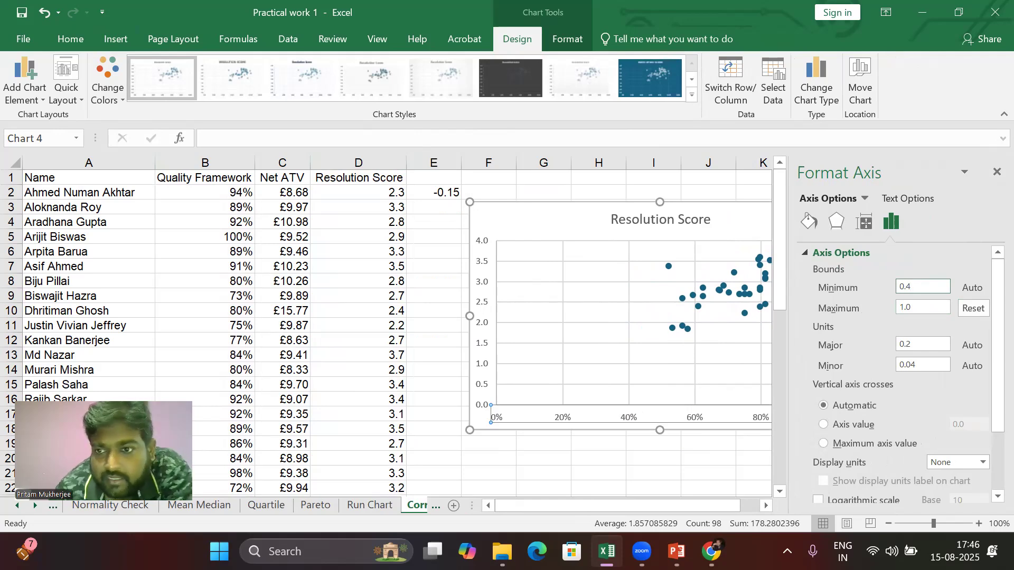
{"action": "left_click", "coordinate": [921, 310]}
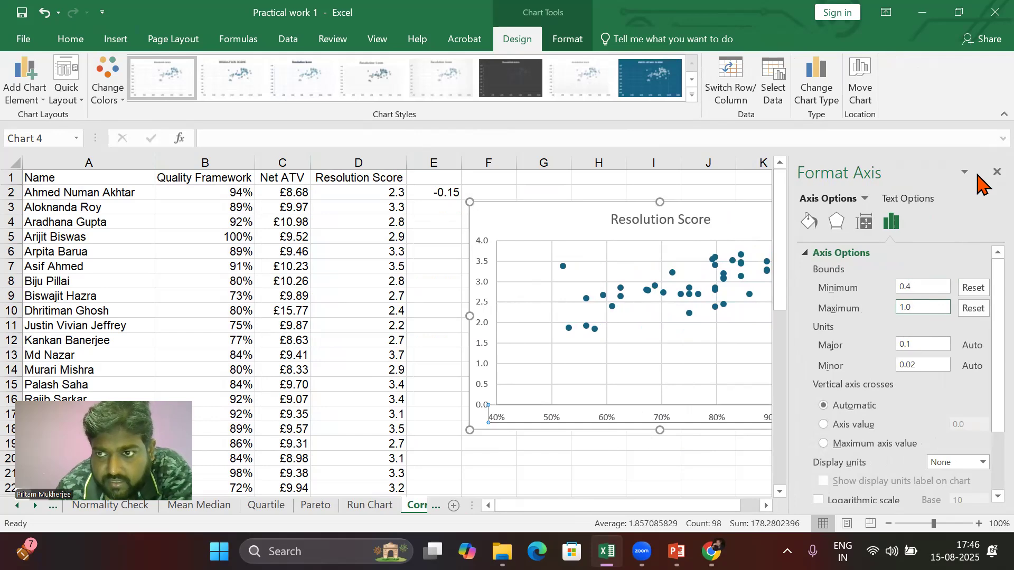
{"action": "left_click", "coordinate": [996, 173]}
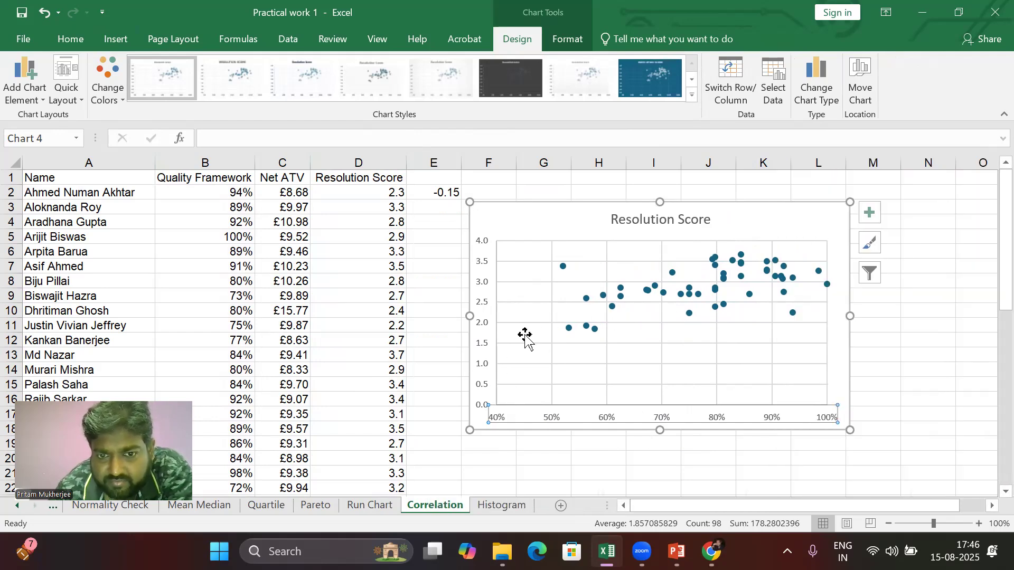
Step: Add a linear trendline to the scatter series and shift the chart slightly right
{"action": "left_click", "coordinate": [594, 330]}
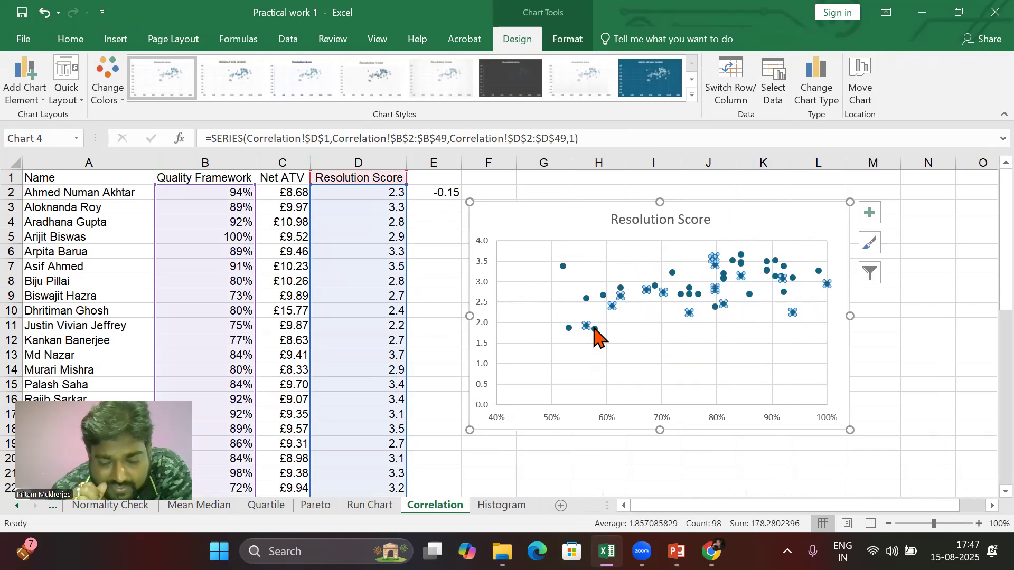
{"action": "right_click", "coordinate": [594, 329]}
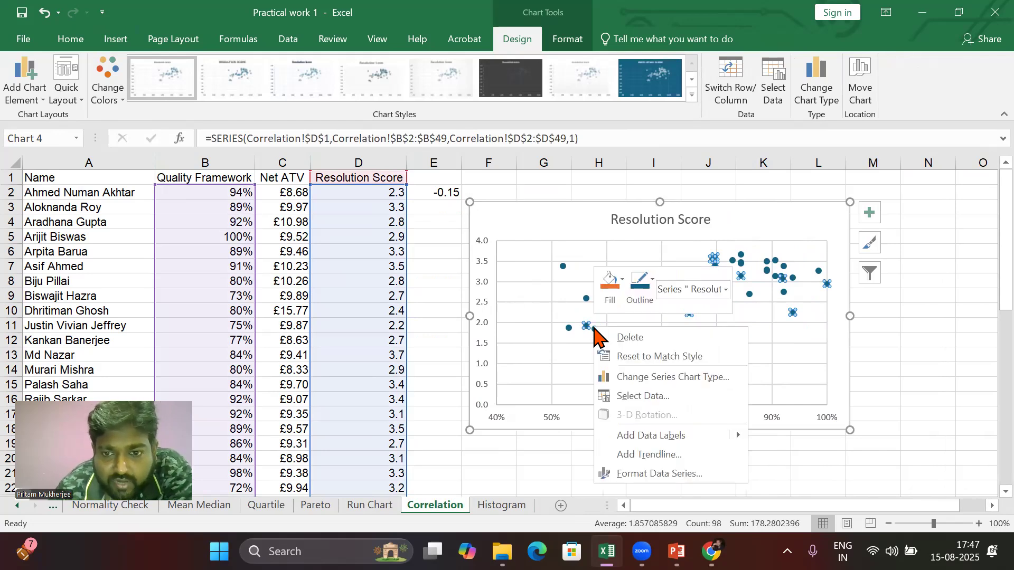
{"action": "left_click", "coordinate": [632, 455]}
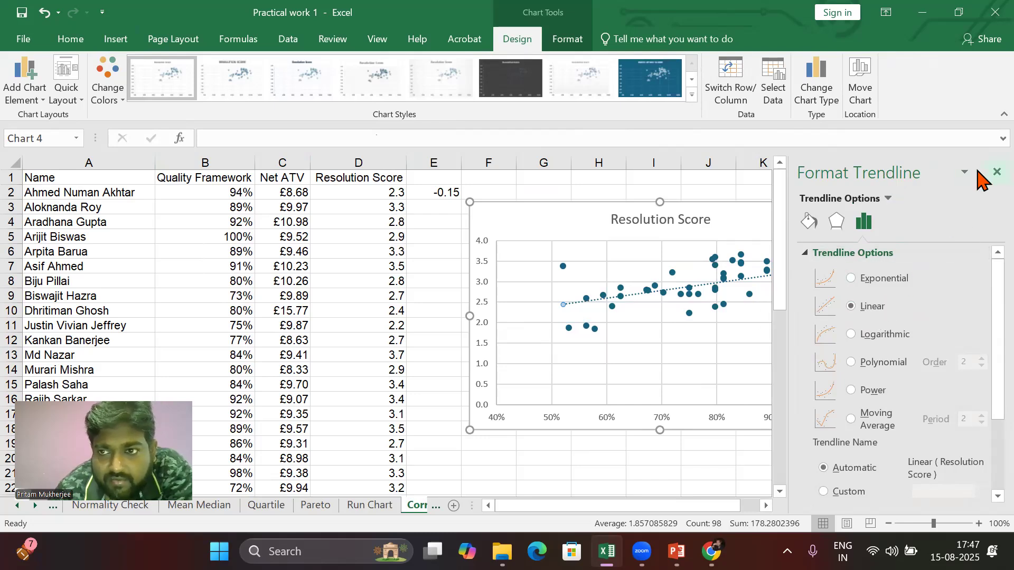
{"action": "left_click", "coordinate": [996, 172]}
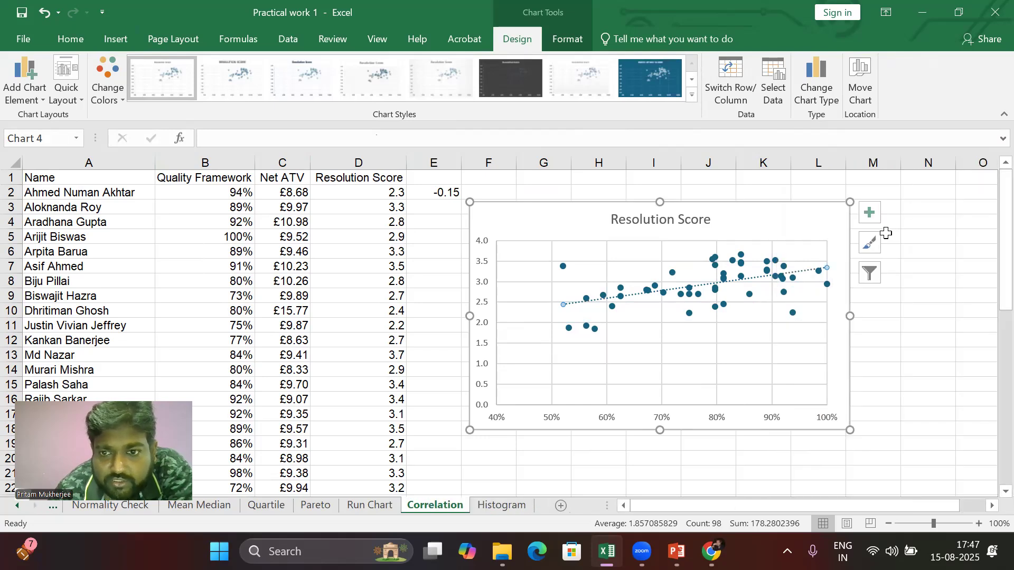
{"action": "left_click", "coordinate": [908, 281]}
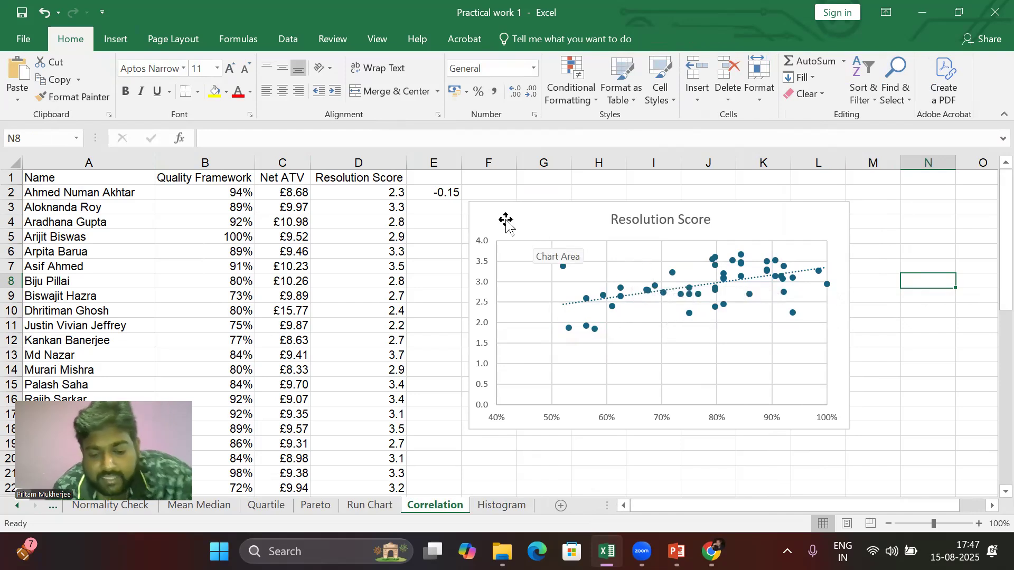
{"action": "left_click_drag", "start_coordinate": [506, 220], "coordinate": [549, 223]}
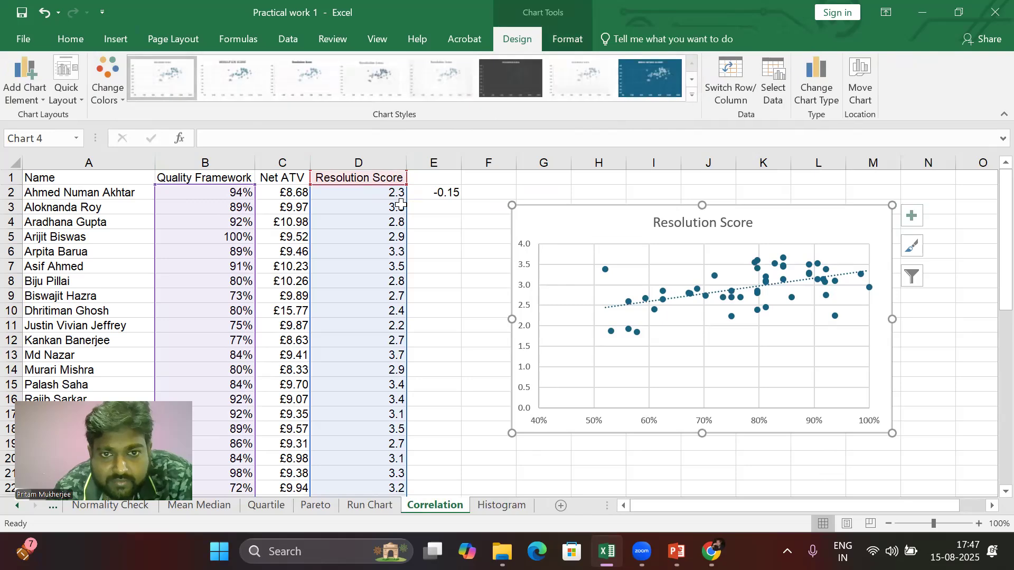
Step: Enter =CORREL(B2:B49,D2:D49) in cell E3 to correlate Quality Framework with Resolution Score
{"action": "left_click", "coordinate": [446, 207]}
{"action": "type", "text": "=corre"}
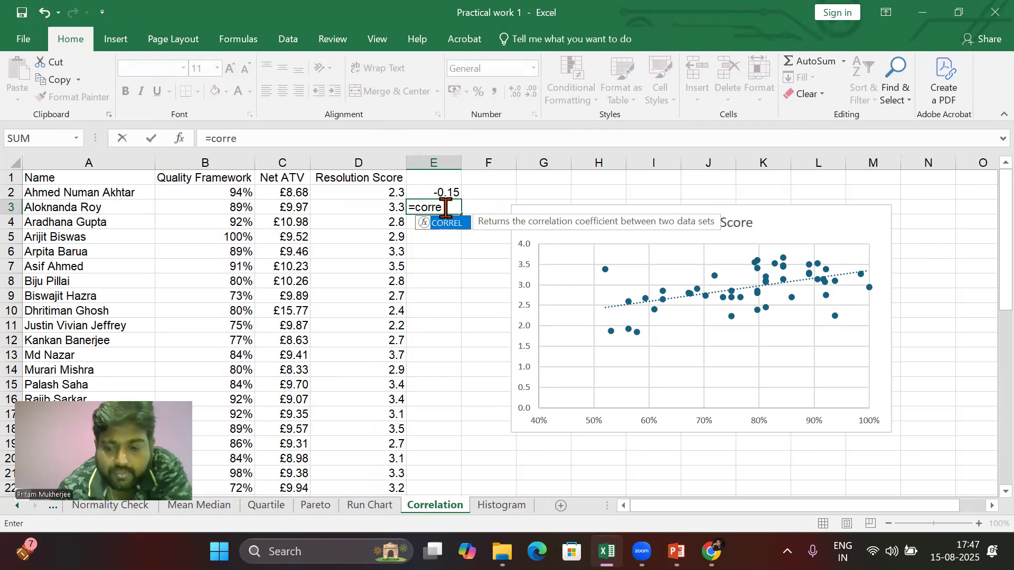
{"action": "type", "text": "l"}
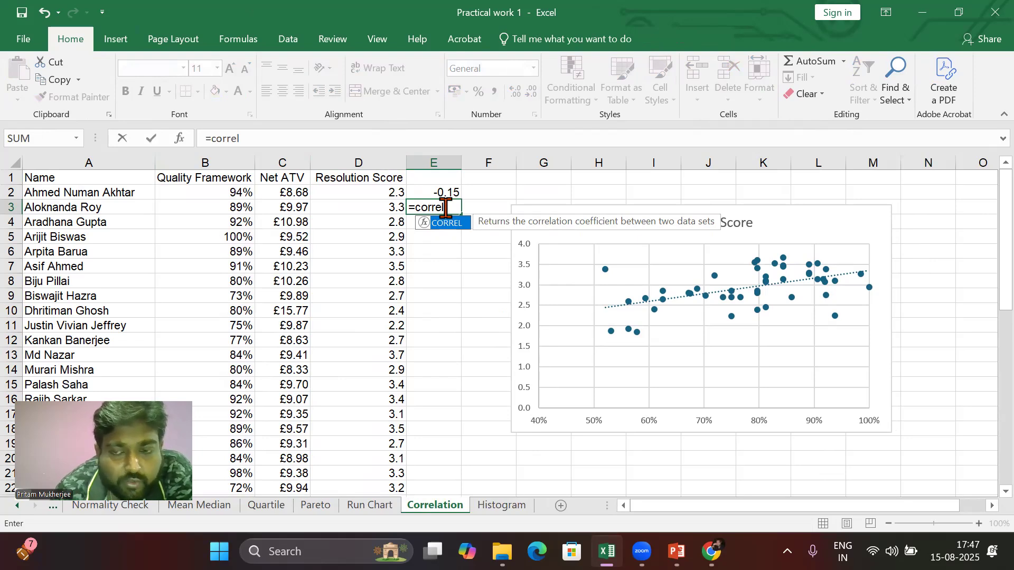
{"action": "type", "text": "("}
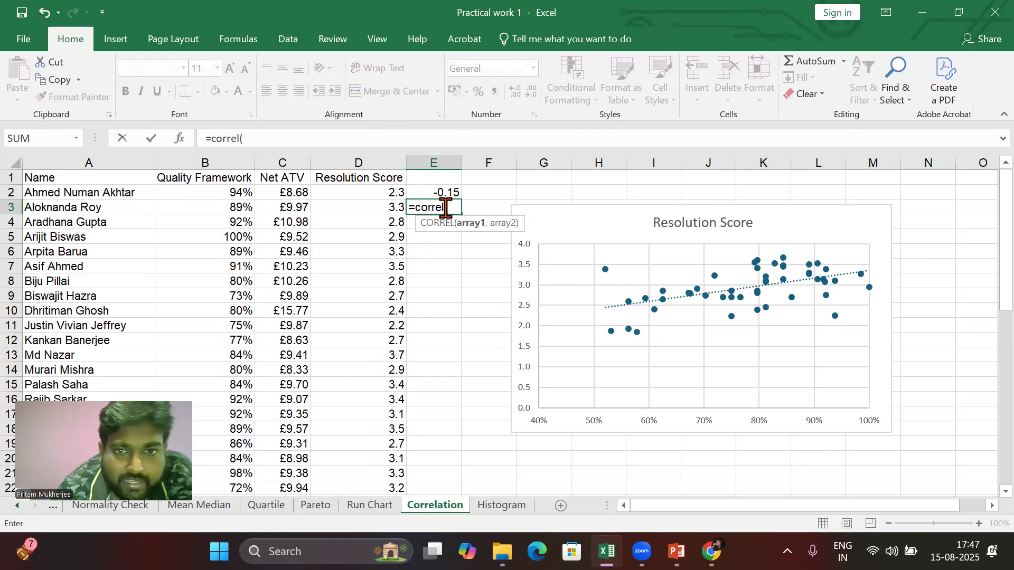
{"action": "left_click", "coordinate": [210, 190]}
{"action": "key", "text": "ctrl+shift+Down"}
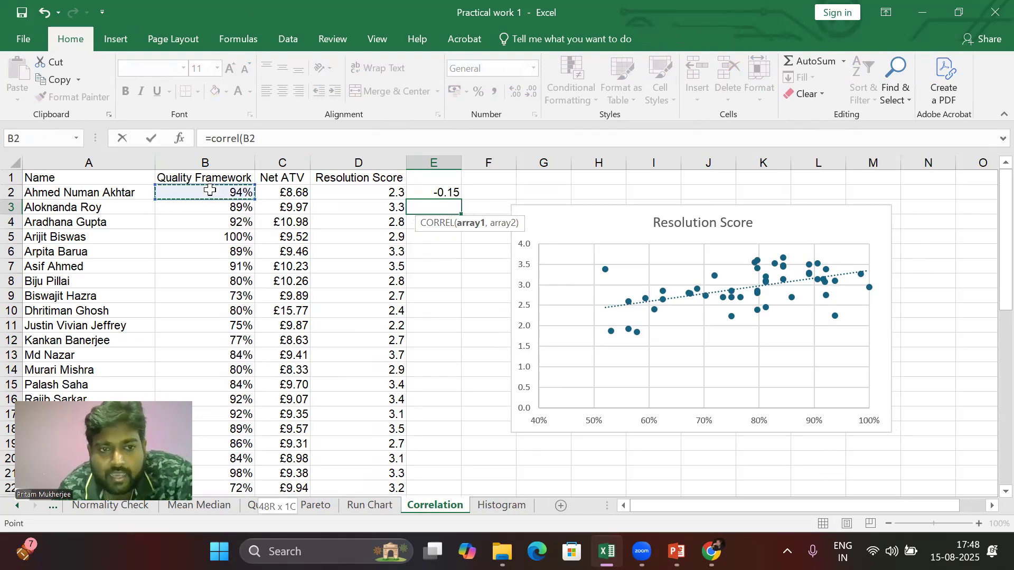
{"action": "type", "text": ","}
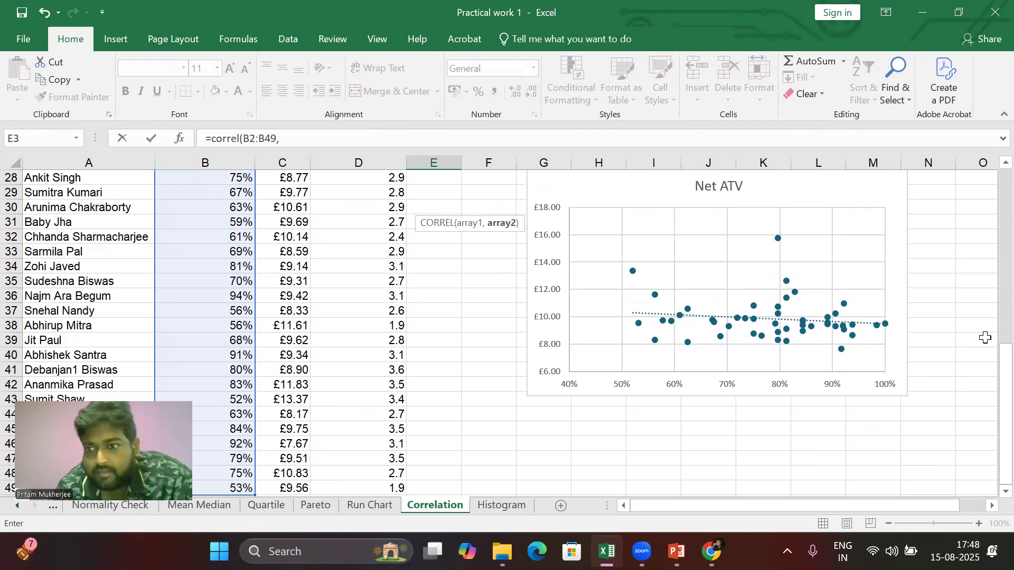
{"action": "scroll", "coordinate": [977, 376], "scroll_direction": "up", "scroll_amount": 9}
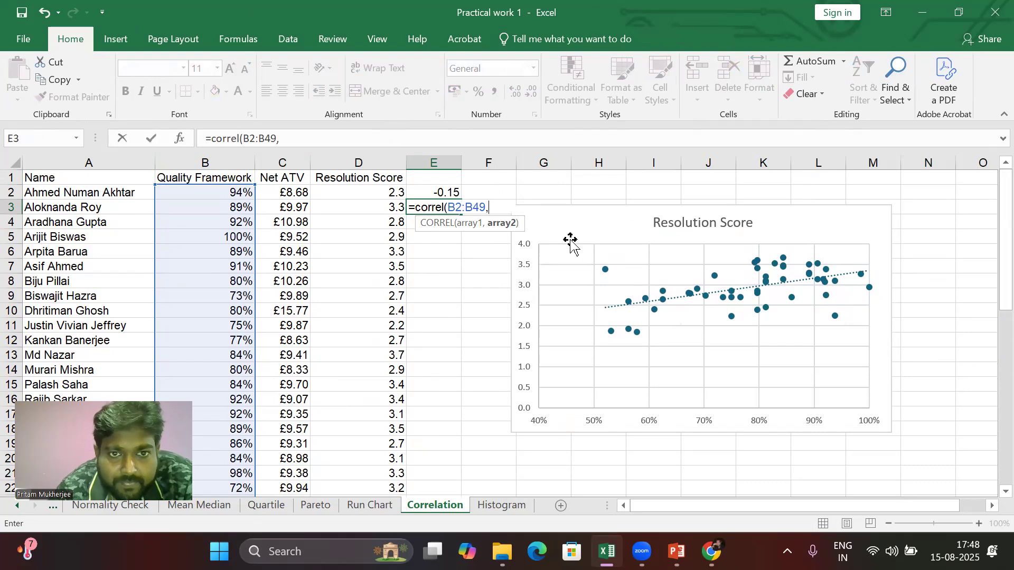
{"action": "left_click", "coordinate": [343, 191]}
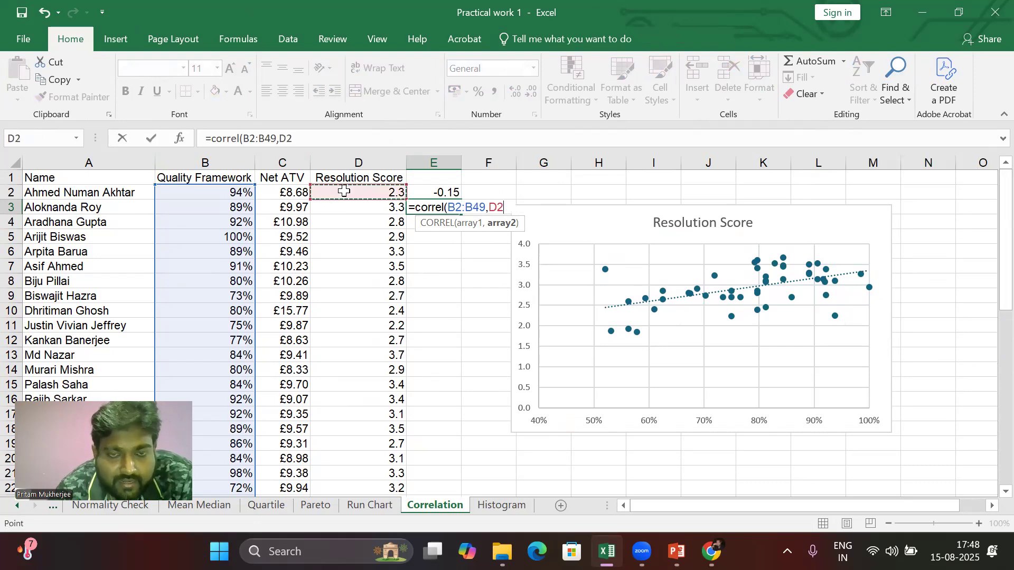
{"action": "key", "text": "ctrl+shift+Down"}
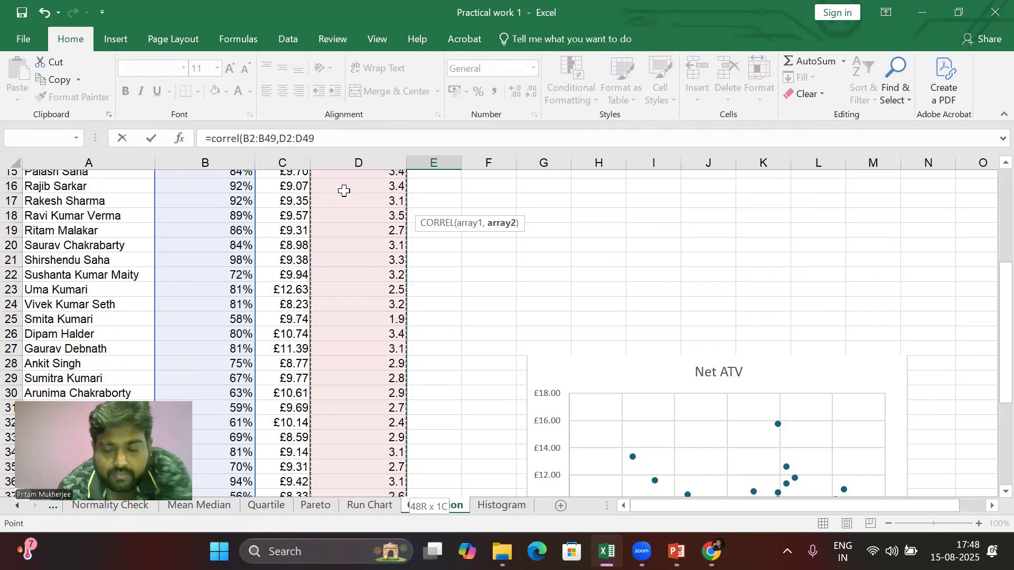
{"action": "type", "text": ")"}
{"action": "key", "text": "Return"}
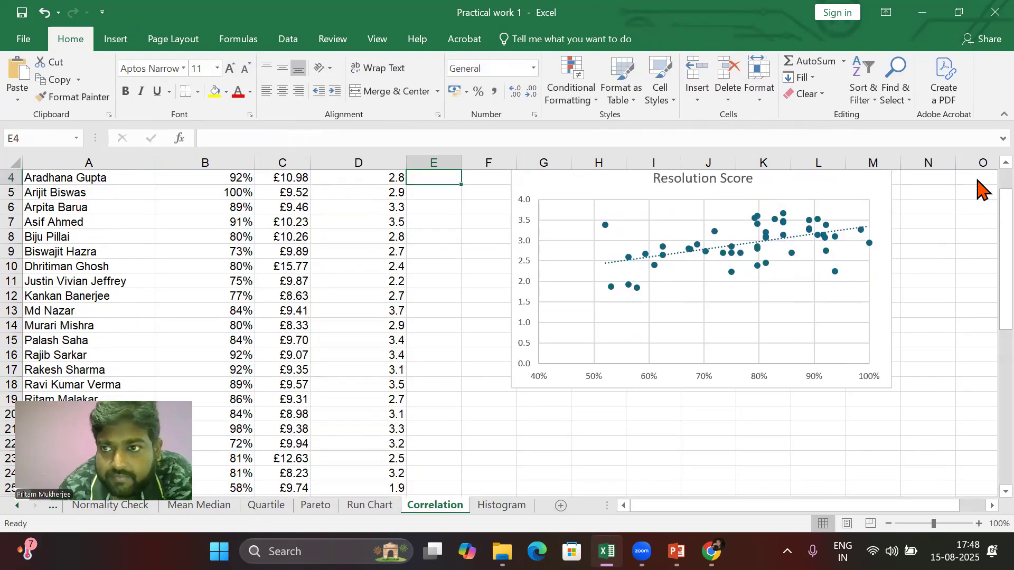
{"action": "scroll", "coordinate": [980, 165], "scroll_direction": "up", "scroll_amount": 1}
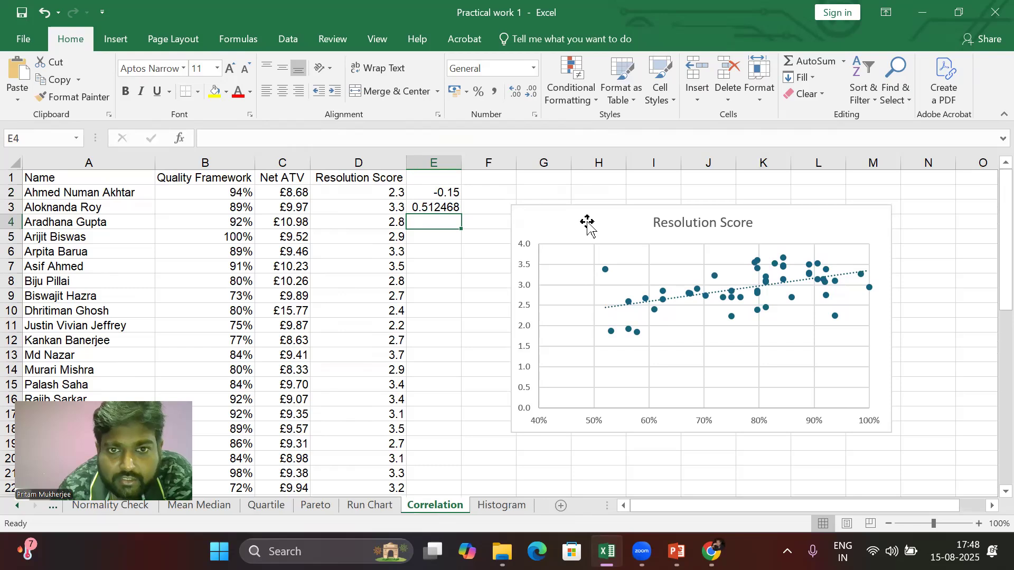
{"action": "left_click", "coordinate": [436, 209]}
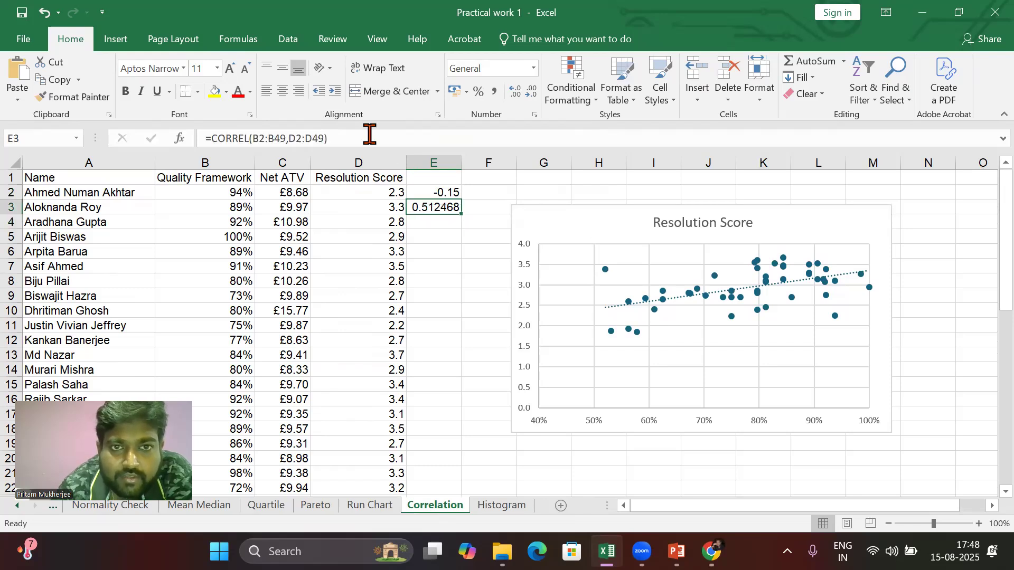
Step: Reduce the correlation result in E3 to two decimal places
{"action": "left_click", "coordinate": [533, 93]}
{"action": "left_click", "coordinate": [533, 93]}
{"action": "left_click", "coordinate": [531, 93]}
{"action": "left_click", "coordinate": [531, 92]}
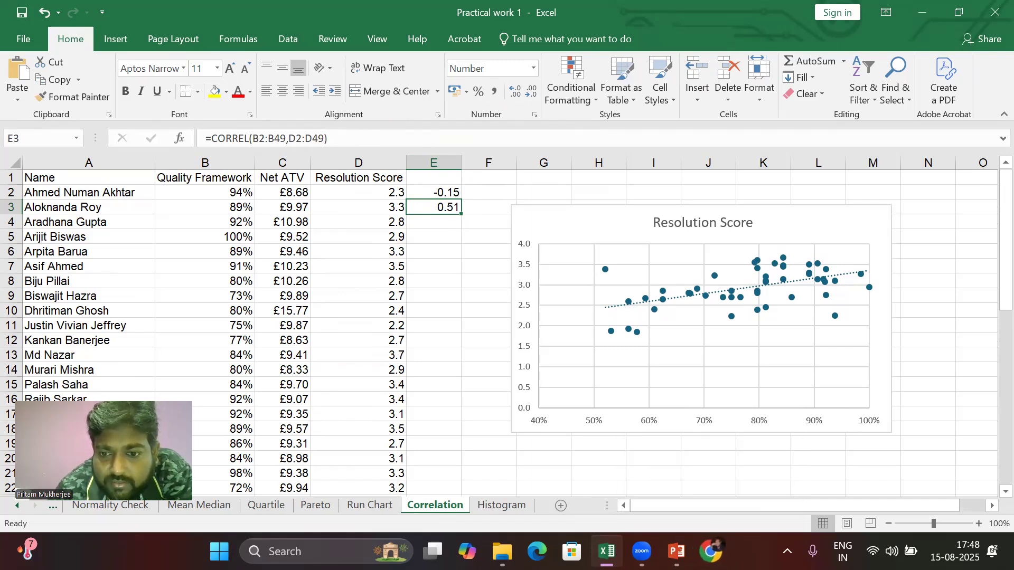
Step: Review the correlation coefficient interpretation scale in the browser search results, then return to the workbook
{"action": "left_click", "coordinate": [712, 551]}
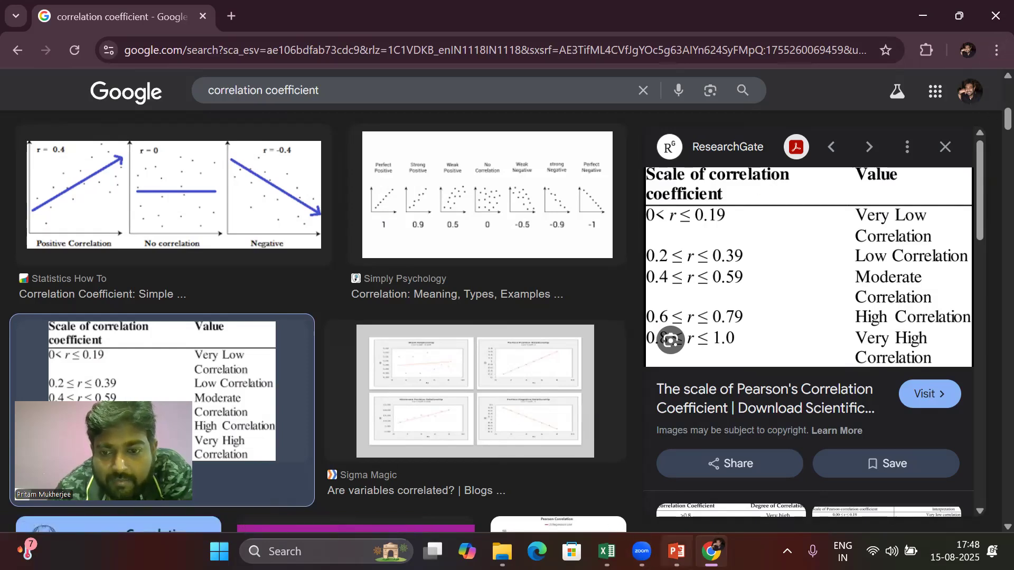
{"action": "mouse_move", "coordinate": [677, 551]}
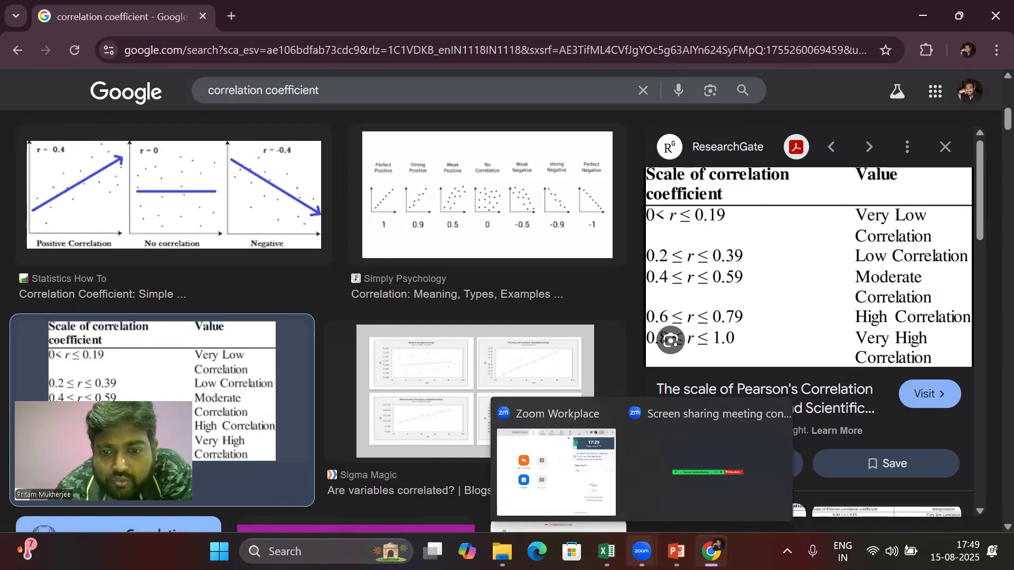
{"action": "mouse_move", "coordinate": [607, 549]}
{"action": "left_click", "coordinate": [630, 485]}
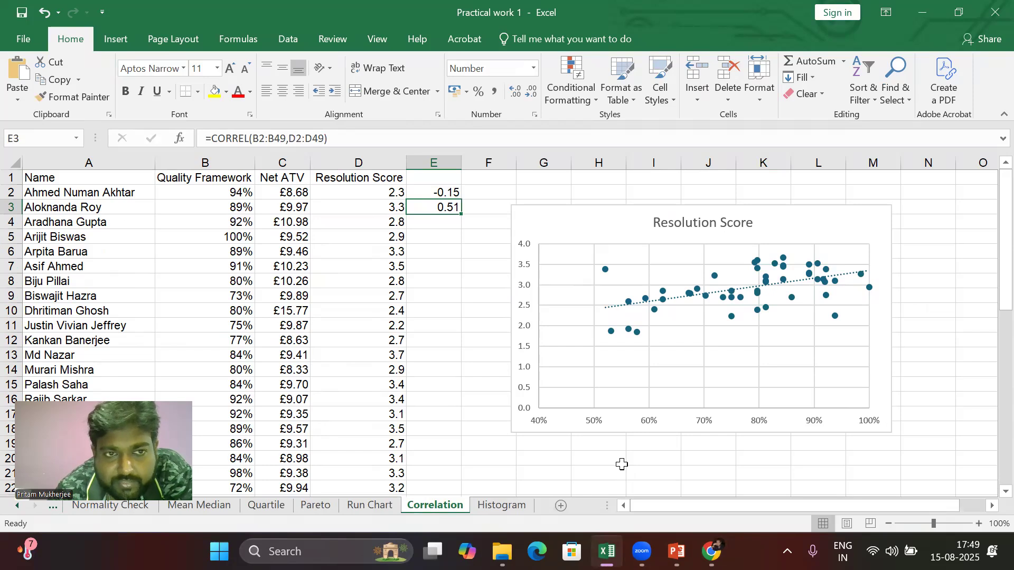
{"action": "left_click", "coordinate": [203, 164]}
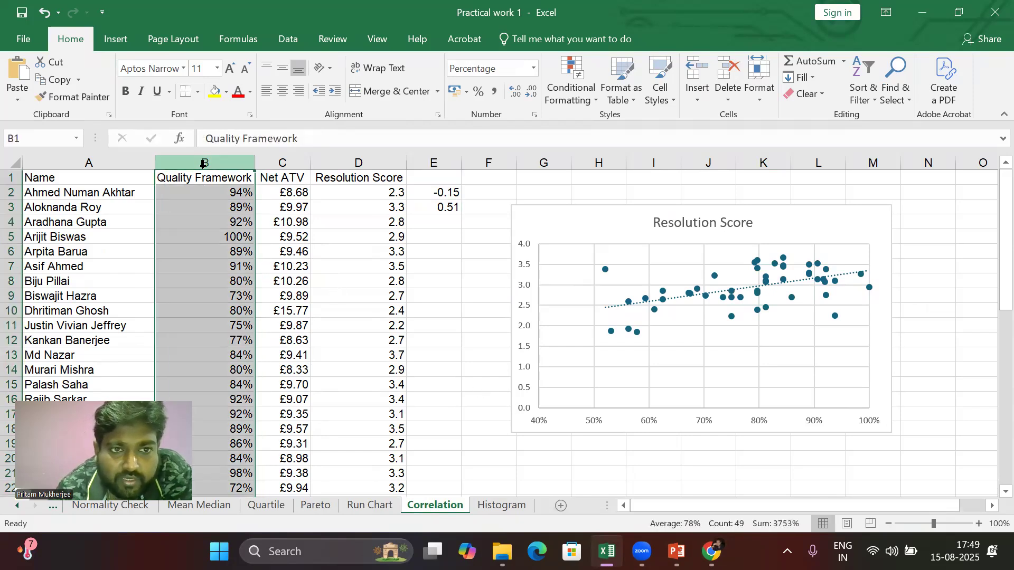
{"action": "left_click", "coordinate": [357, 164]}
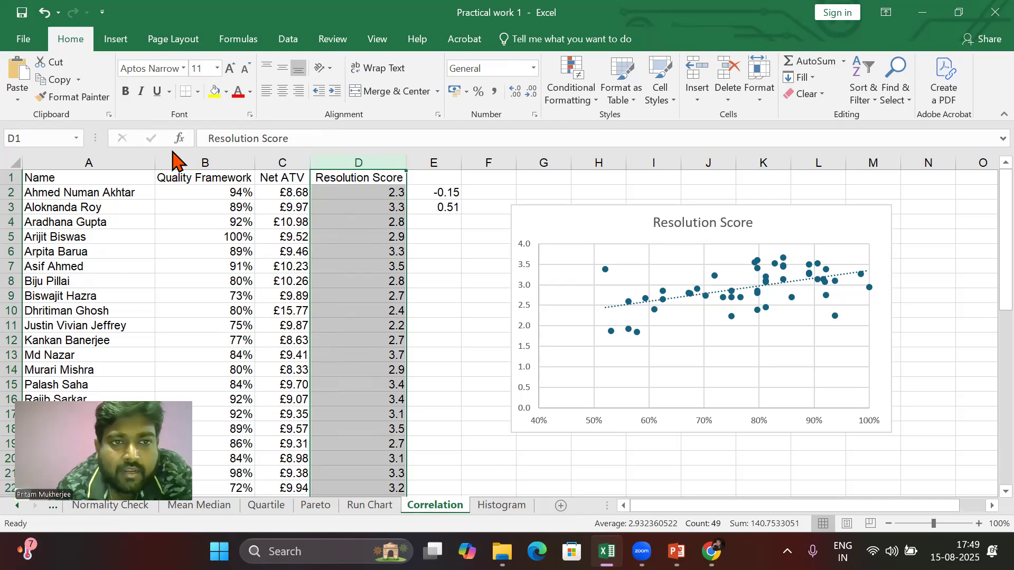
{"action": "left_click", "coordinate": [193, 159]}
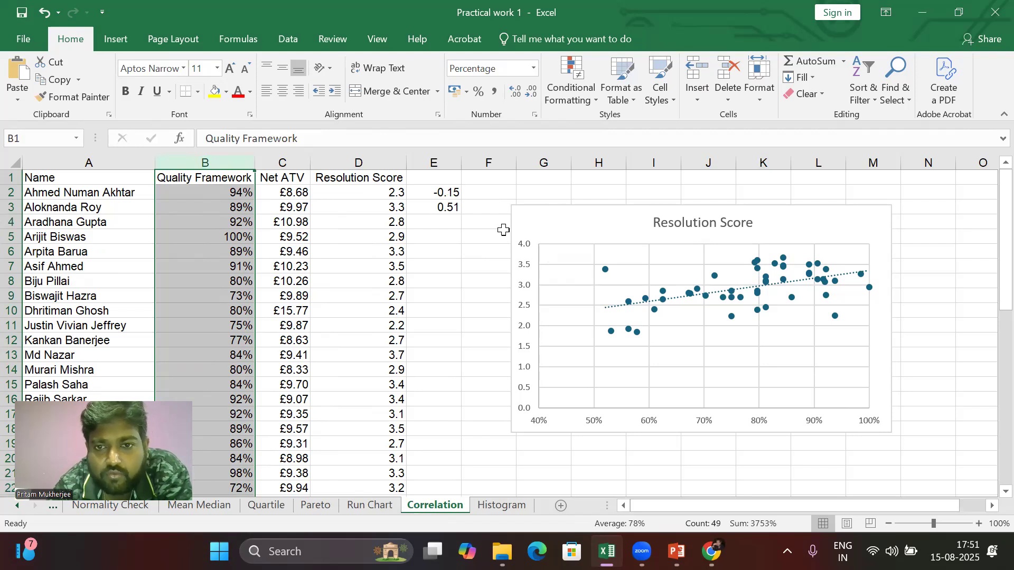
Step: Rename the chart title to "Quality with Resolu" and close the formatting pane
{"action": "double_click", "coordinate": [676, 225]}
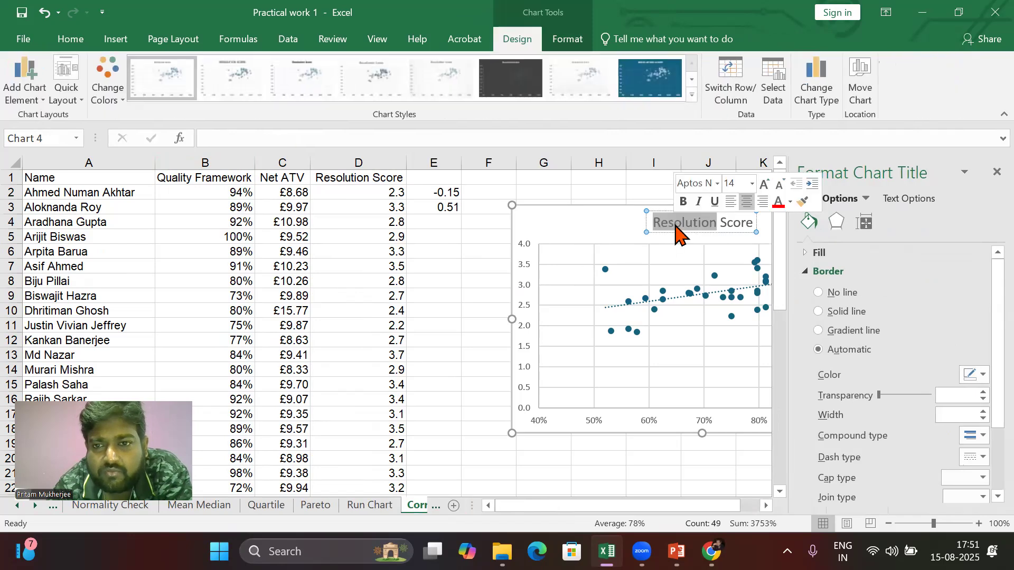
{"action": "left_click", "coordinate": [676, 224]}
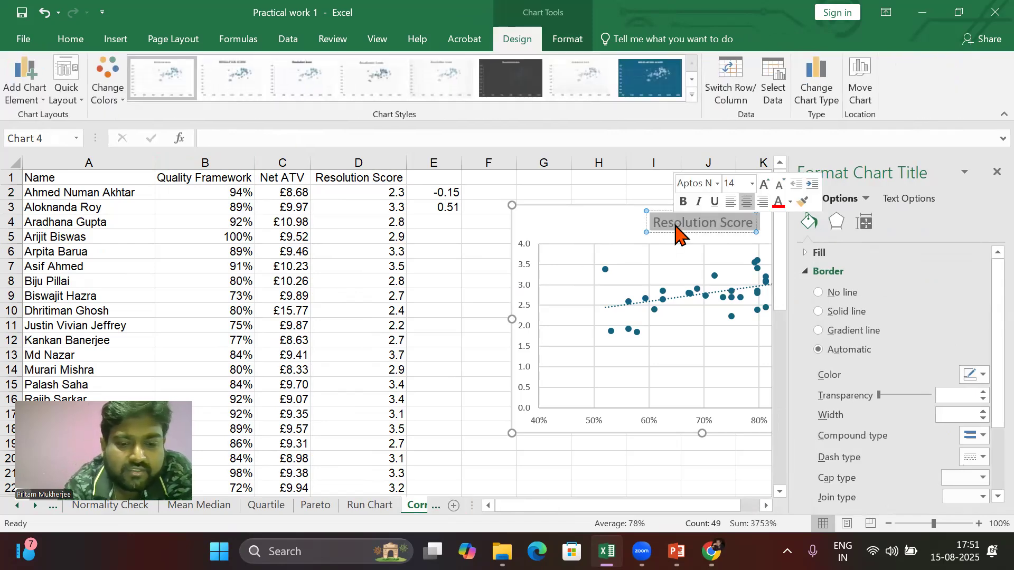
{"action": "type", "text": "Qu"}
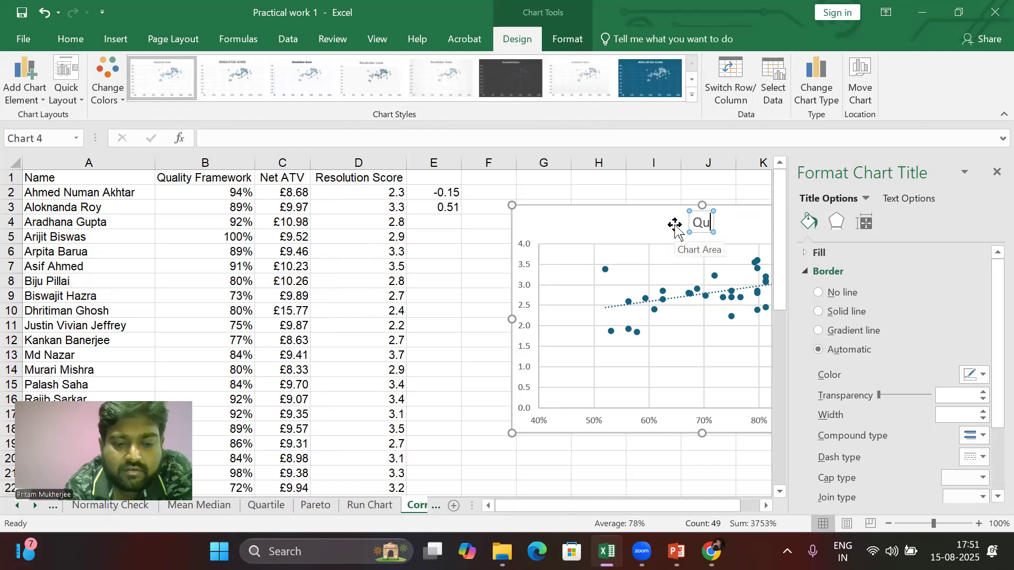
{"action": "type", "text": "ality"}
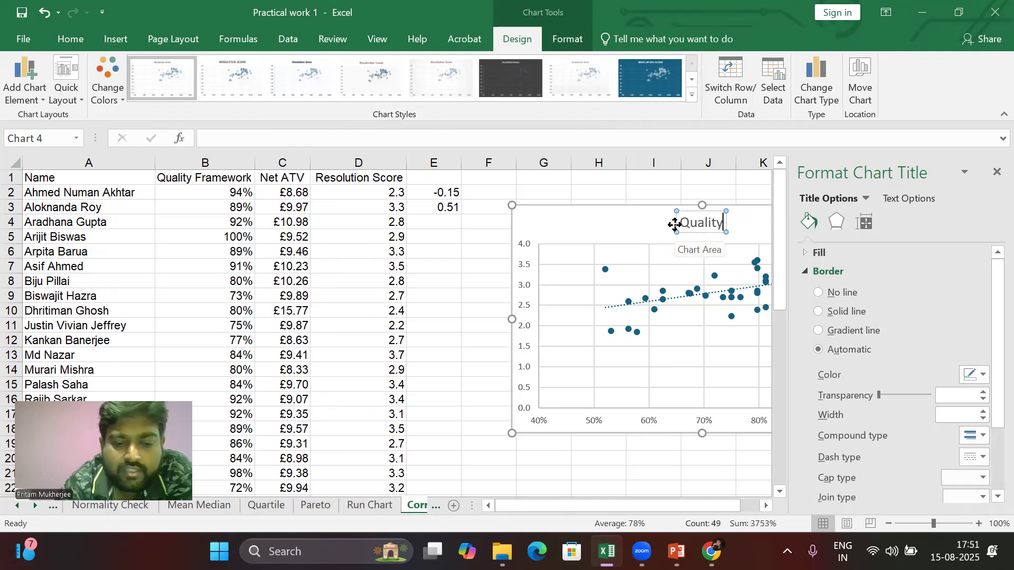
{"action": "type", "text": " with"}
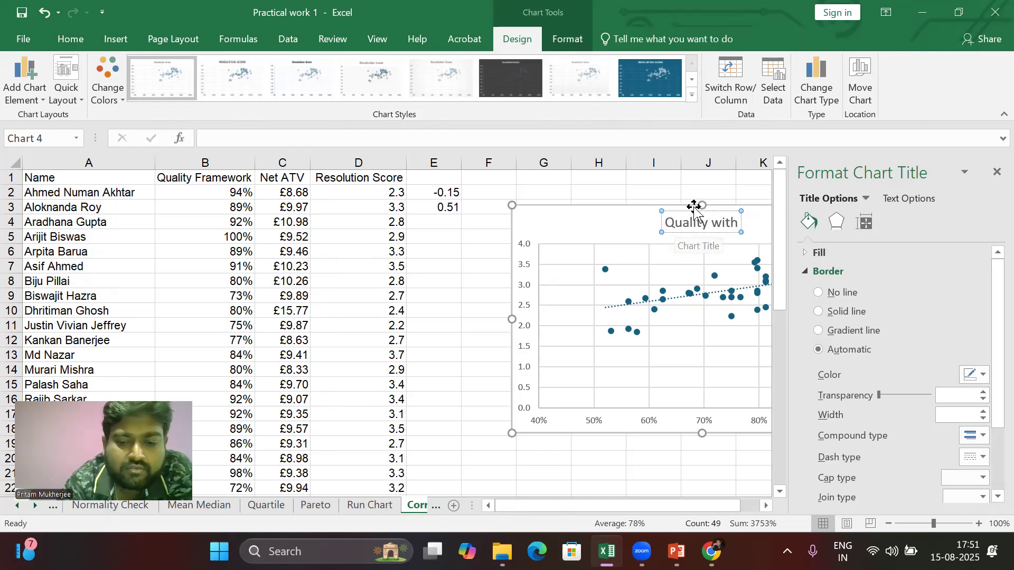
{"action": "type", "text": " Res"}
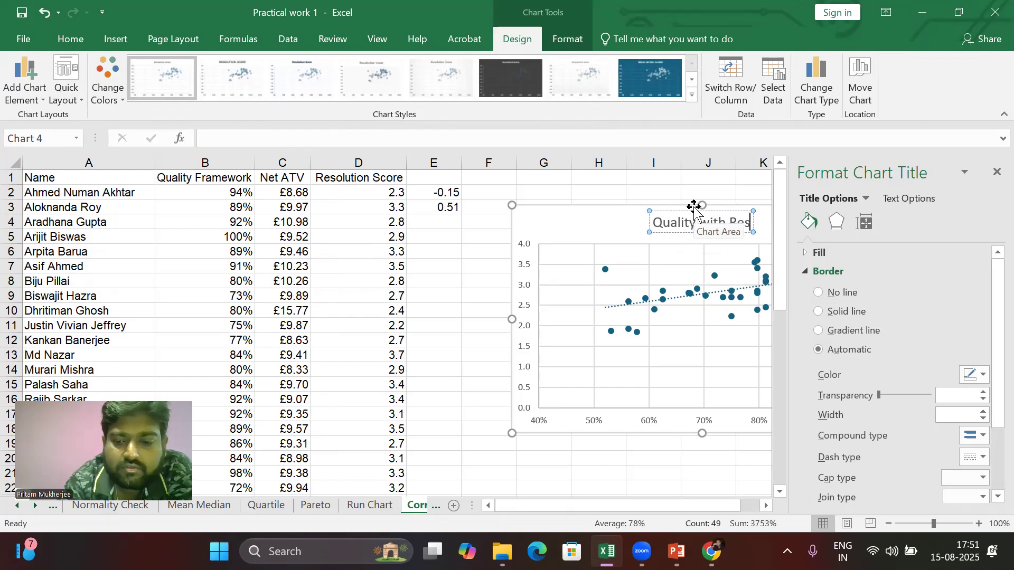
{"action": "type", "text": "olu"}
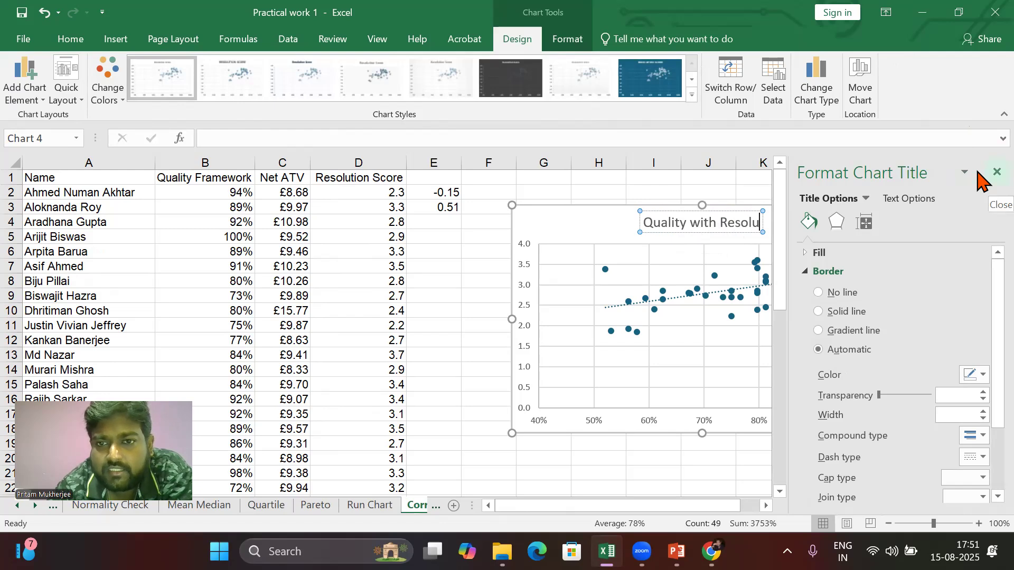
{"action": "left_click", "coordinate": [996, 172]}
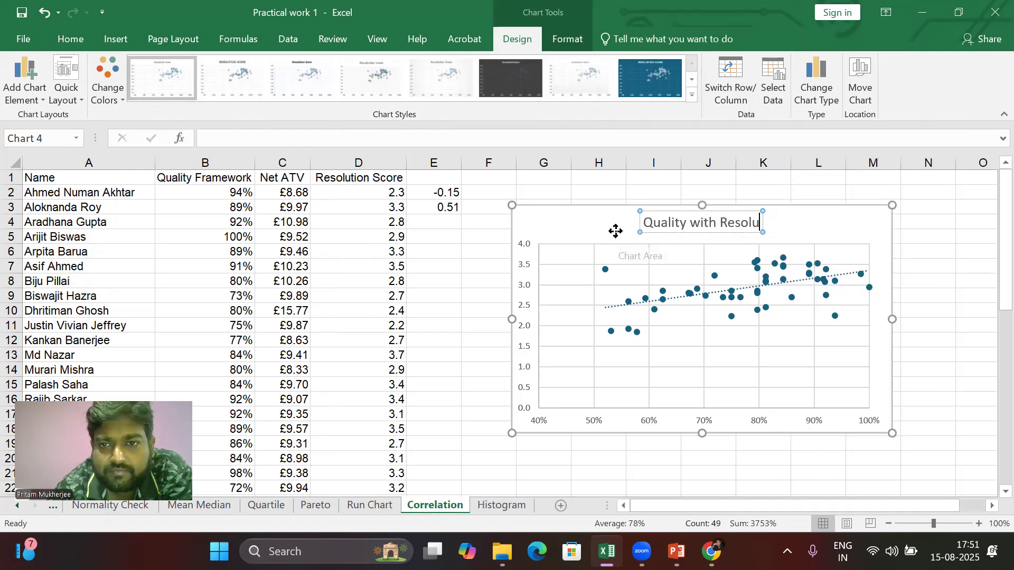
Step: Delete the horizontal and vertical gridlines from the scatter chart
{"action": "left_click", "coordinate": [614, 231]}
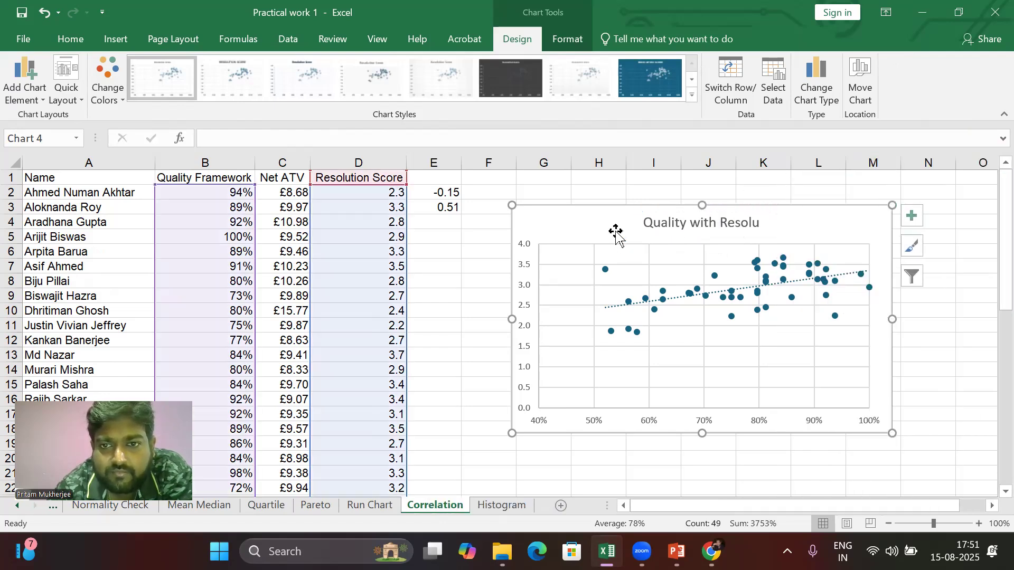
{"action": "left_click", "coordinate": [573, 265]}
{"action": "key", "text": "Delete"}
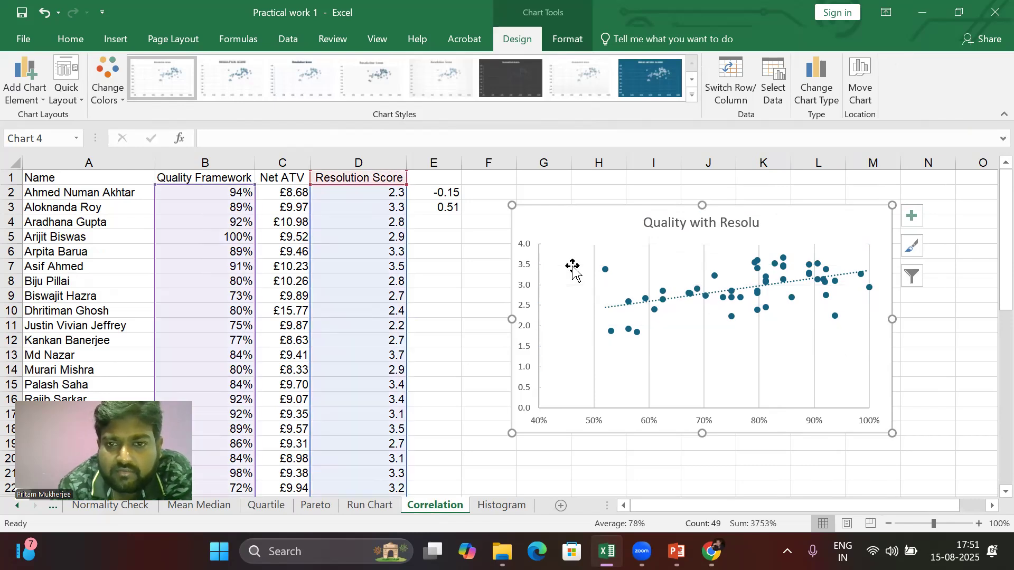
{"action": "left_click", "coordinate": [593, 282]}
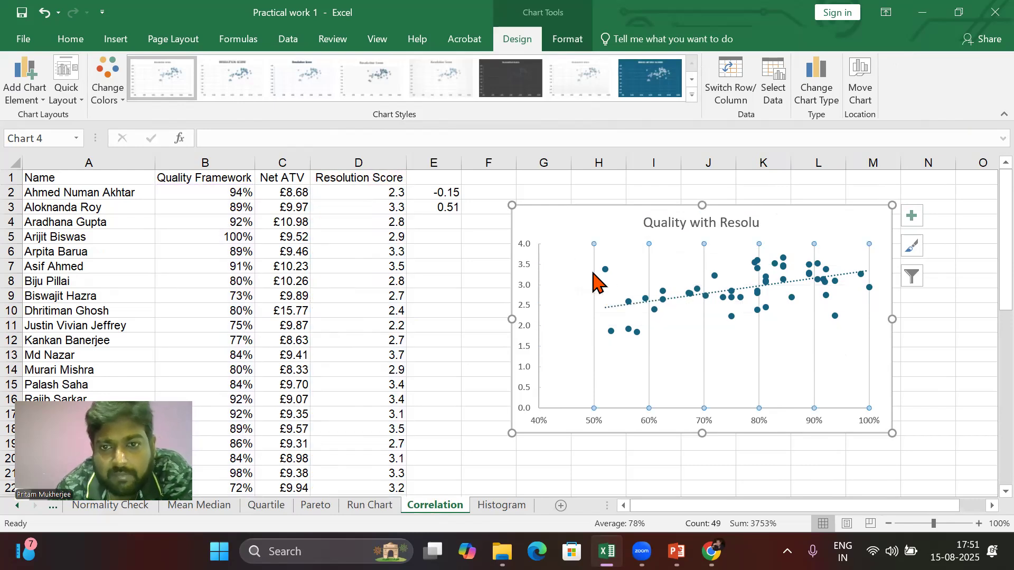
{"action": "key", "text": "Delete"}
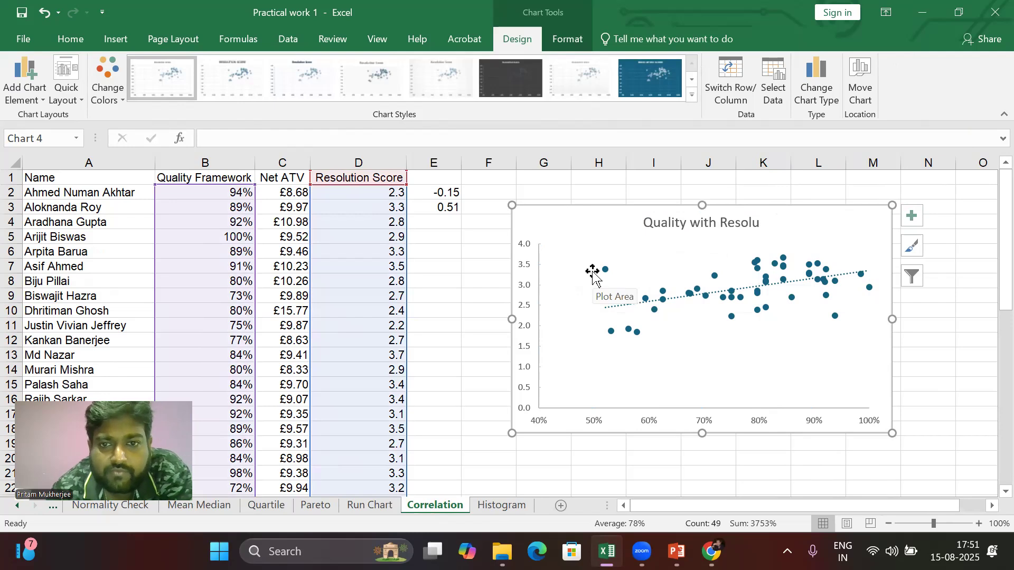
Step: Draw a text box inside the chart below the data points
{"action": "left_click", "coordinate": [123, 41]}
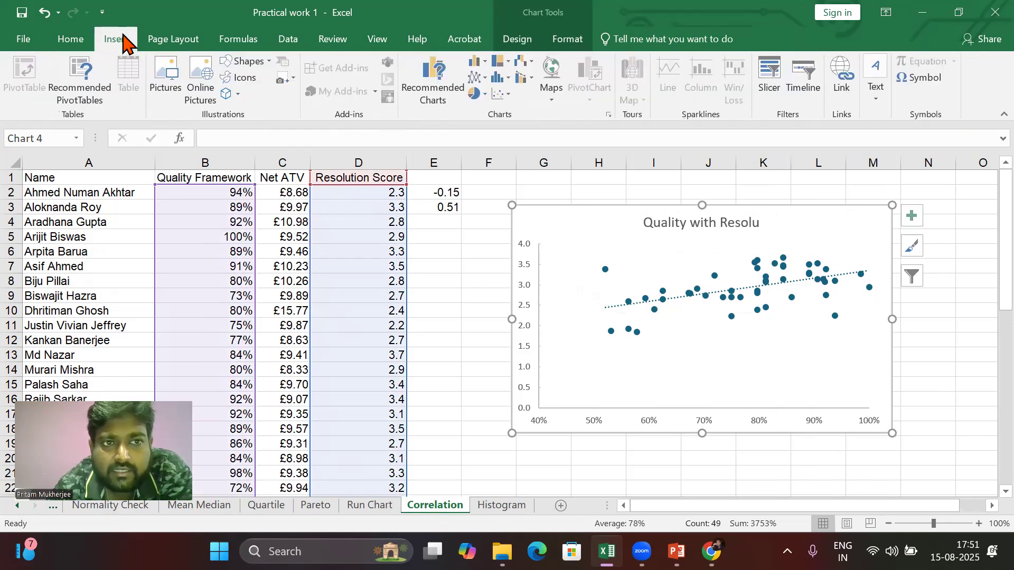
{"action": "left_click", "coordinate": [268, 62]}
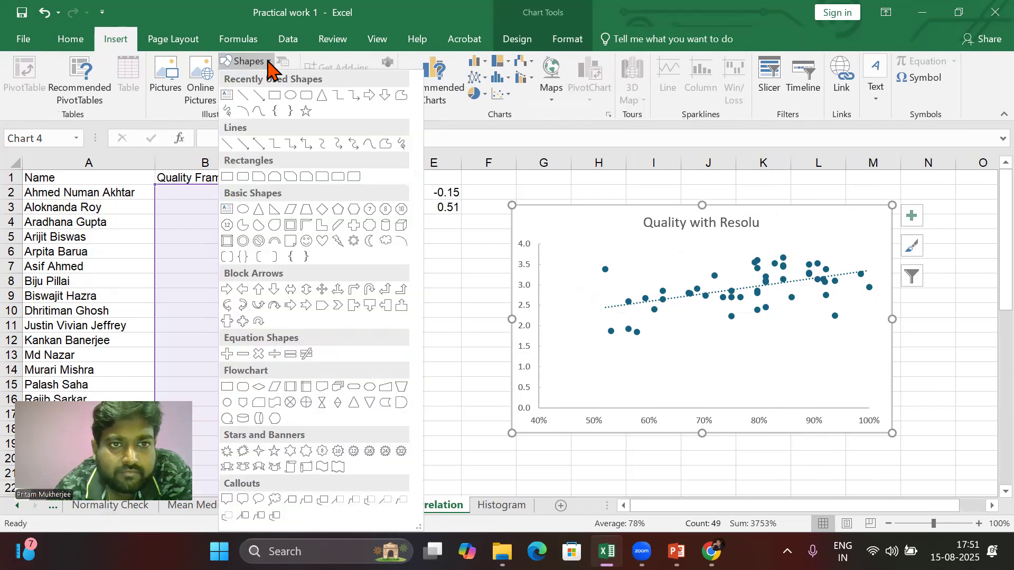
{"action": "left_click", "coordinate": [227, 95]}
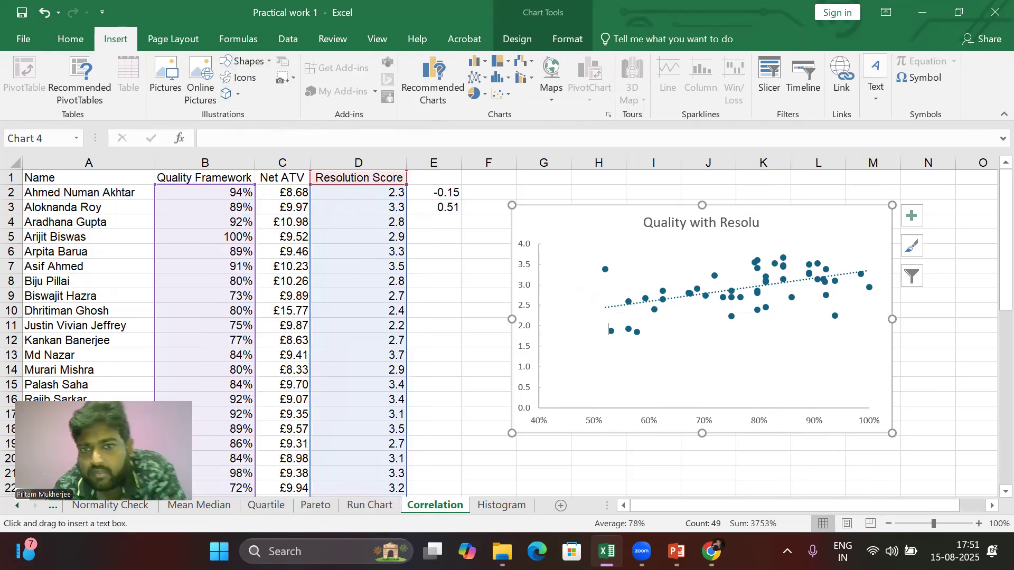
{"action": "mouse_move", "coordinate": [573, 358]}
{"action": "left_mouse_down"}
{"action": "mouse_move", "coordinate": [656, 383]}
{"action": "mouse_move", "coordinate": [707, 381]}
{"action": "left_mouse_up"}
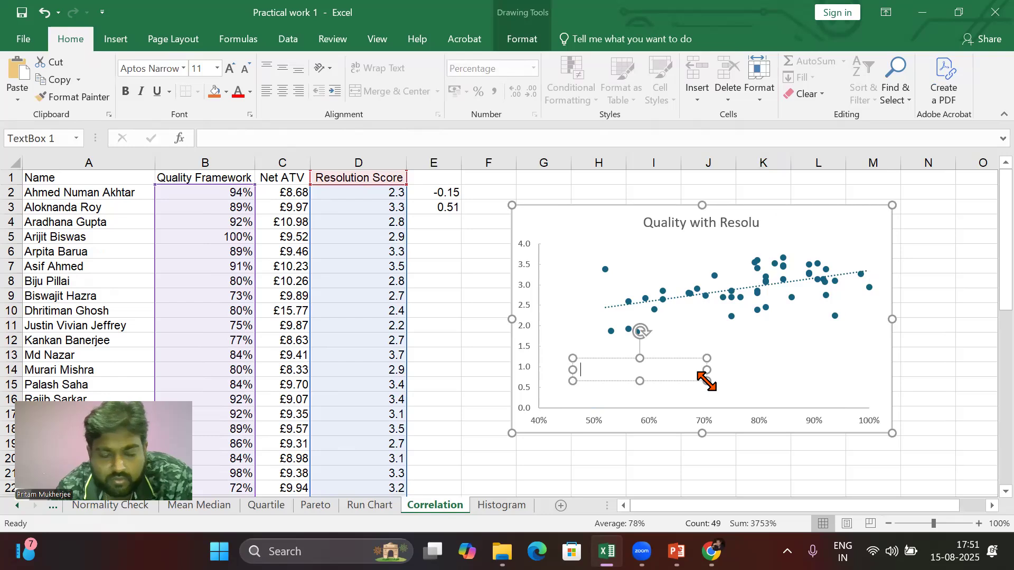
Step: Enter "Coeff. of Correlation = 0.51" in the text box and widen it to fit one line
{"action": "type", "text": "Coe"}
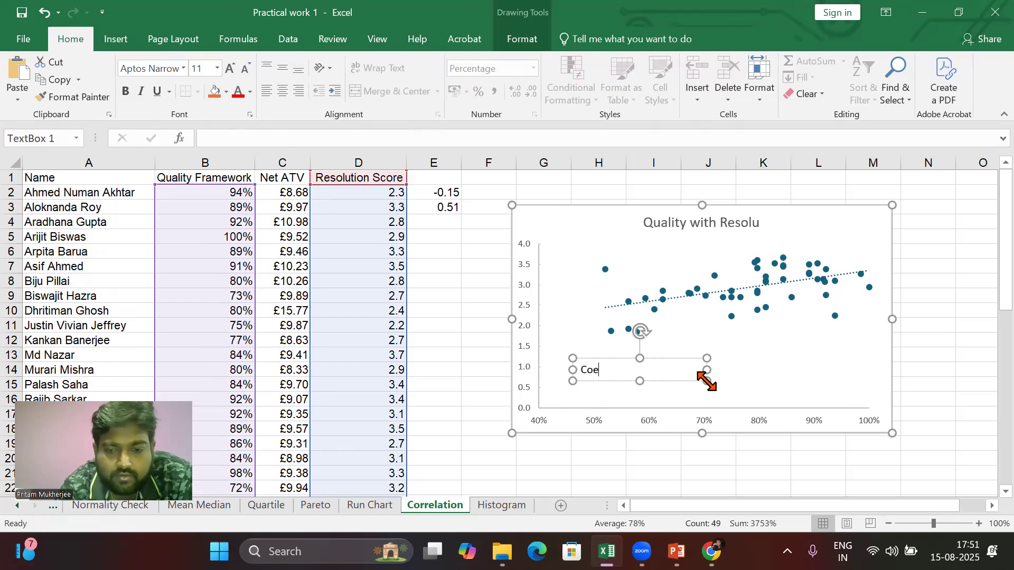
{"action": "type", "text": "ff. od"}
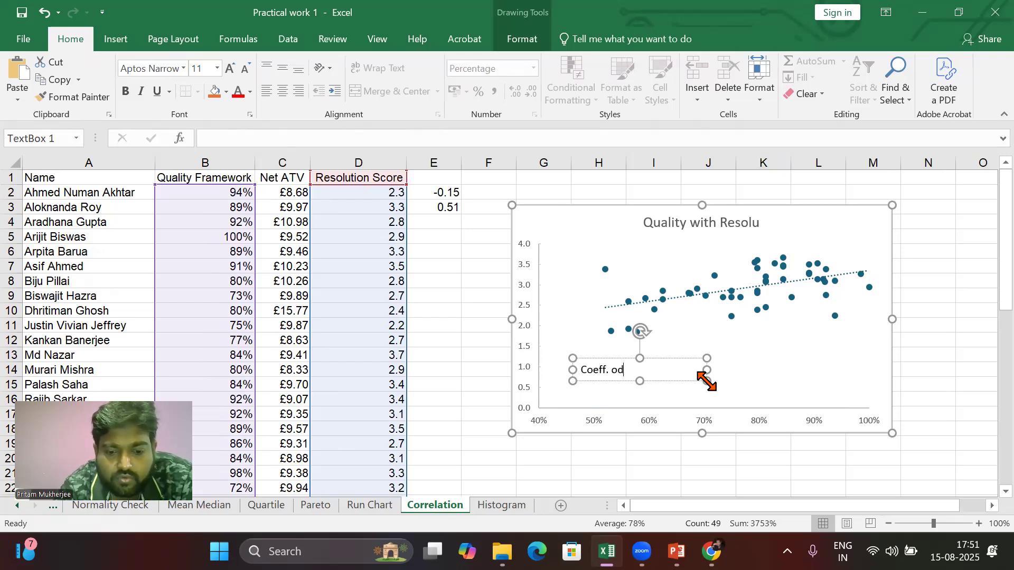
{"action": "key", "text": "BackSpace"}
{"action": "type", "text": "f"}
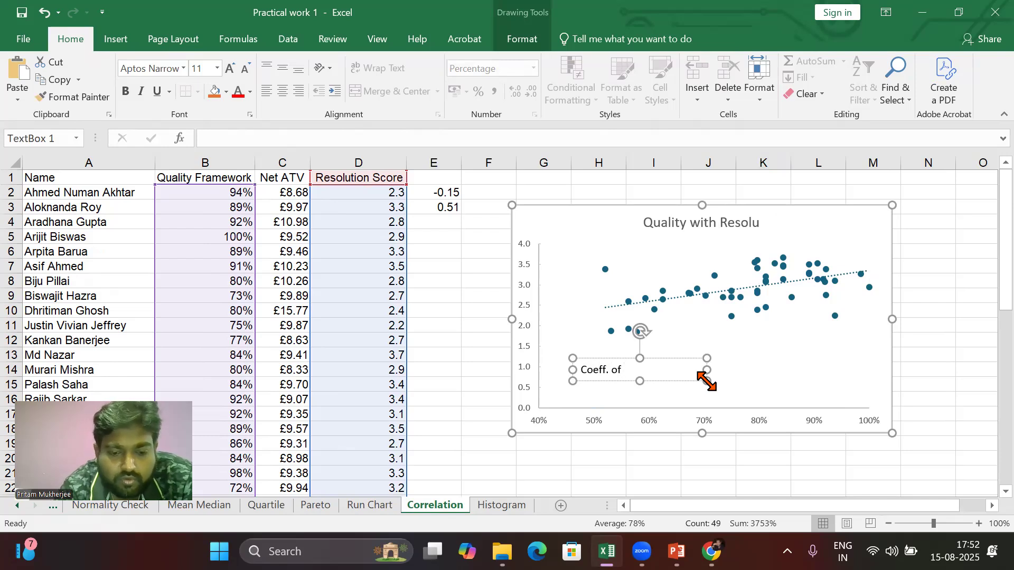
{"action": "type", "text": " Correl"}
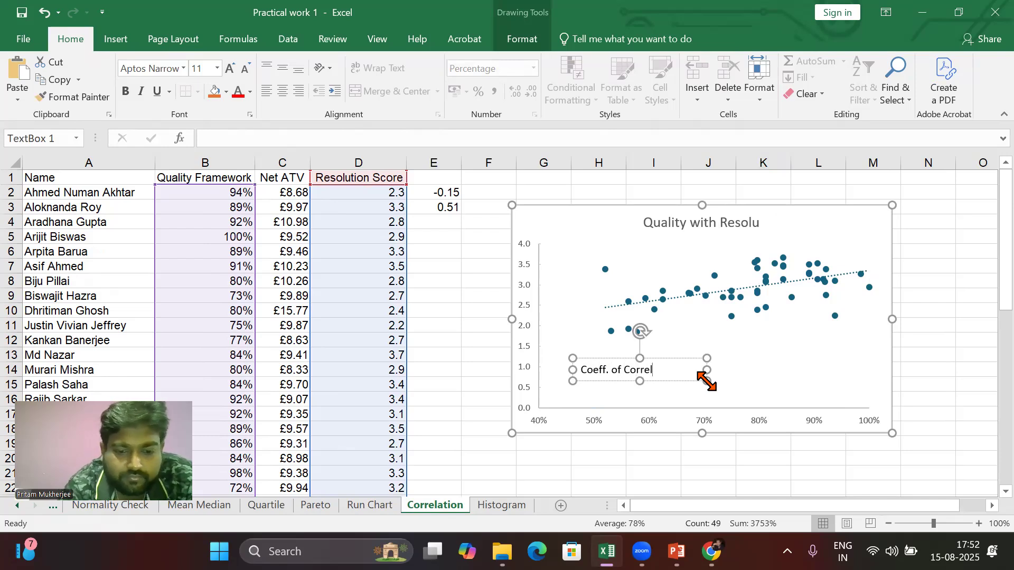
{"action": "type", "text": "ation ="}
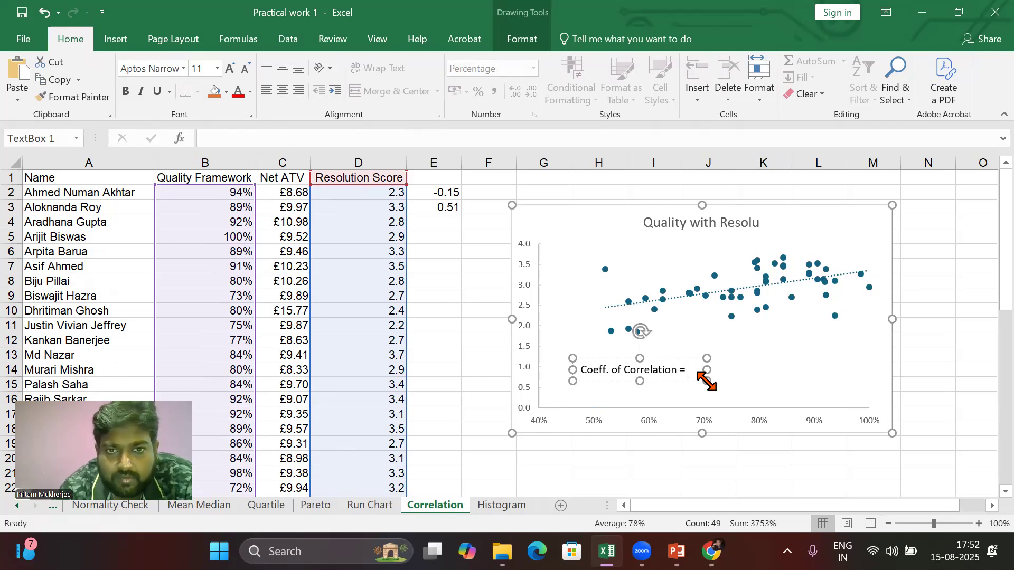
{"action": "type", "text": " 0"}
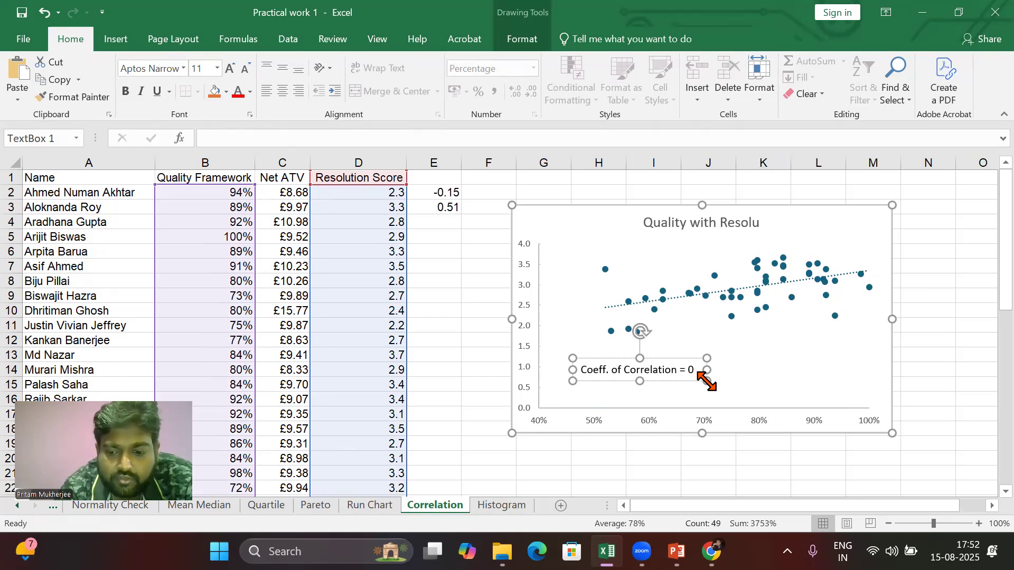
{"action": "type", "text": ".51"}
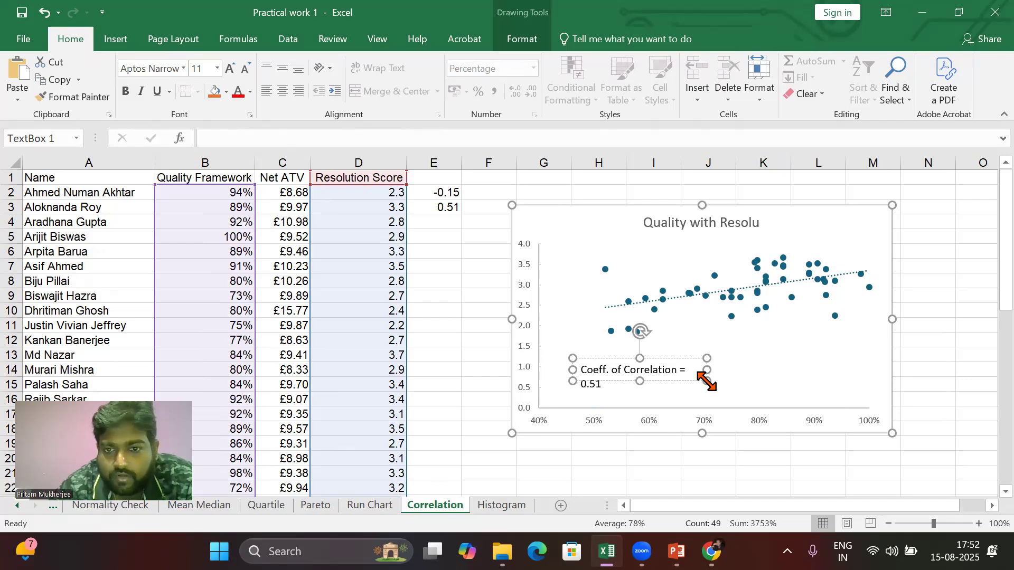
{"action": "left_click_drag", "start_coordinate": [706, 370], "coordinate": [732, 369]}
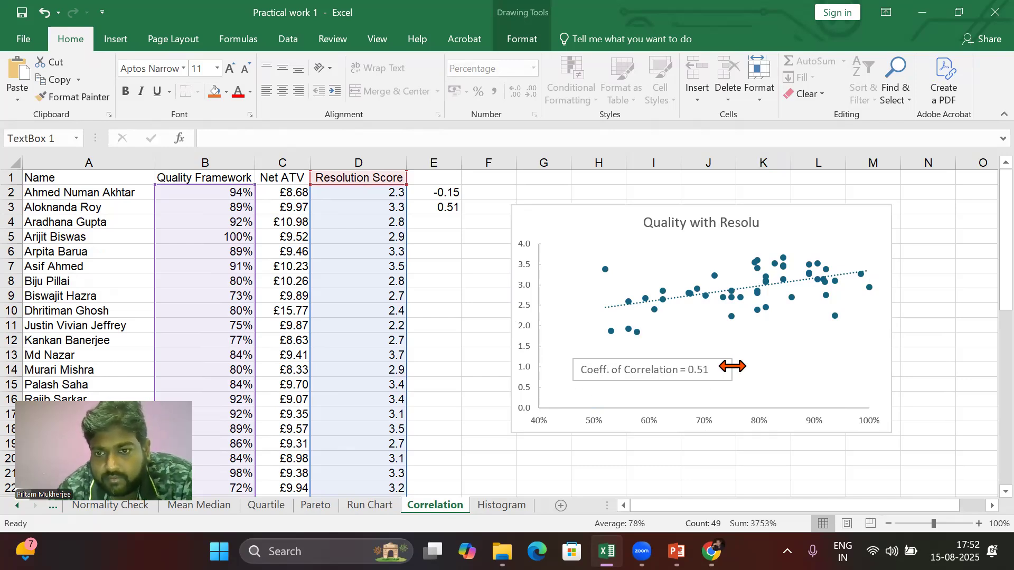
{"action": "left_click", "coordinate": [913, 365]}
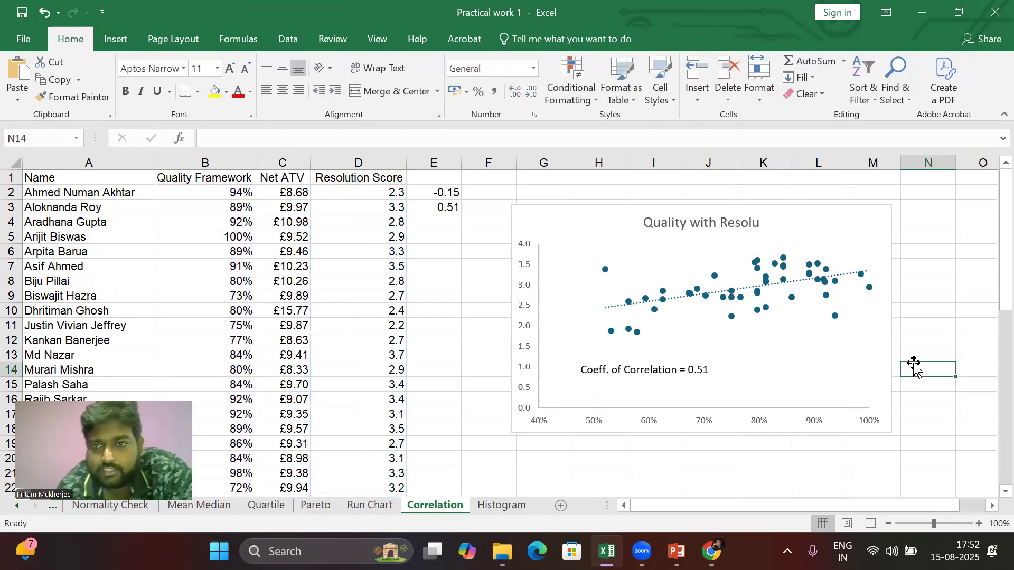
{"action": "left_click", "coordinate": [945, 383]}
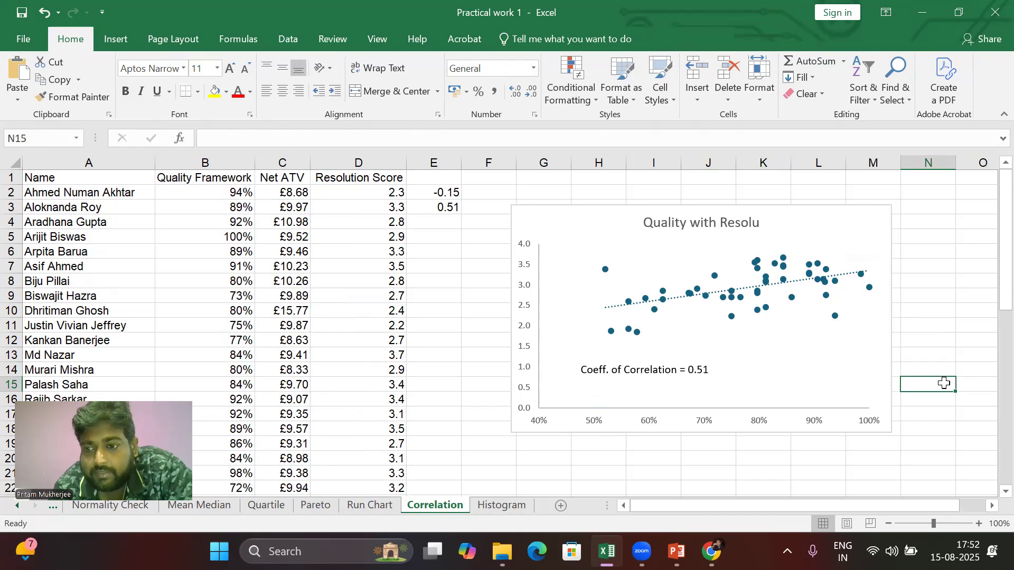
{"action": "left_click", "coordinate": [992, 506]}
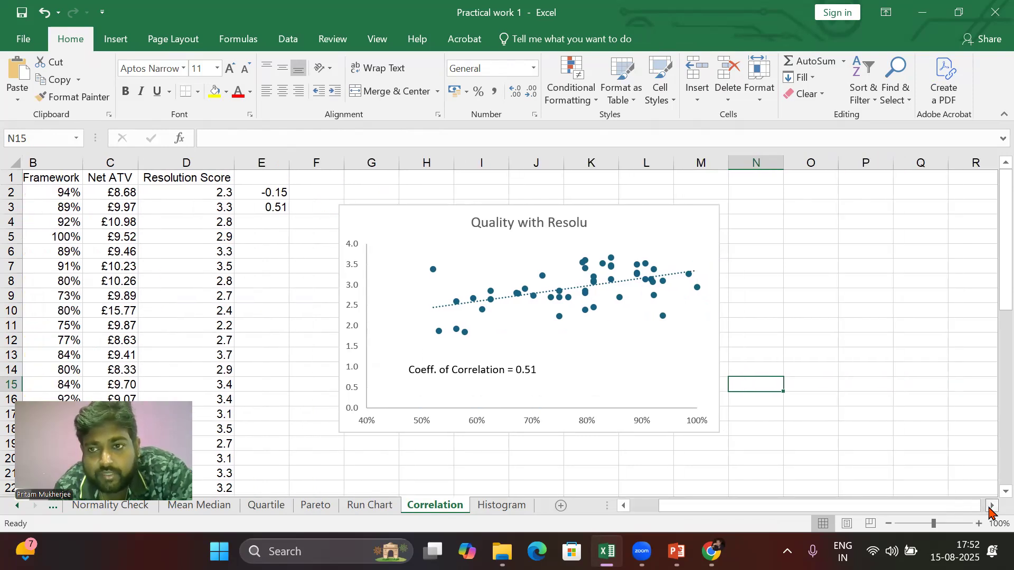
{"action": "left_click", "coordinate": [992, 506]}
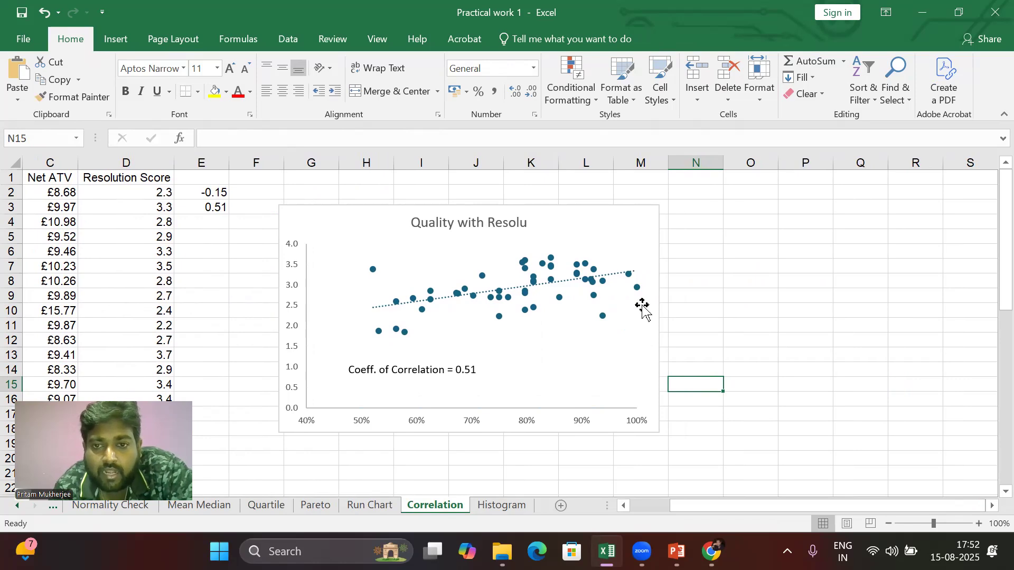
{"action": "left_click", "coordinate": [626, 325]}
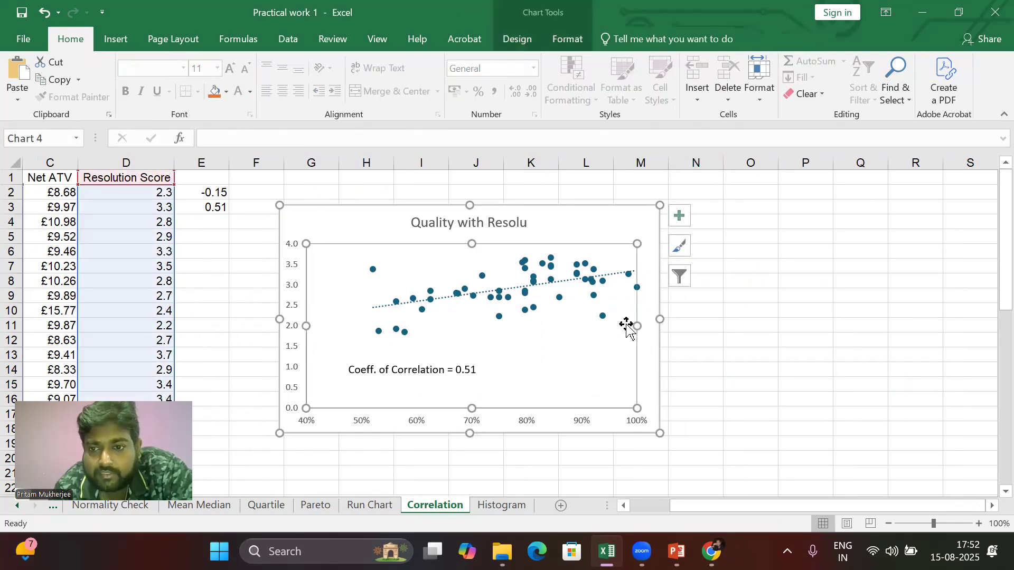
{"action": "left_click", "coordinate": [631, 219]}
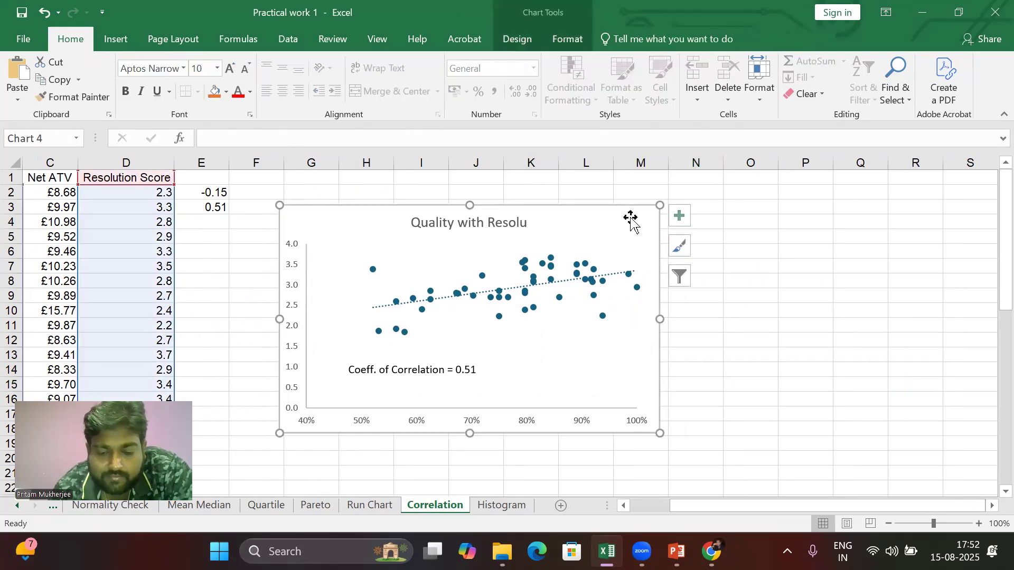
{"action": "right_click", "coordinate": [631, 220]}
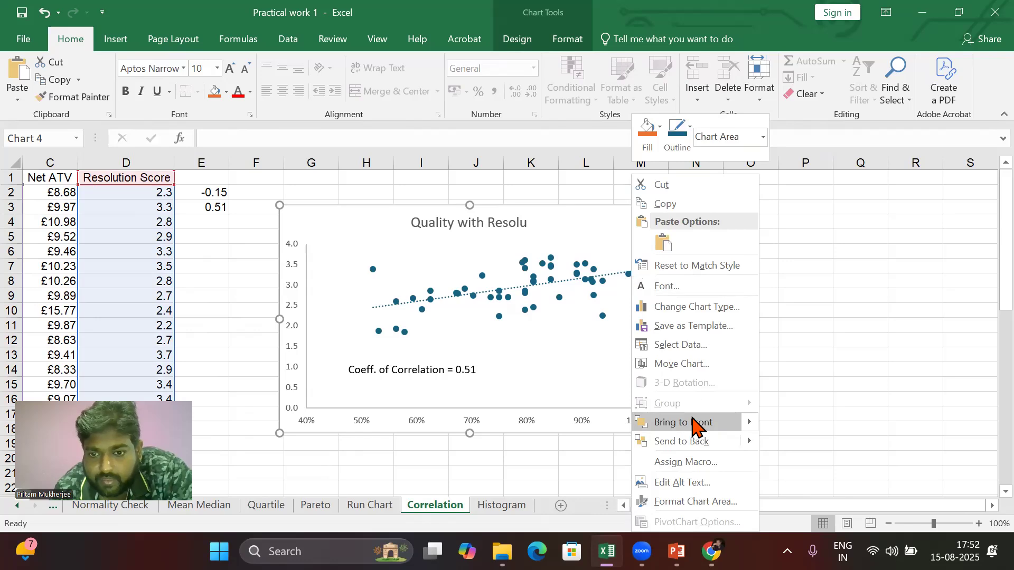
{"action": "left_click", "coordinate": [829, 339]}
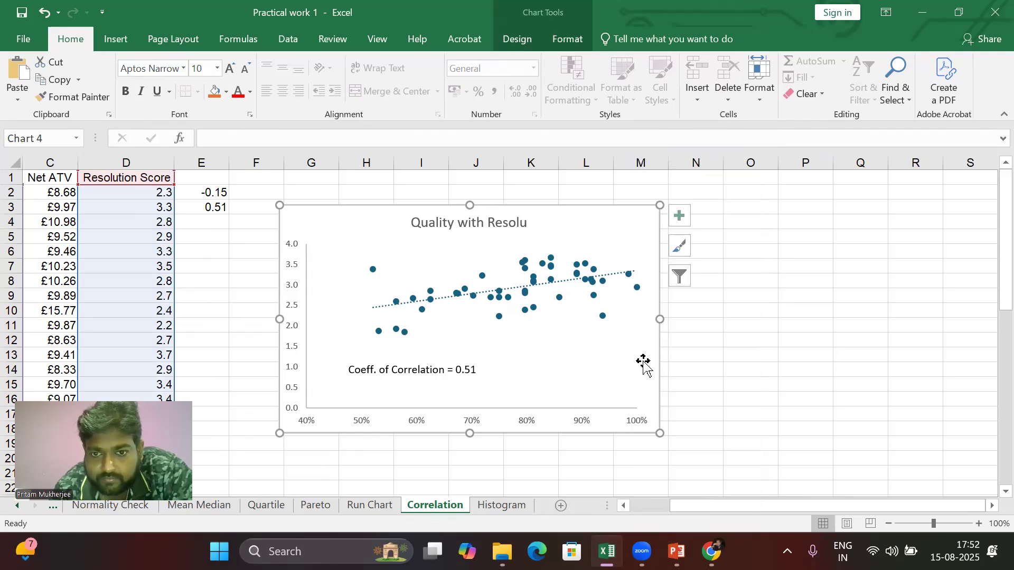
{"action": "double_click", "coordinate": [610, 391]}
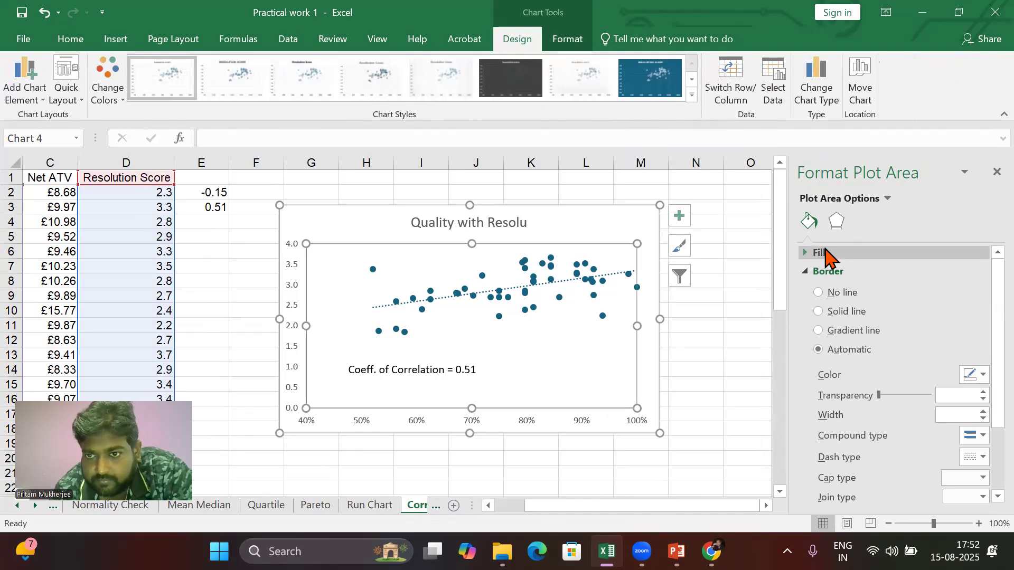
{"action": "left_click", "coordinate": [842, 222]}
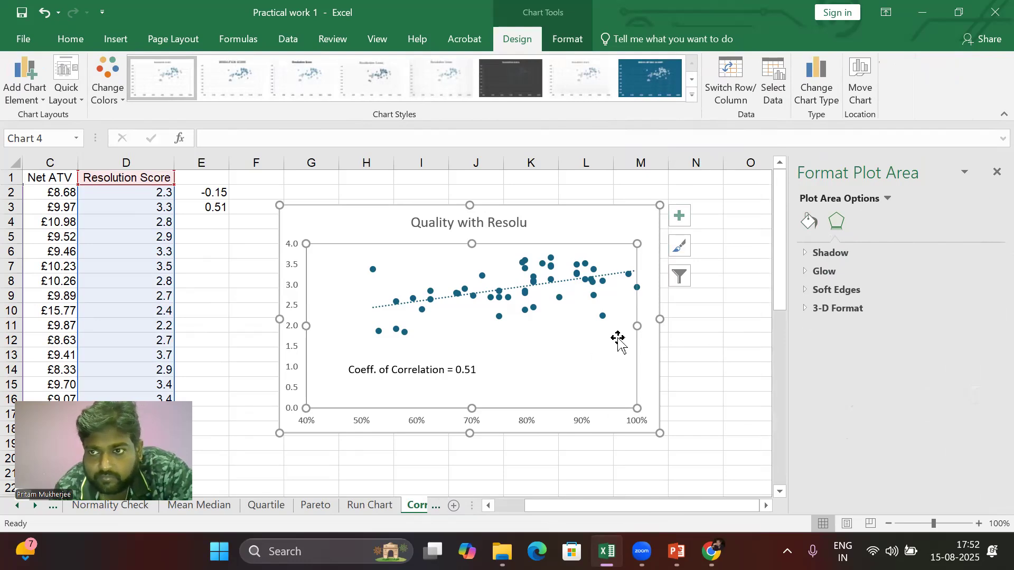
{"action": "left_click", "coordinate": [995, 172]}
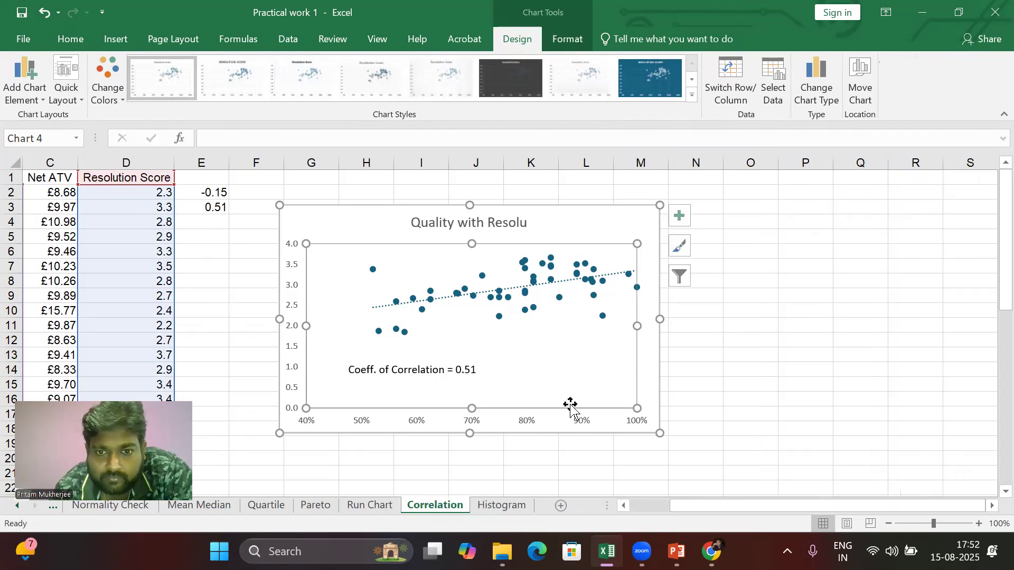
{"action": "left_click", "coordinate": [547, 423]}
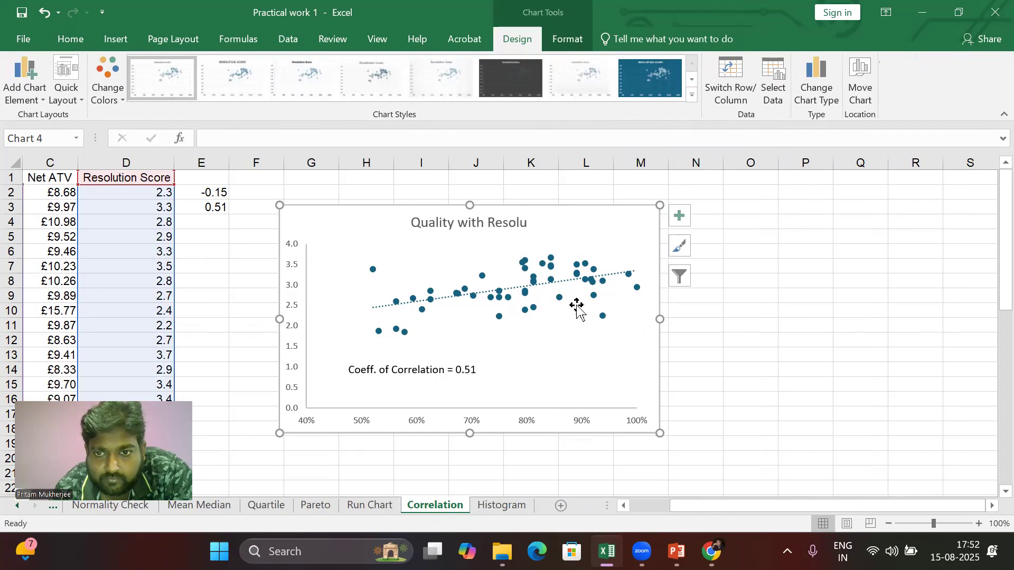
Step: Turn on display of the trendline equation on the Quality with Resolu chart through the trendline options
{"action": "left_click", "coordinate": [680, 217]}
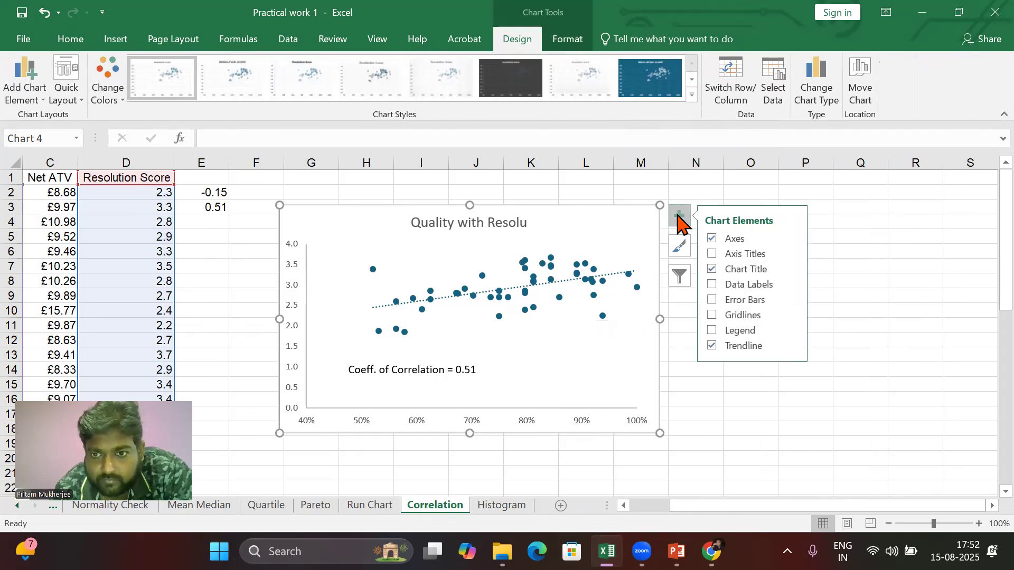
{"action": "left_click", "coordinate": [792, 346]}
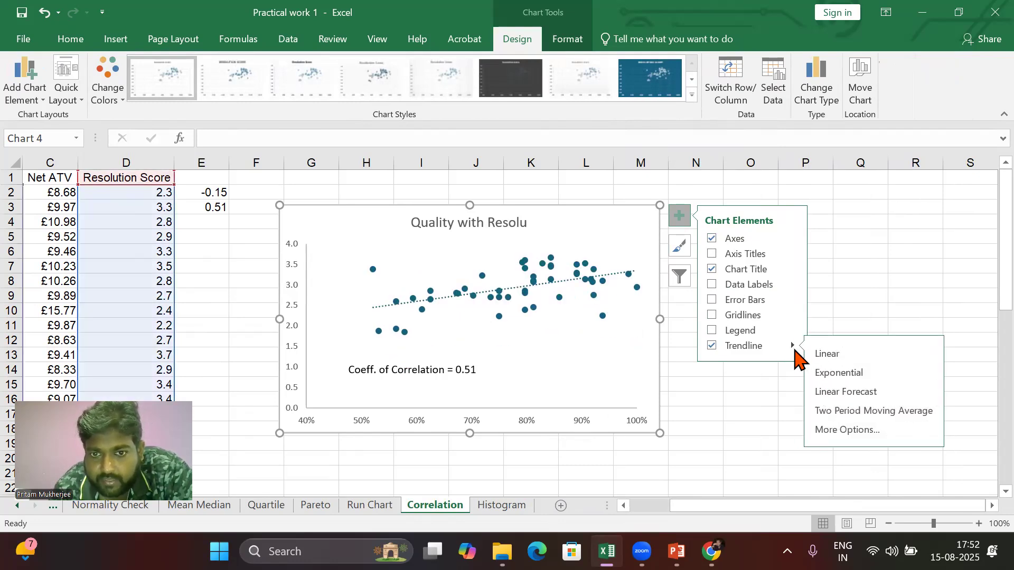
{"action": "left_click", "coordinate": [843, 431]}
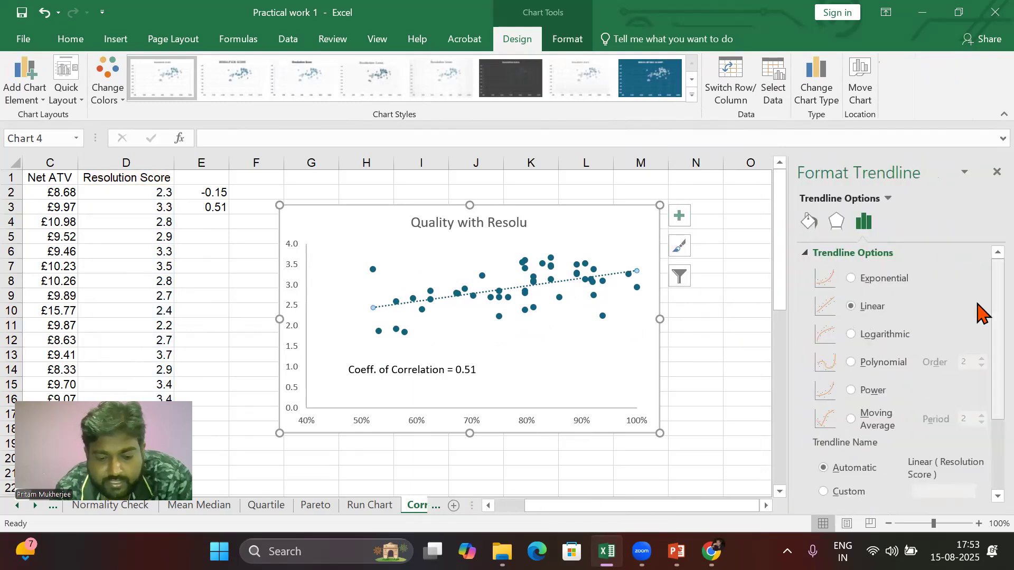
{"action": "scroll", "coordinate": [979, 317], "scroll_direction": "down", "scroll_amount": 3}
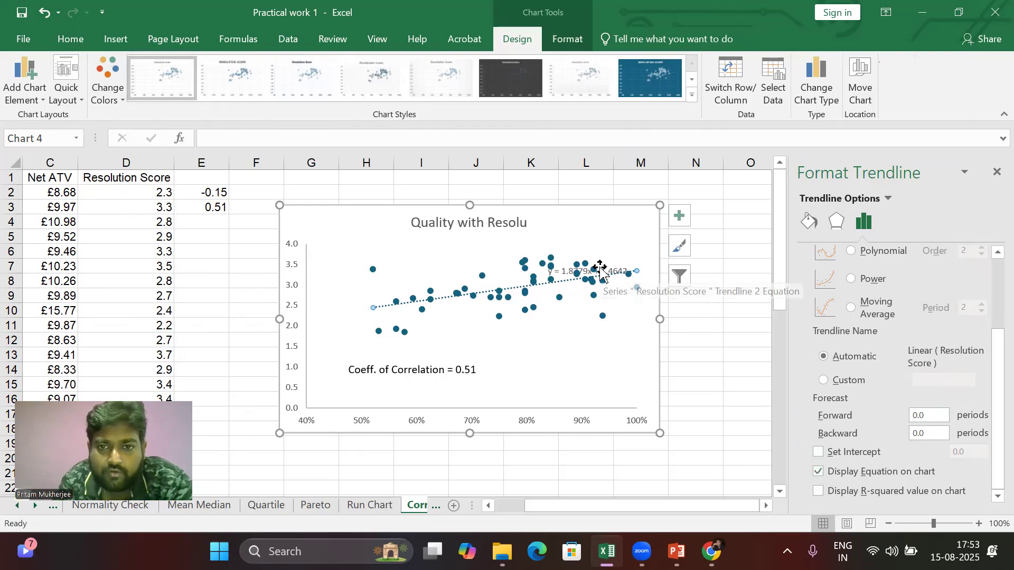
Step: Move the trendline equation label below the data points near the lower right and close the formatting pane
{"action": "left_click_drag", "start_coordinate": [601, 269], "coordinate": [561, 354]}
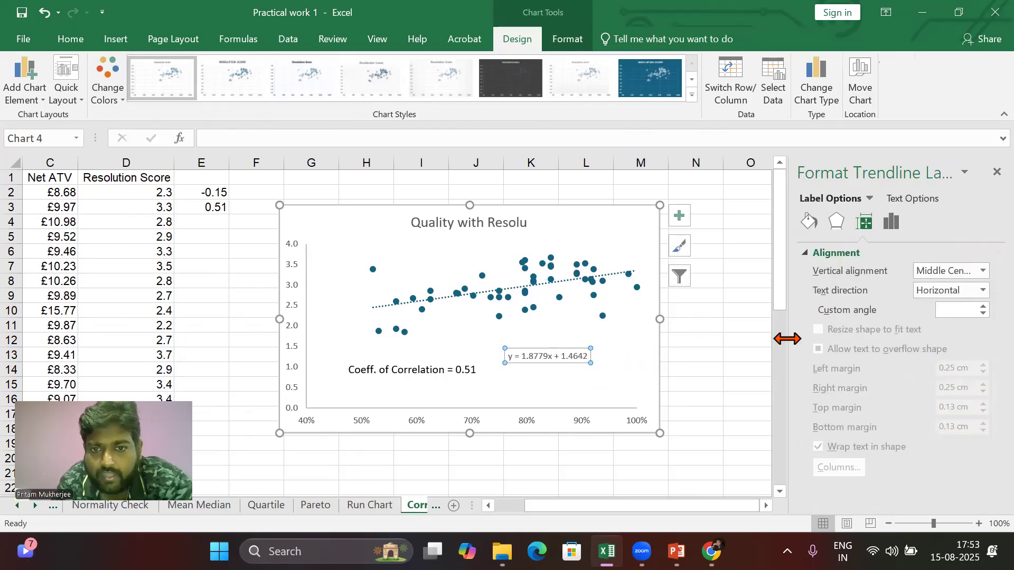
{"action": "left_click", "coordinate": [749, 342]}
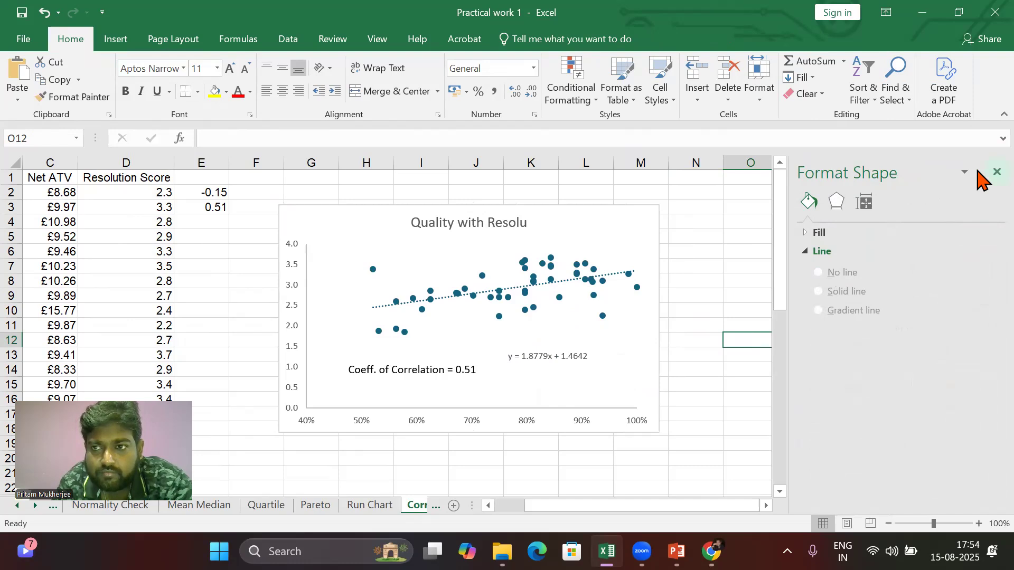
{"action": "left_click", "coordinate": [997, 171]}
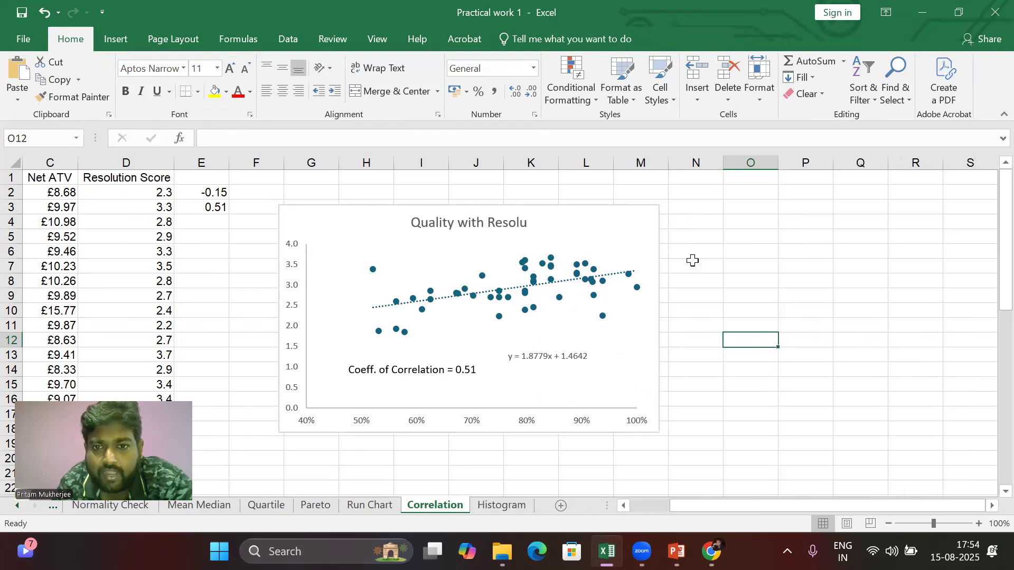
Step: Turn on display of the R-squared value for the chart's trendline
{"action": "left_click", "coordinate": [648, 225]}
{"action": "left_click", "coordinate": [683, 218]}
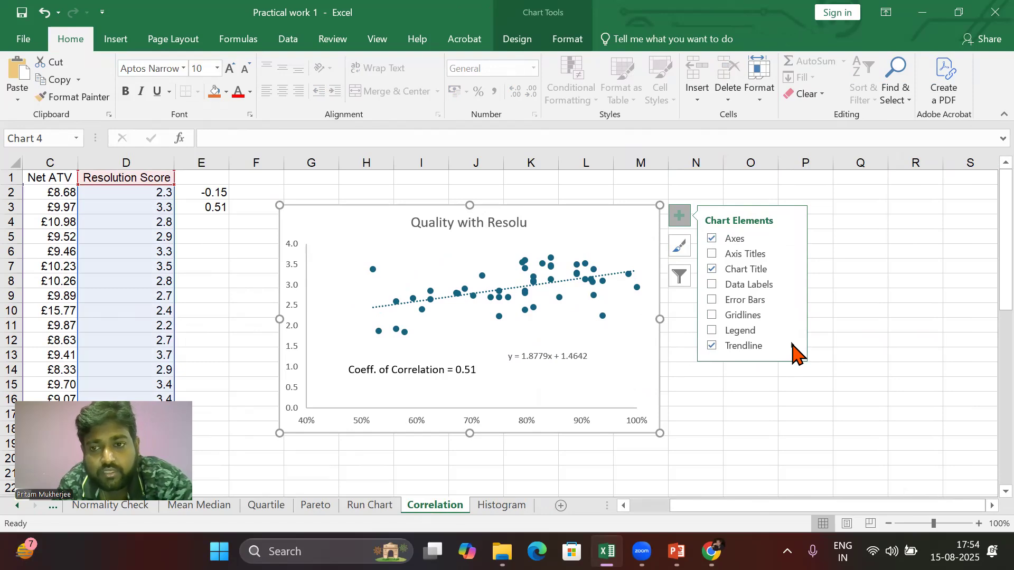
{"action": "left_click", "coordinate": [795, 346]}
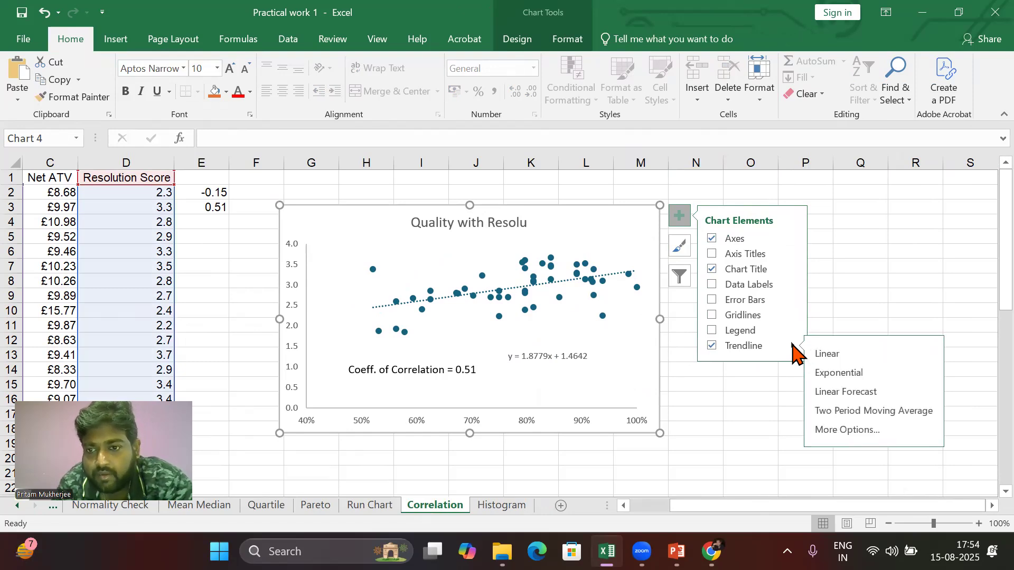
{"action": "left_click", "coordinate": [830, 432]}
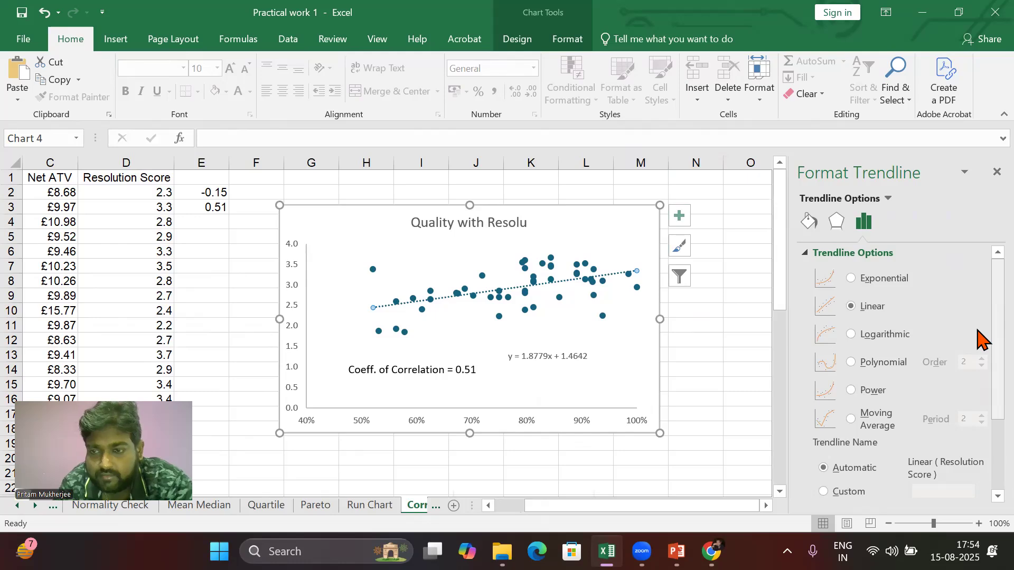
{"action": "scroll", "coordinate": [978, 381], "scroll_direction": "down", "scroll_amount": 3}
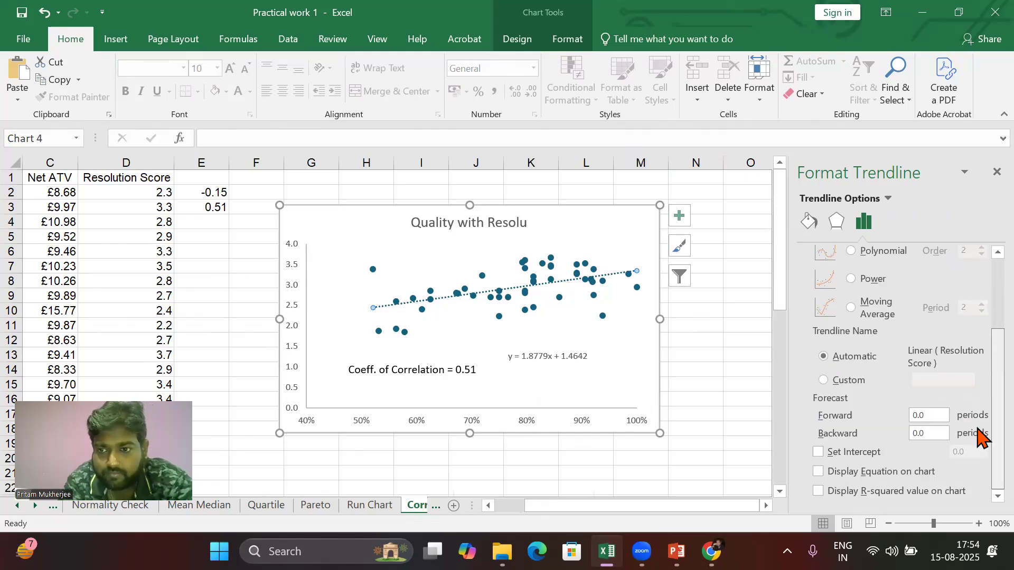
{"action": "left_click", "coordinate": [819, 491]}
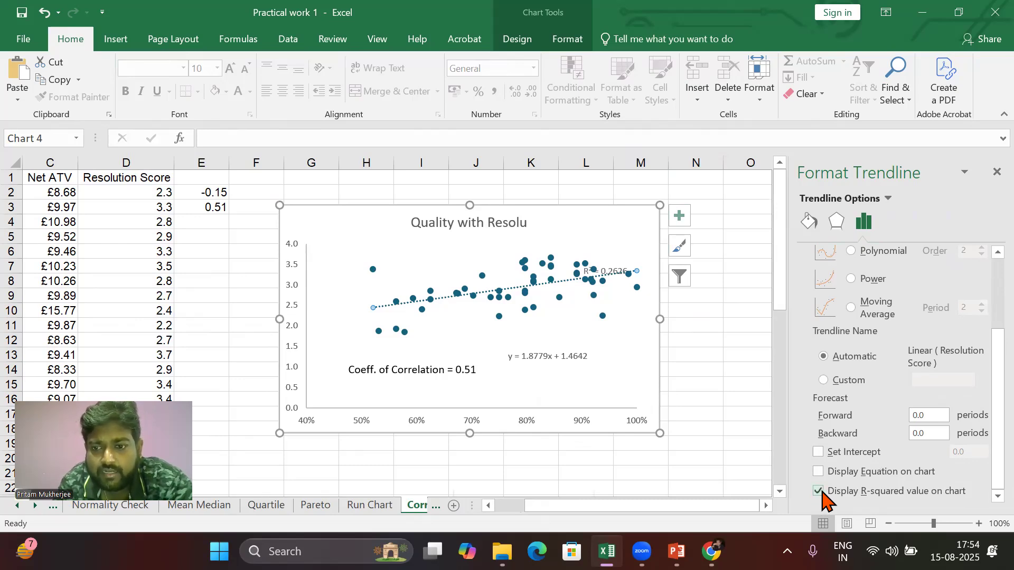
Step: Move the R-squared label beside the trendline equation and close the formatting pane
{"action": "left_click", "coordinate": [618, 272]}
{"action": "left_click_drag", "start_coordinate": [623, 293], "coordinate": [630, 359]}
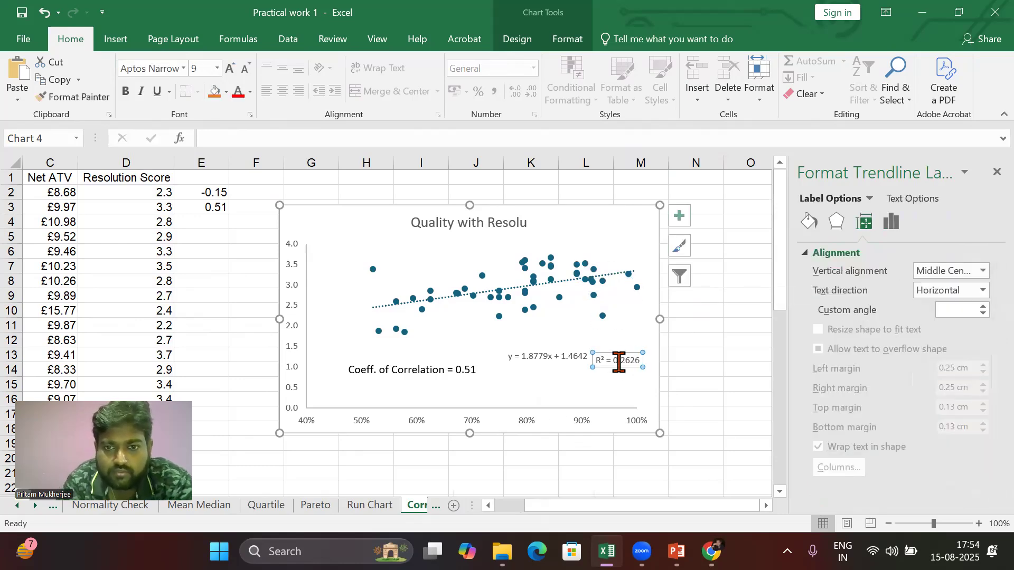
{"action": "left_click", "coordinate": [684, 368]}
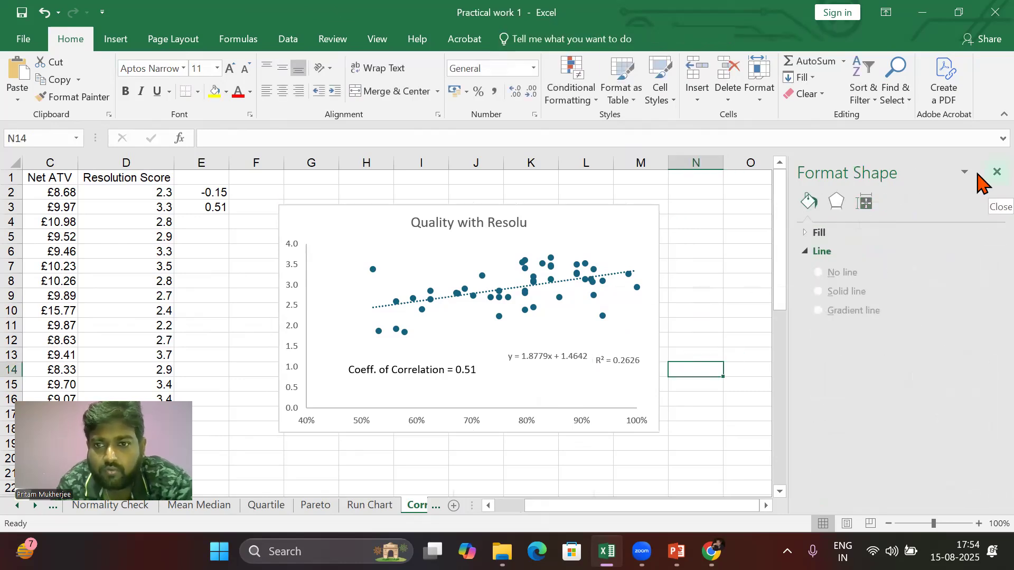
{"action": "left_click", "coordinate": [994, 172]}
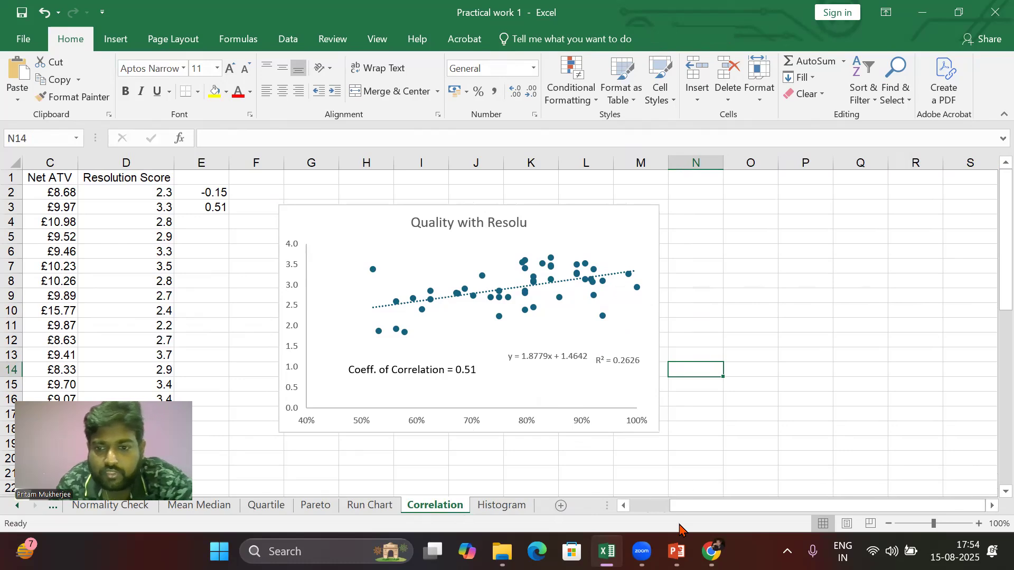
Step: View the scatter plot correlation slide in PowerPoint and return to the Practical work 1 workbook
{"action": "left_click", "coordinate": [676, 552]}
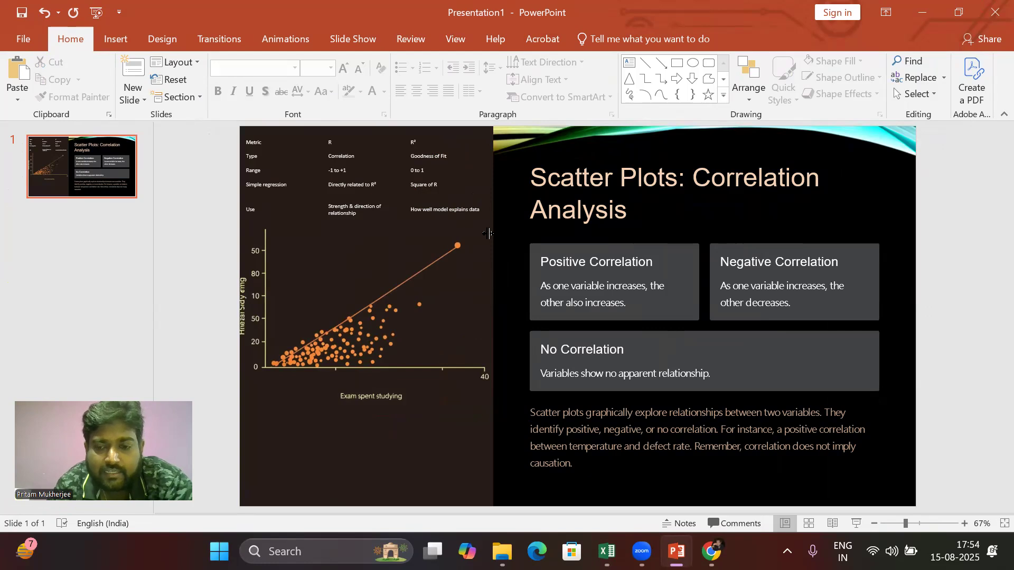
{"action": "mouse_move", "coordinate": [642, 551]}
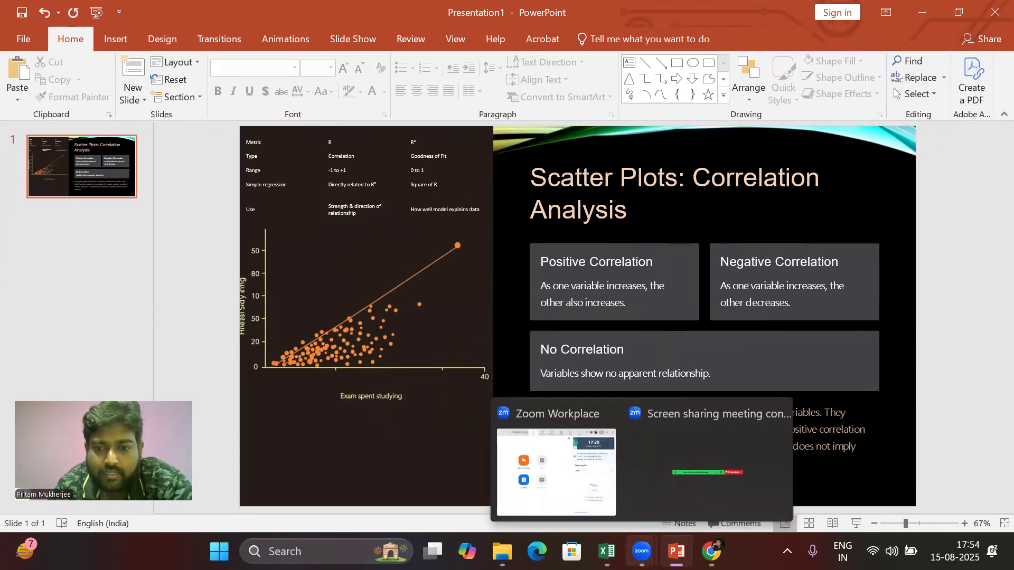
{"action": "mouse_move", "coordinate": [606, 551]}
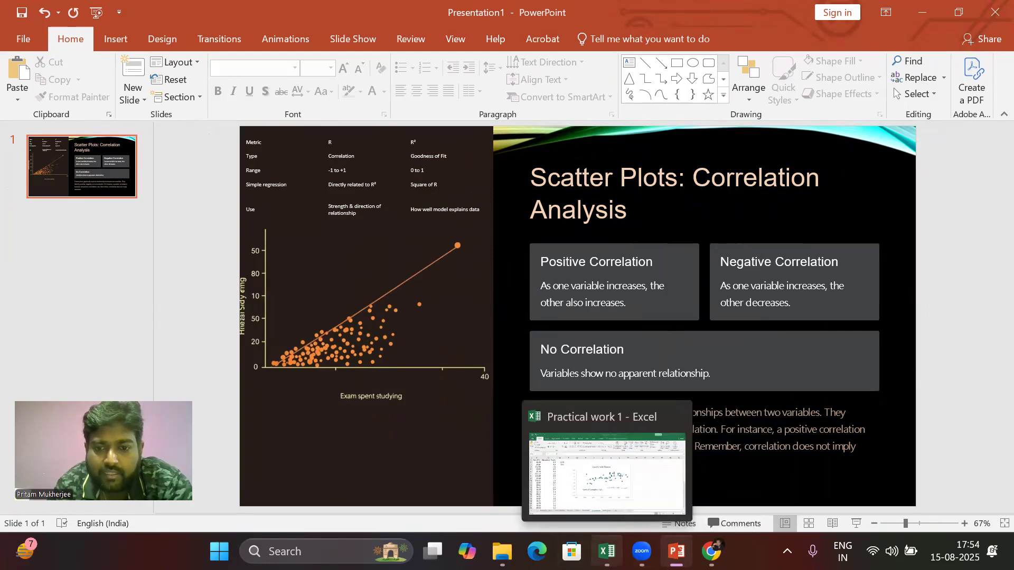
{"action": "left_click", "coordinate": [643, 491]}
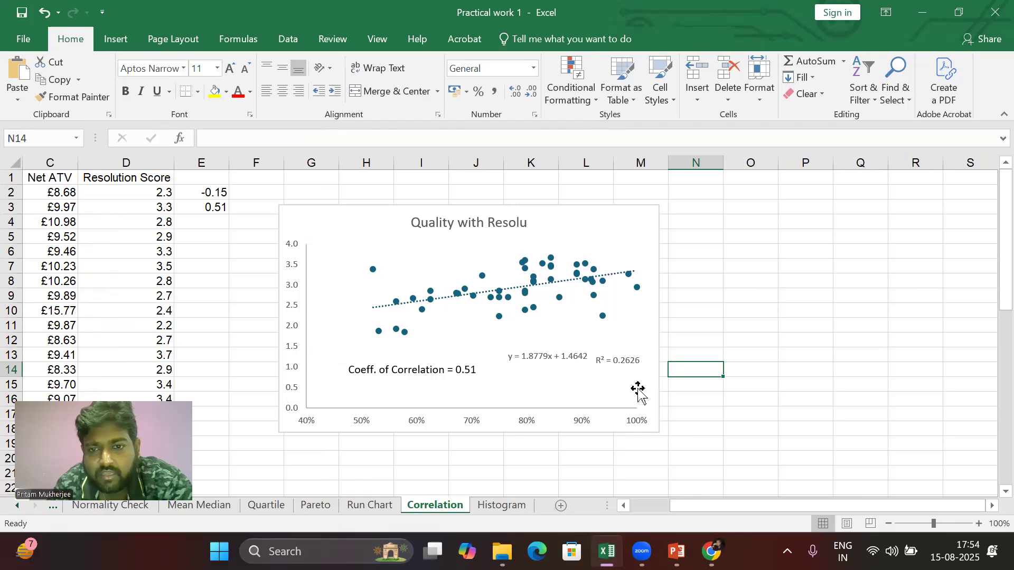